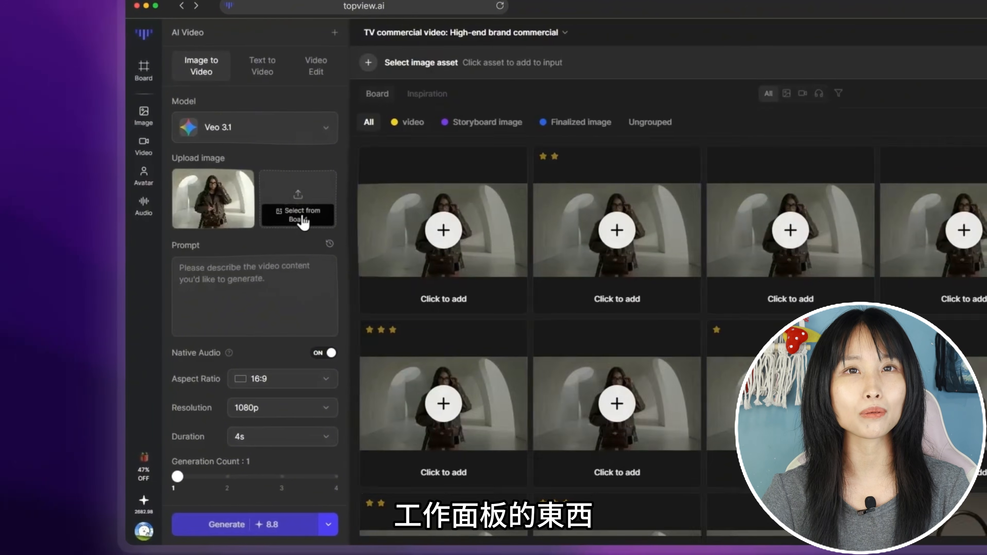
Step: Set the three-star image of the woman with the leopard as end frame and enter the "Fast zoom out. Static background, no environmental motion" prompt
{"action": "scroll", "coordinate": [590, 374], "scroll_direction": "down", "scroll_amount": 3}
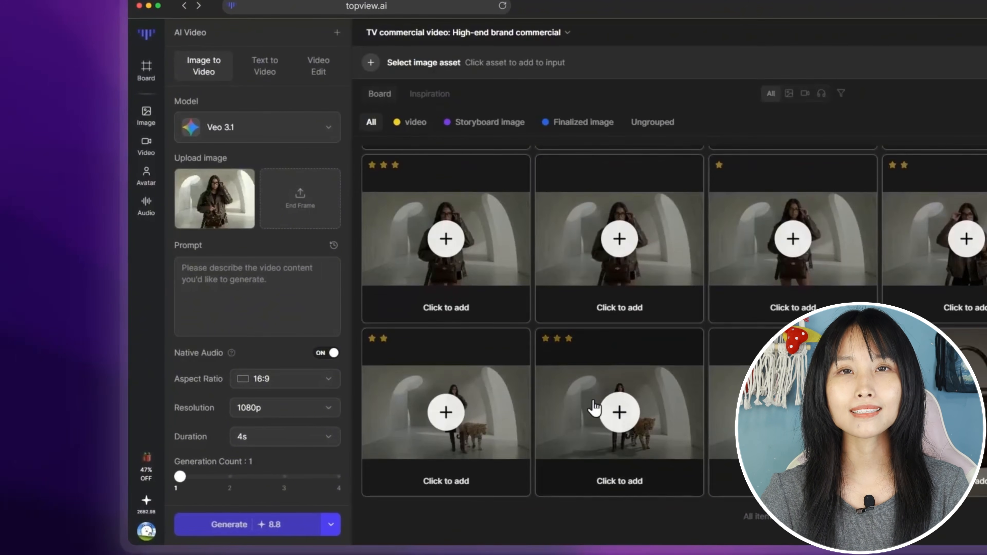
{"action": "left_click", "coordinate": [592, 405]}
{"action": "left_click", "coordinate": [217, 265]}
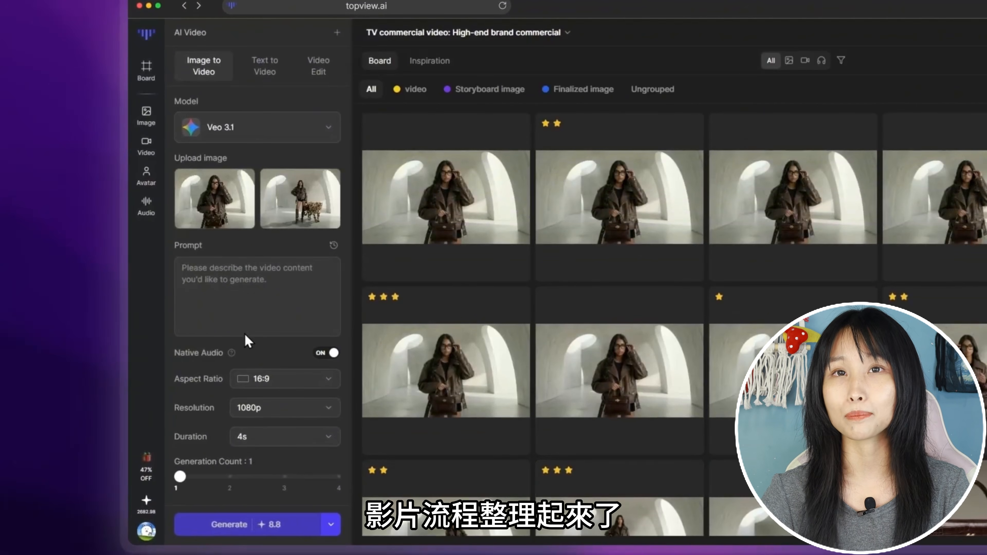
{"action": "type", "text": "Fast zoom out. Static background, no environmental motion. The subject is motionless. Maintain 100% geometric consistency of the concrete arches between the start and end frames. The entire scene is frozen except for the camera's backward movement. Professional steady cam, 4k, hyper-realistic."}
Step: Turn off native audio, set the generation count to 2, and generate the videos
{"action": "left_click", "coordinate": [318, 397]}
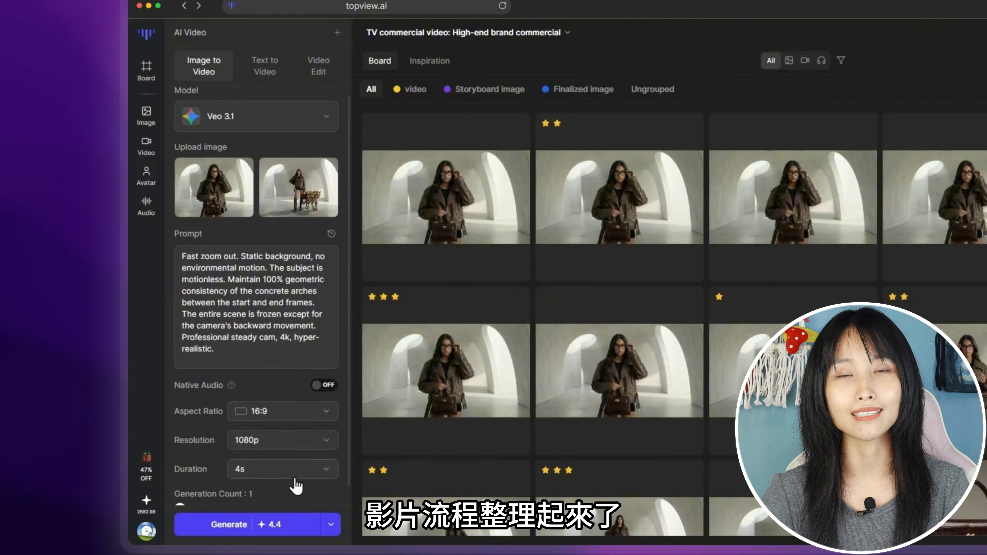
{"action": "scroll", "coordinate": [294, 482], "scroll_direction": "down", "scroll_amount": 2}
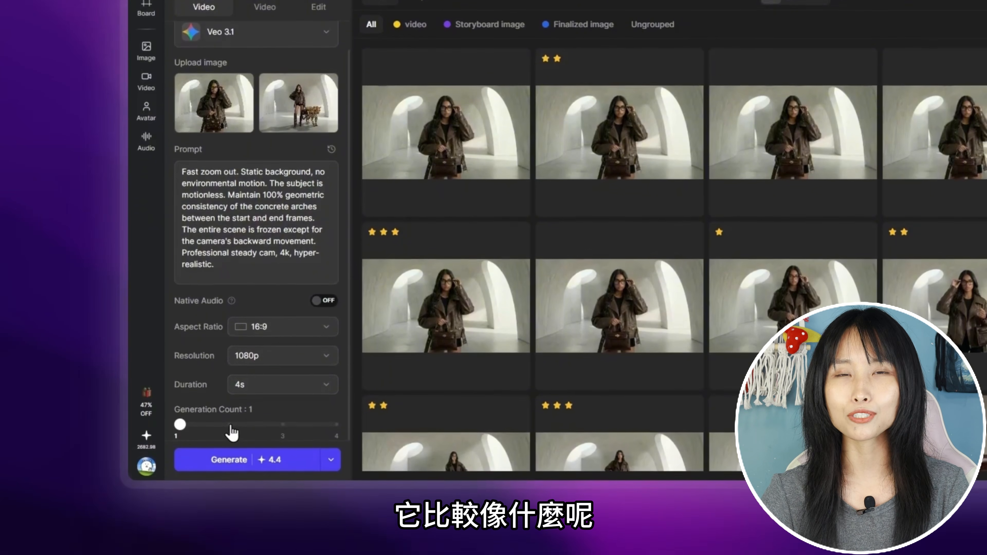
{"action": "left_click", "coordinate": [231, 425]}
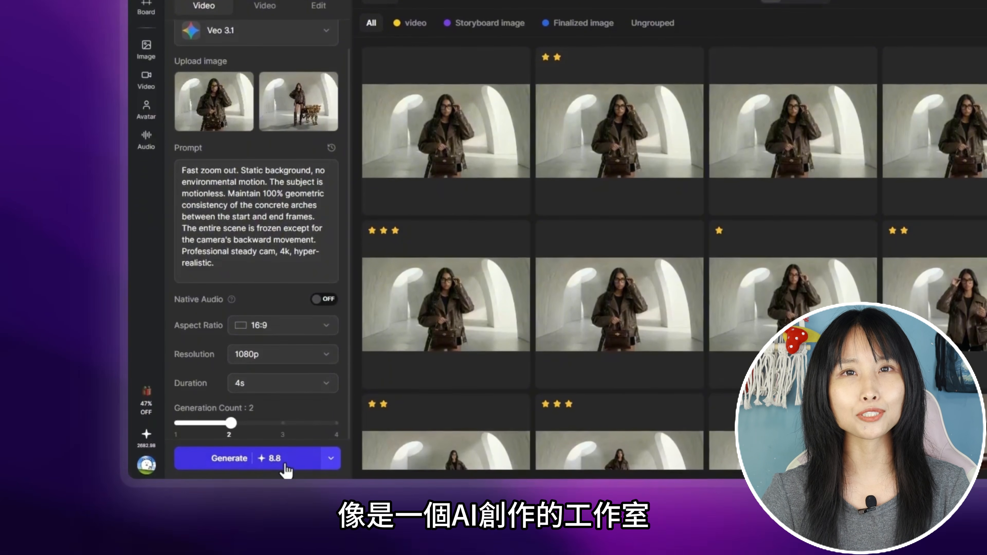
{"action": "left_click", "coordinate": [281, 461]}
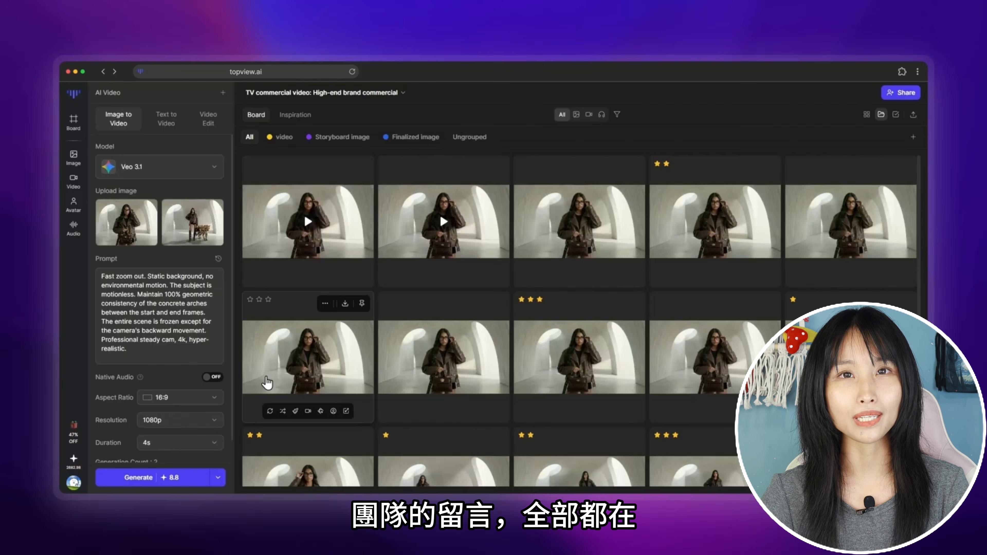
Step: Preview the two newly generated videos, then rate the first with one star and the second with two stars
{"action": "mouse_move", "coordinate": [451, 244]}
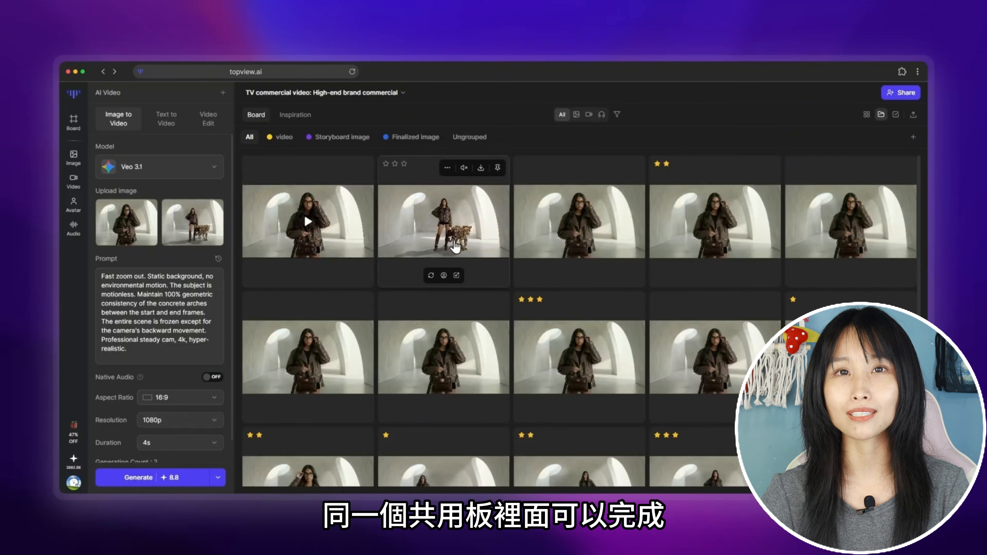
{"action": "mouse_move", "coordinate": [346, 249]}
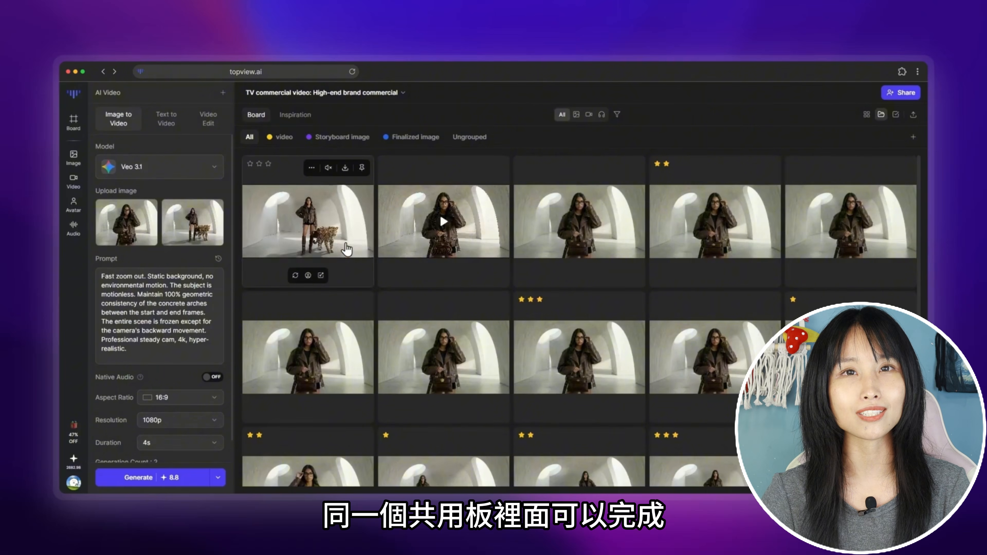
{"action": "left_click", "coordinate": [250, 164]}
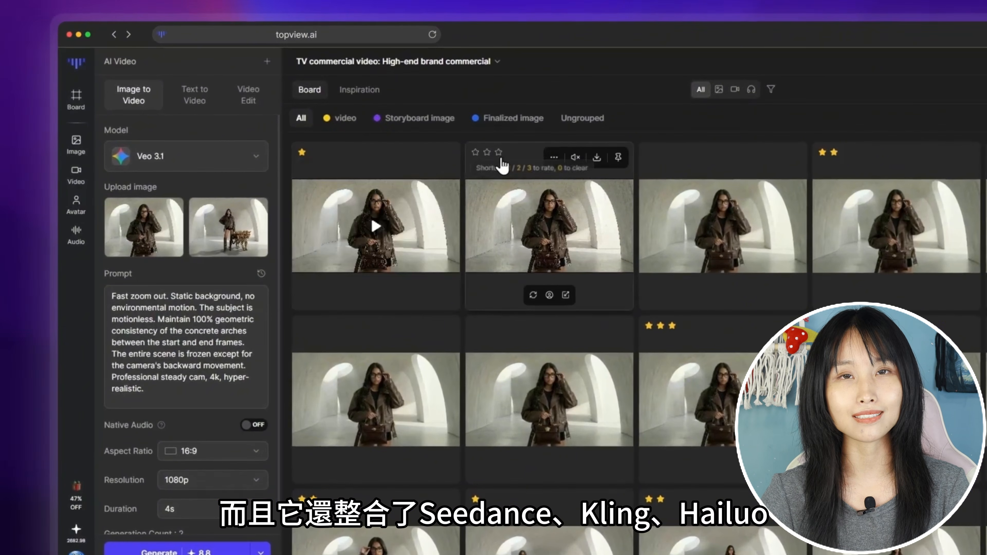
{"action": "left_click", "coordinate": [487, 152]}
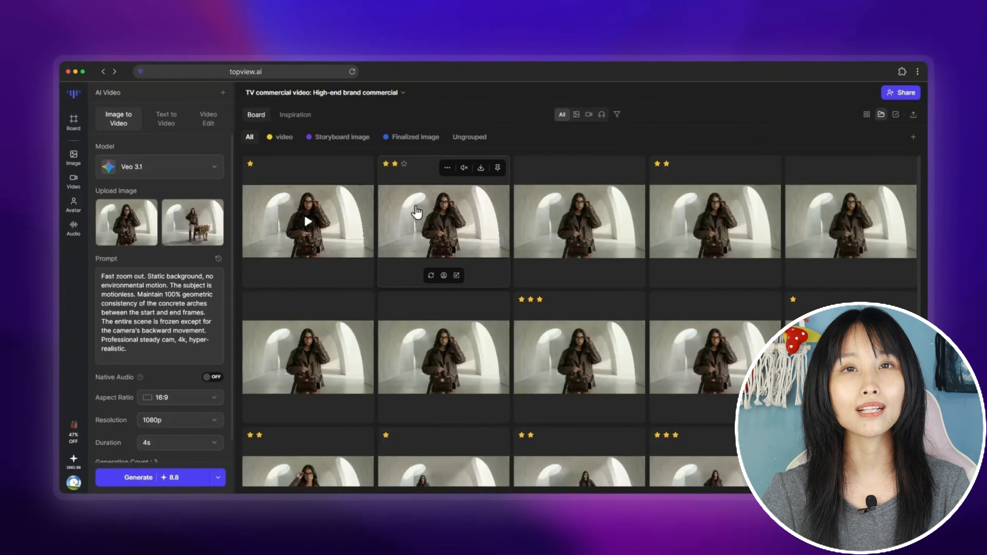
Step: Add the newly generated two-star video to the "video" group
{"action": "right_click", "coordinate": [416, 212]}
{"action": "mouse_move", "coordinate": [450, 238]}
{"action": "left_click", "coordinate": [517, 257]}
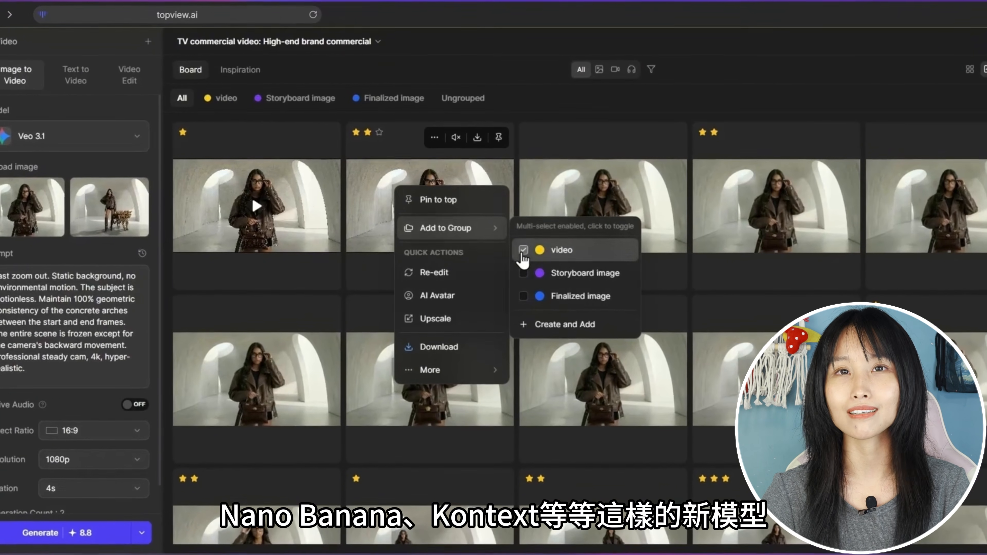
{"action": "key", "text": "Escape"}
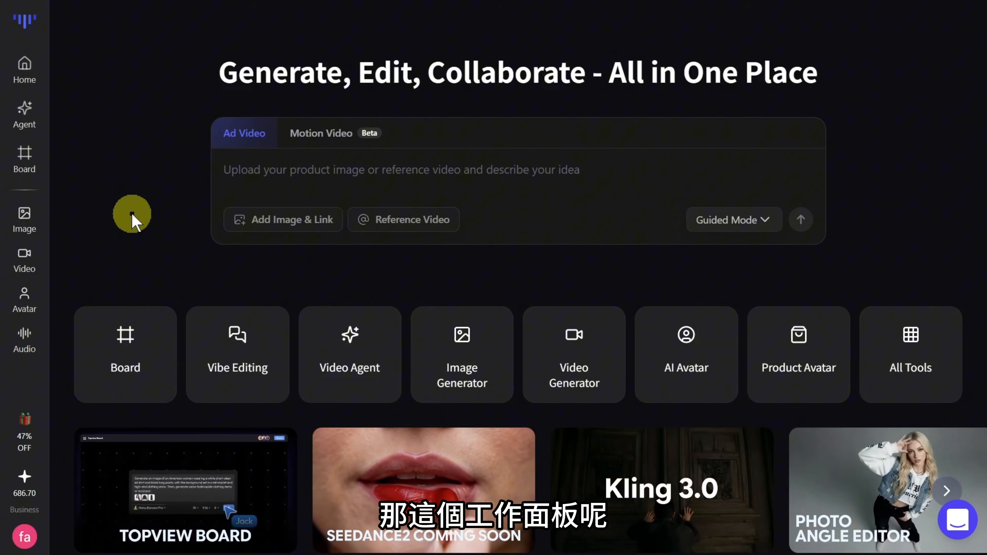
Step: Open a board from the home page and look through the available image, video, avatar and audio tools
{"action": "left_click", "coordinate": [31, 173]}
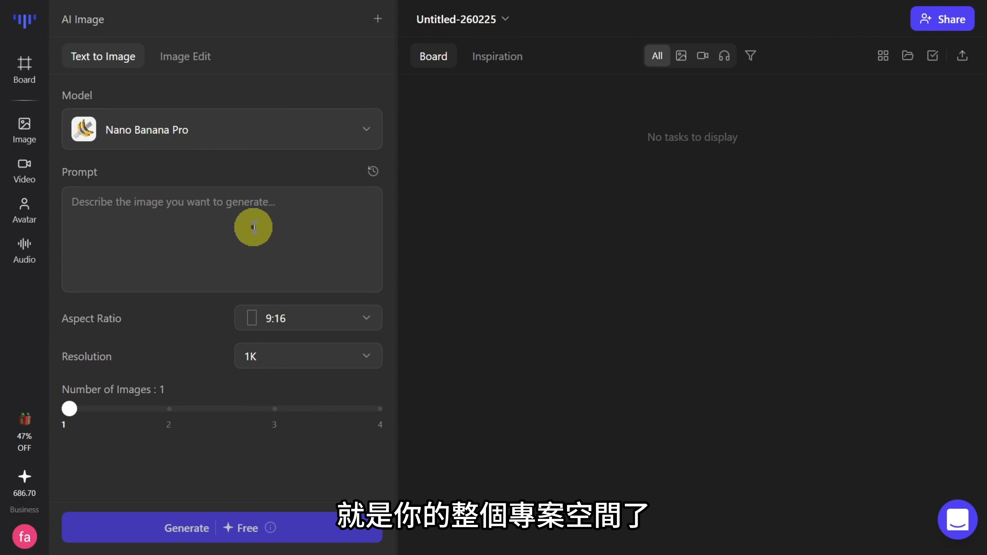
{"action": "mouse_move", "coordinate": [31, 137]}
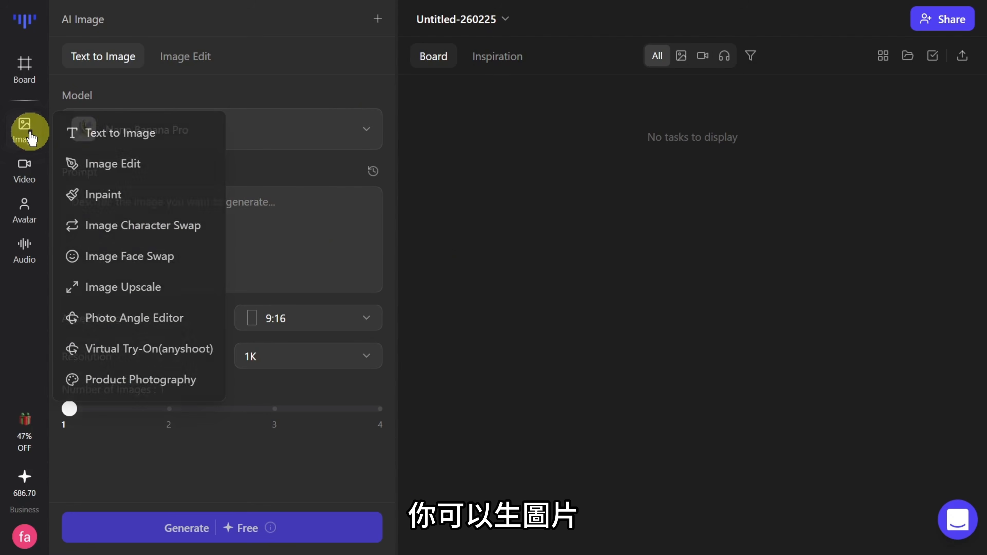
{"action": "mouse_move", "coordinate": [27, 181]}
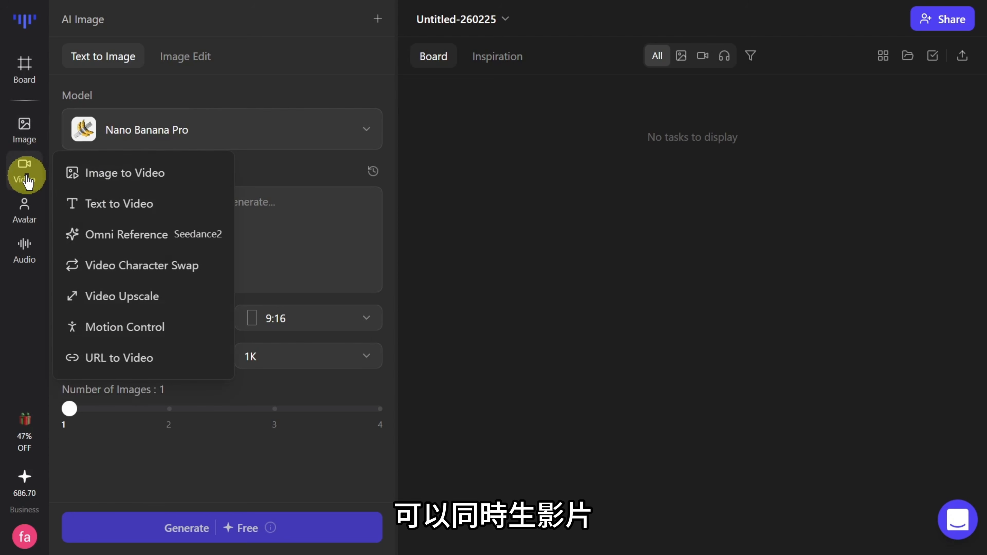
{"action": "mouse_move", "coordinate": [35, 206]}
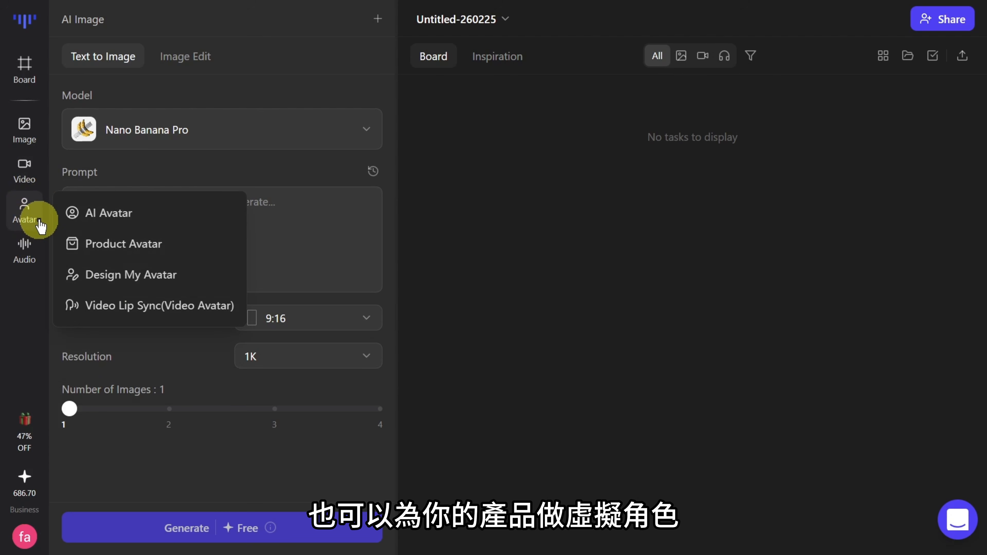
{"action": "mouse_move", "coordinate": [23, 256]}
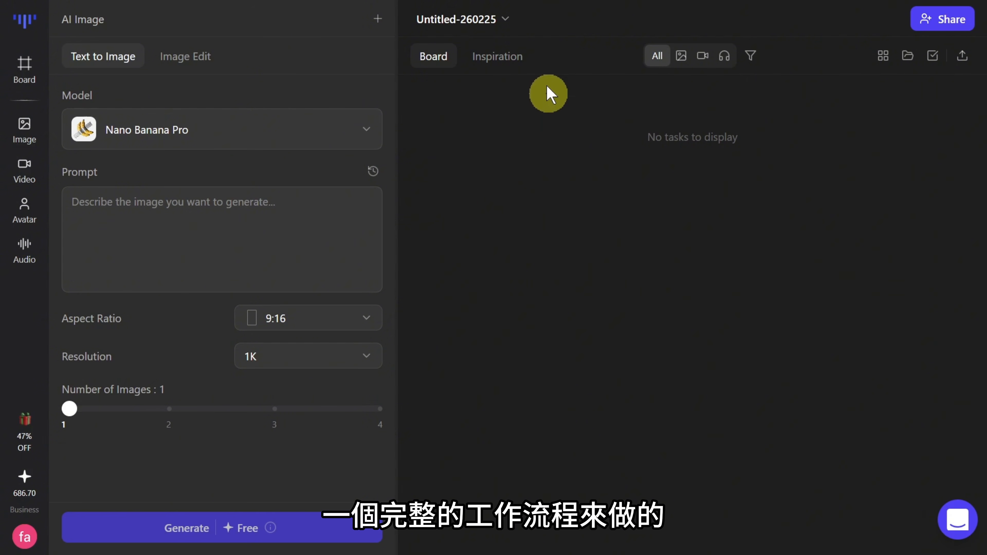
Step: Rename the untitled board as 皮革手提包025
{"action": "left_click", "coordinate": [494, 27]}
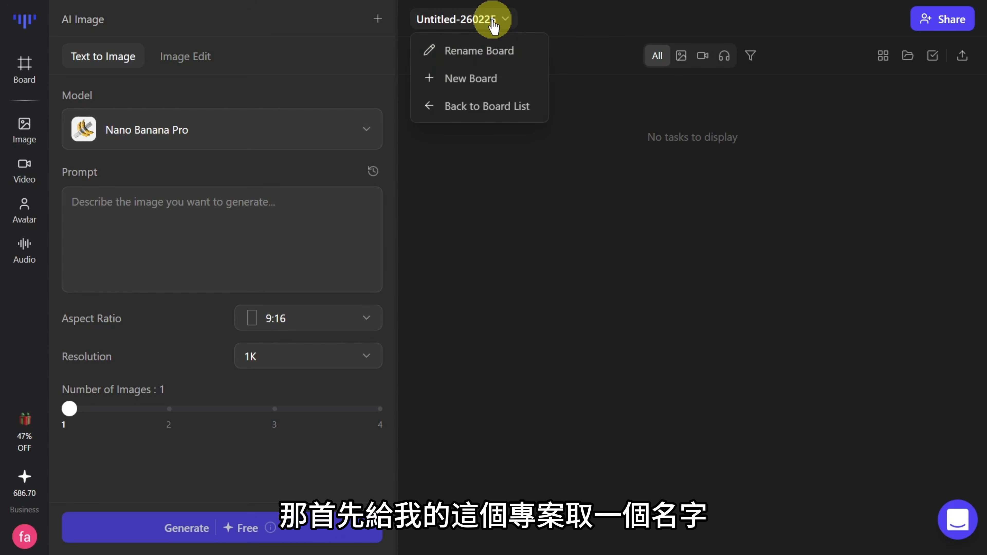
{"action": "left_click", "coordinate": [503, 59]}
{"action": "type", "text": "皮革手提包025"}
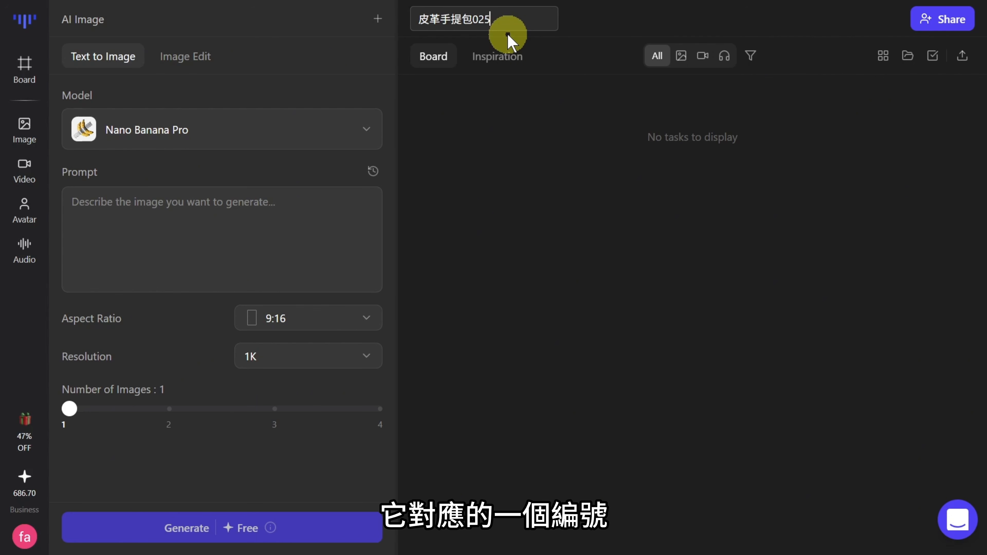
{"action": "left_click", "coordinate": [544, 166]}
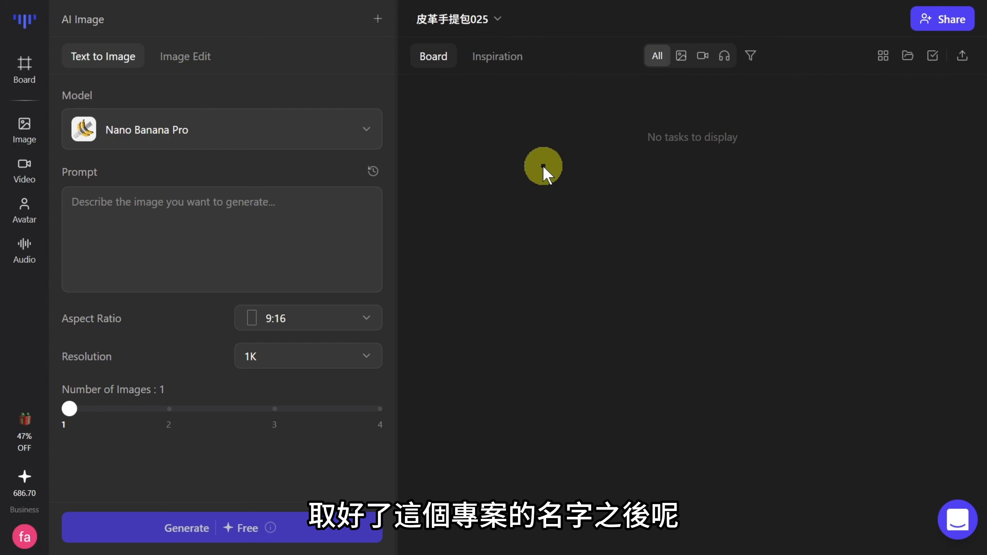
Step: Change the board's sharing access to anyone with the link
{"action": "left_click", "coordinate": [950, 22]}
{"action": "left_click", "coordinate": [580, 190]}
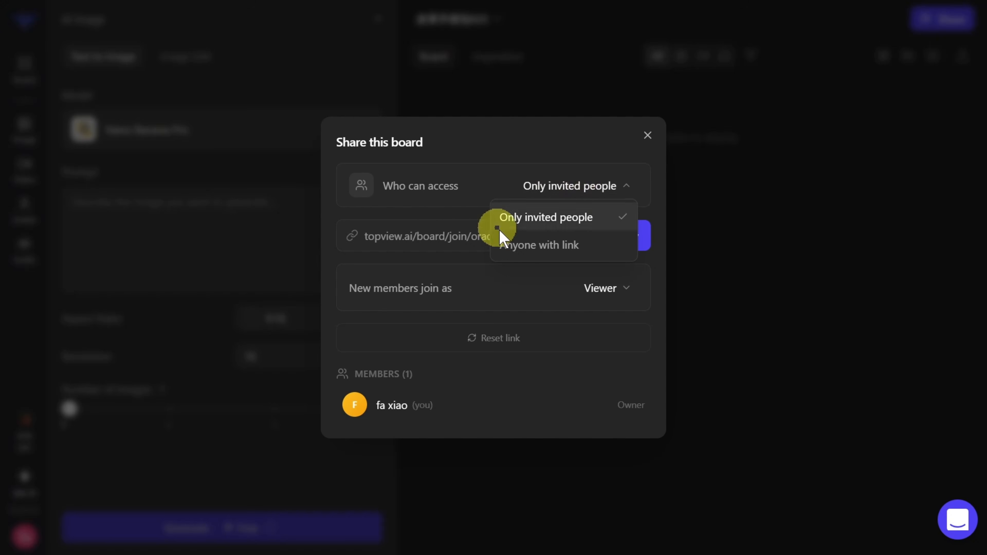
{"action": "left_click", "coordinate": [535, 247]}
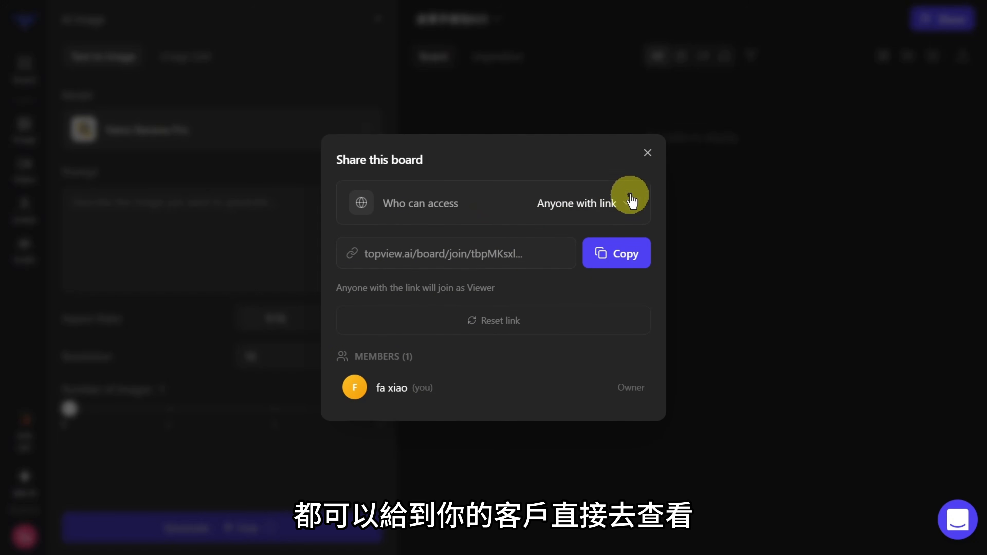
{"action": "left_click", "coordinate": [648, 154]}
Step: Create a dark blue group named 皮革手提包025產品圖 on the board
{"action": "left_click", "coordinate": [908, 58]}
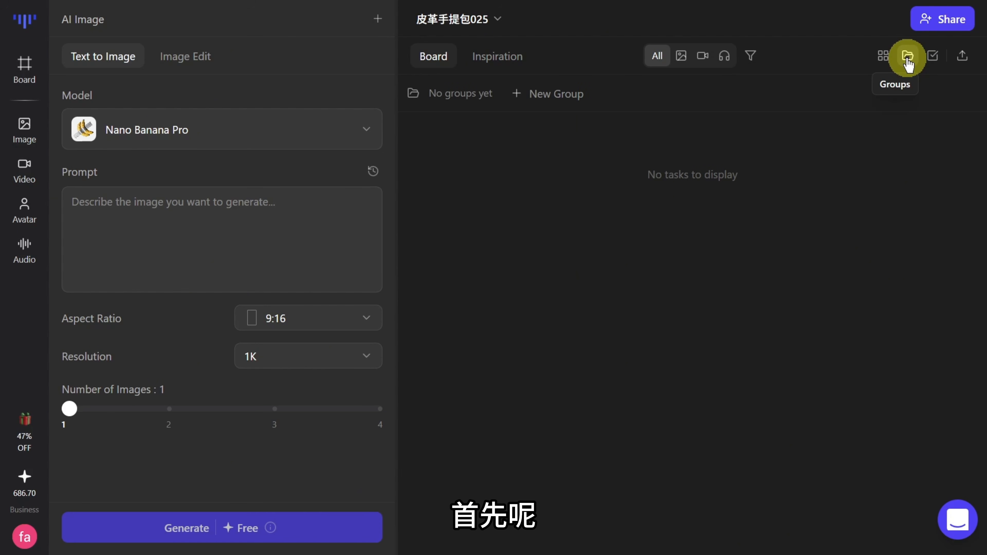
{"action": "left_click", "coordinate": [556, 95]}
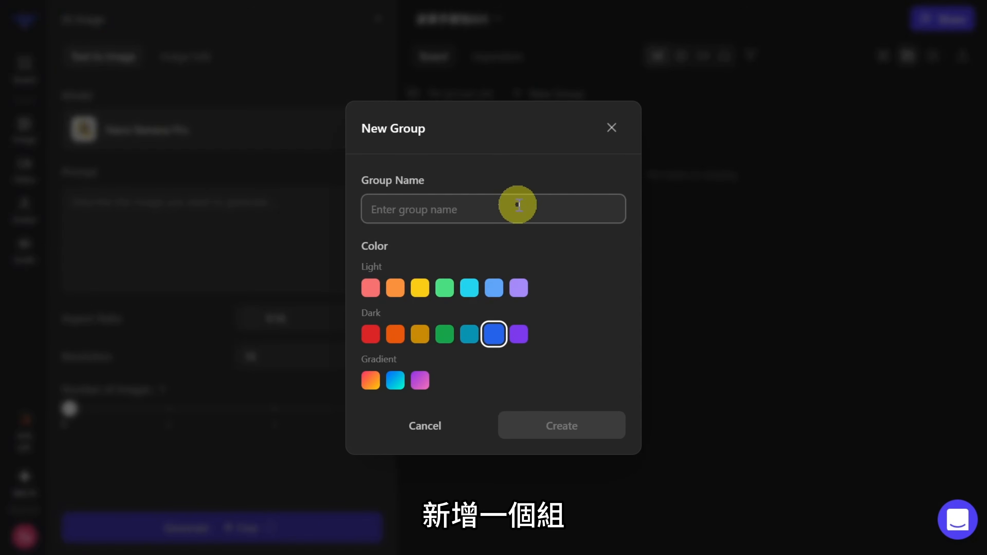
{"action": "key", "text": "ctrl+v"}
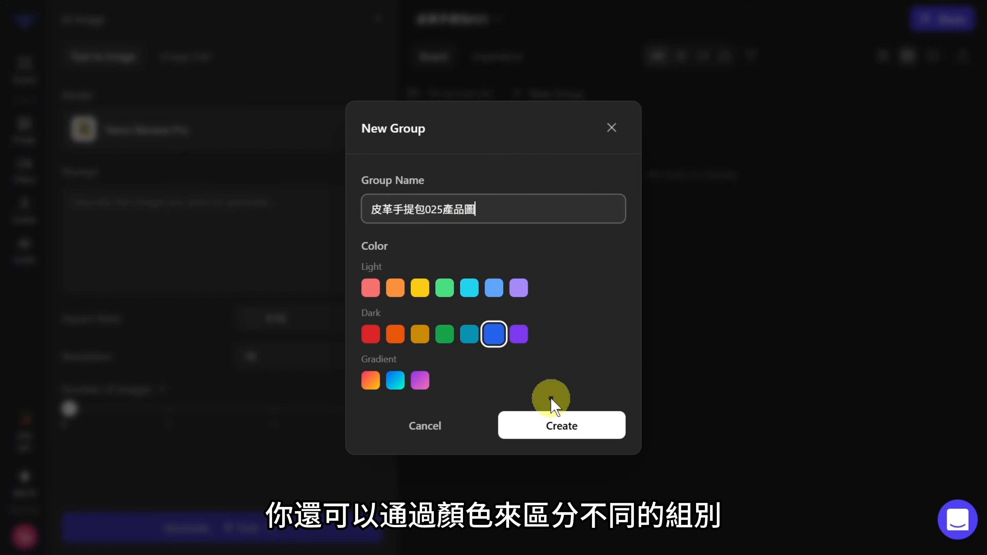
{"action": "left_click", "coordinate": [564, 426]}
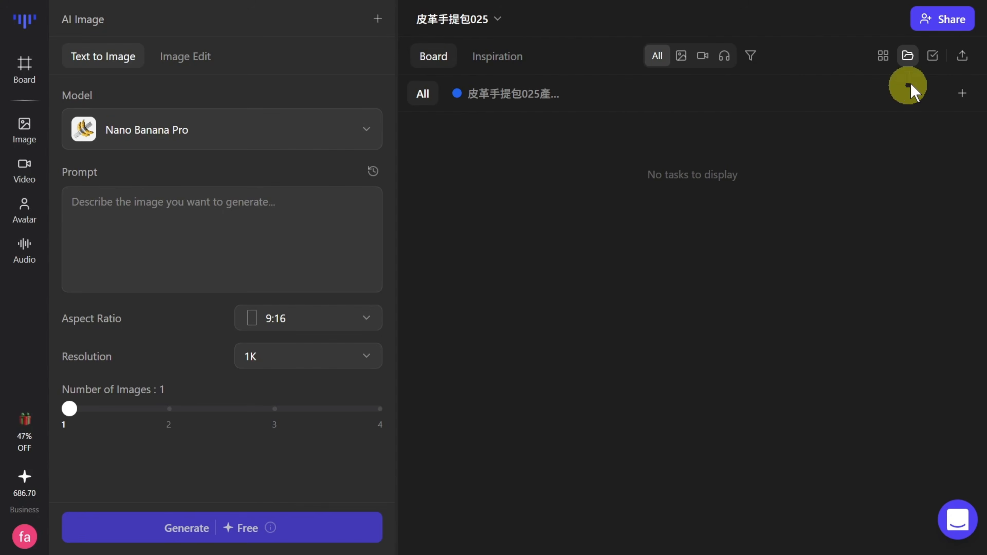
Step: Upload the woman's portrait, the handbag photo and the cat photo to the board
{"action": "left_click", "coordinate": [962, 58]}
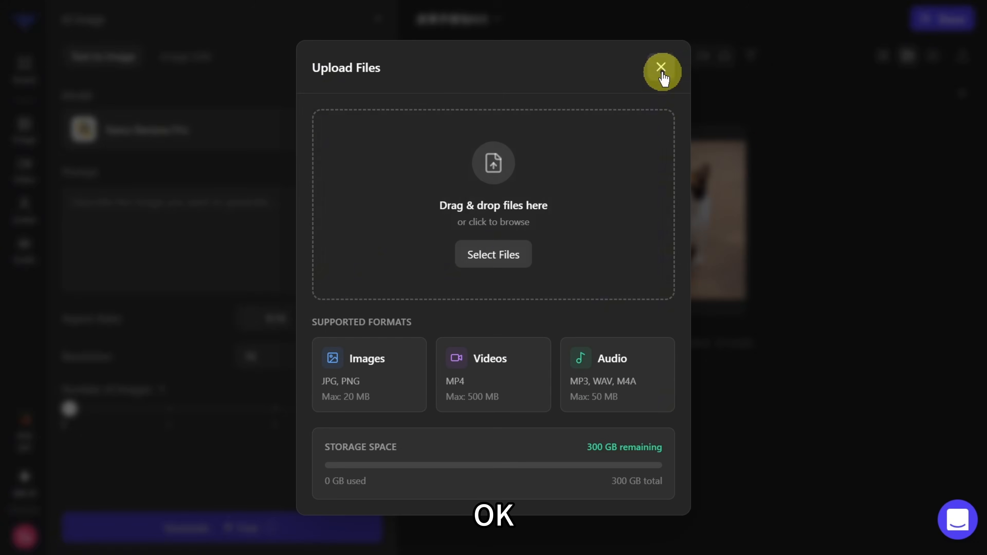
{"action": "left_click", "coordinate": [661, 68]}
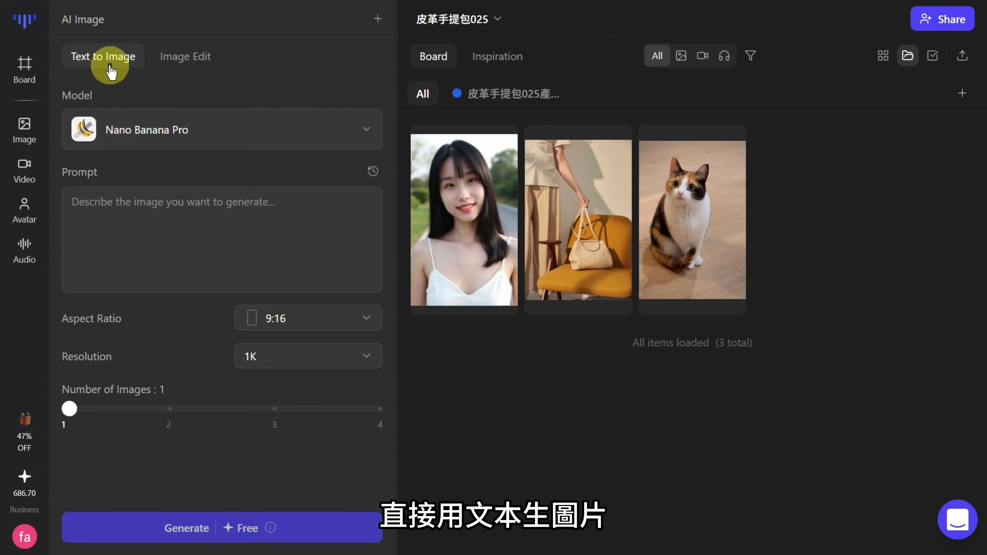
Step: Keep Nano Banana Pro as the model and enter the Chinese prompt for a young Asian woman in beige loungewear holding a cream leather handbag
{"action": "left_click", "coordinate": [236, 130]}
{"action": "left_click", "coordinate": [236, 131]}
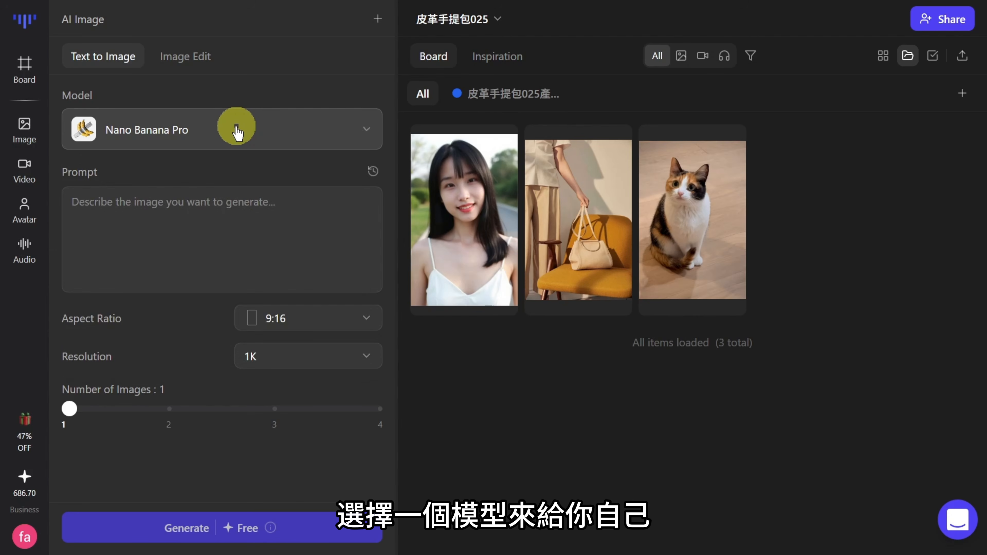
{"action": "left_click", "coordinate": [235, 221]}
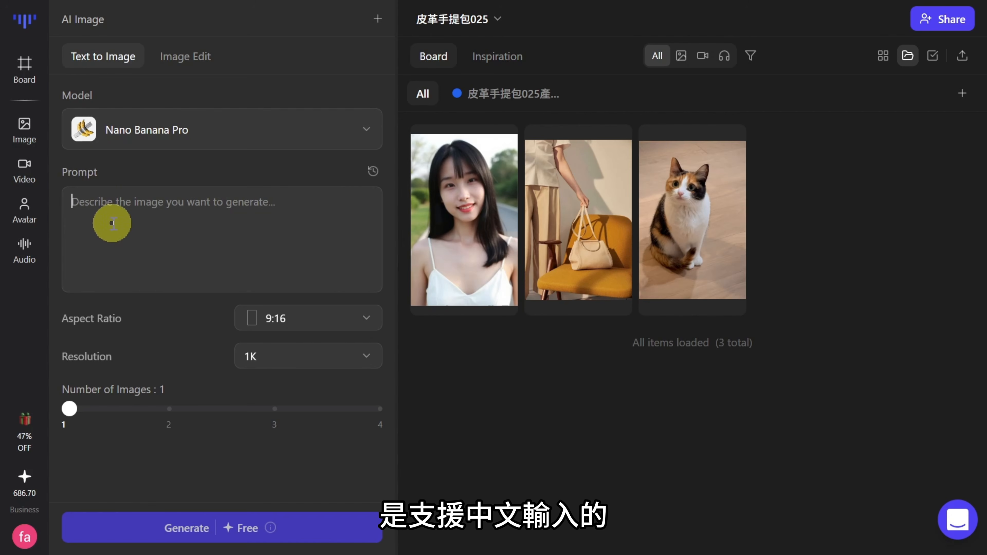
{"action": "key", "text": "ctrl+v"}
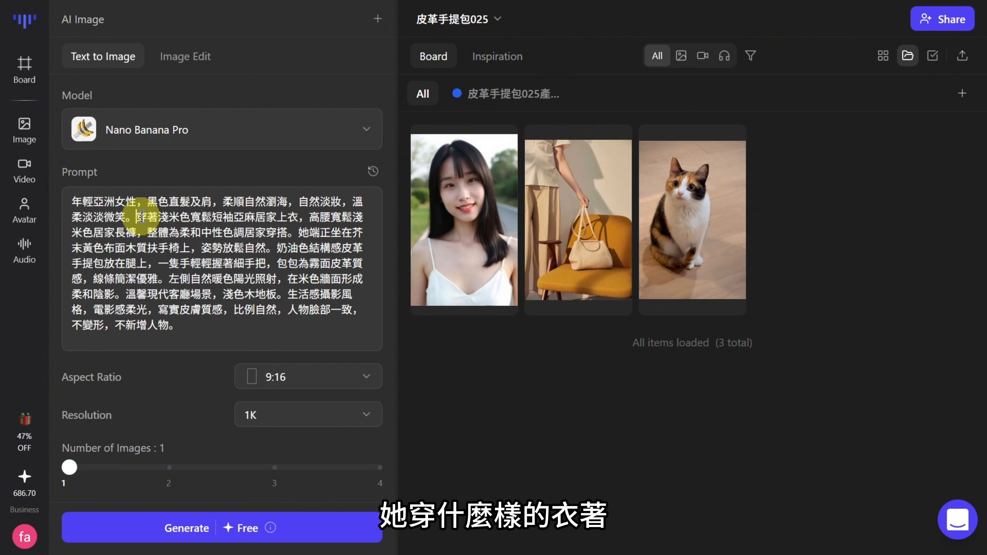
{"action": "left_click_drag", "start_coordinate": [137, 217], "coordinate": [298, 217]}
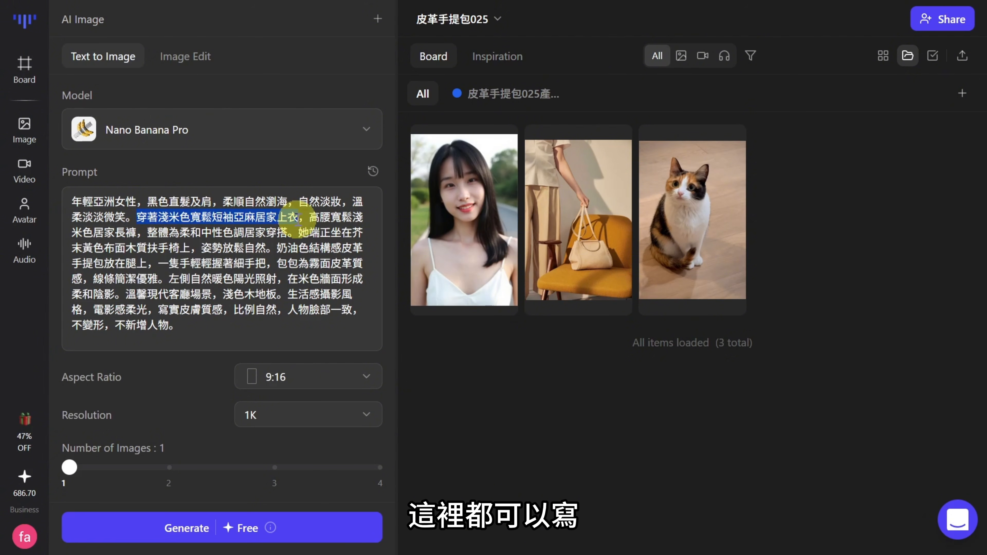
{"action": "mouse_move", "coordinate": [566, 213]}
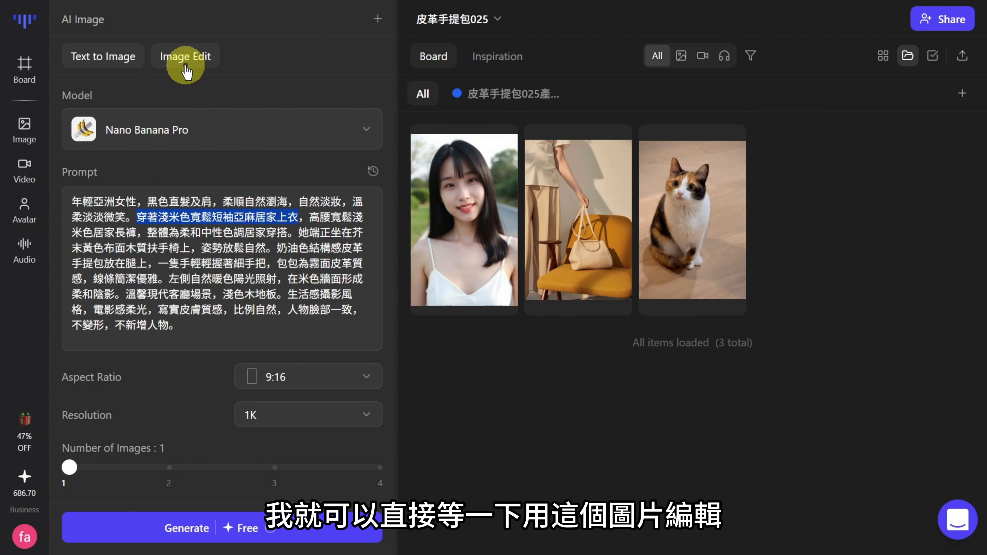
{"action": "mouse_move", "coordinate": [685, 220]}
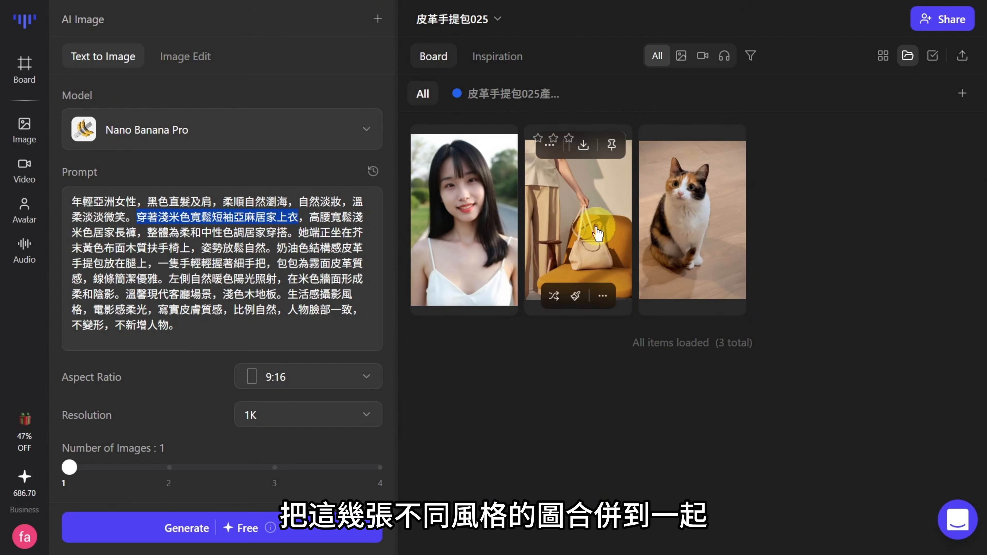
Step: Choose 9:16 as the aspect ratio for the generated image
{"action": "left_click", "coordinate": [306, 384]}
{"action": "left_click", "coordinate": [321, 409]}
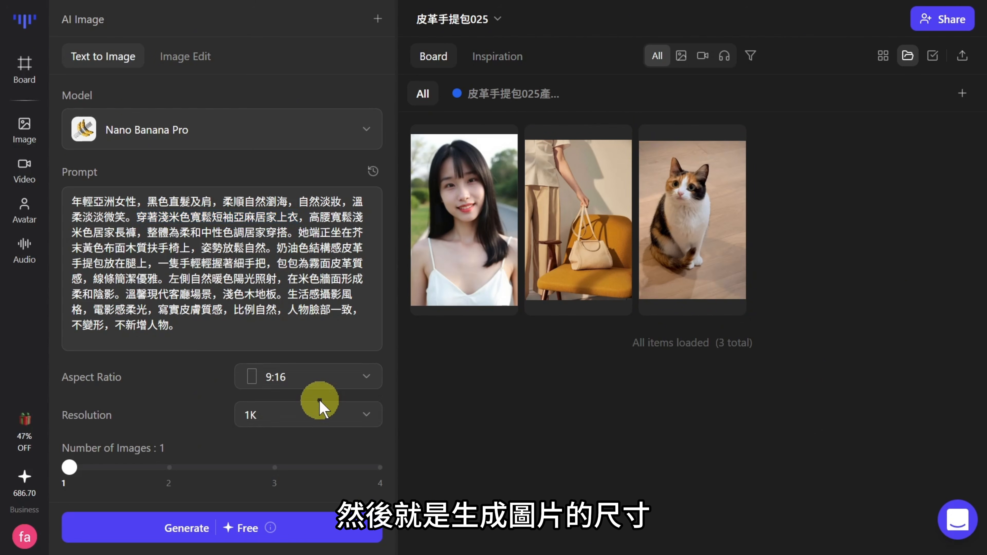
Step: Generate one image from the prompt at 1K resolution
{"action": "left_click", "coordinate": [323, 422]}
{"action": "left_click", "coordinate": [319, 471]}
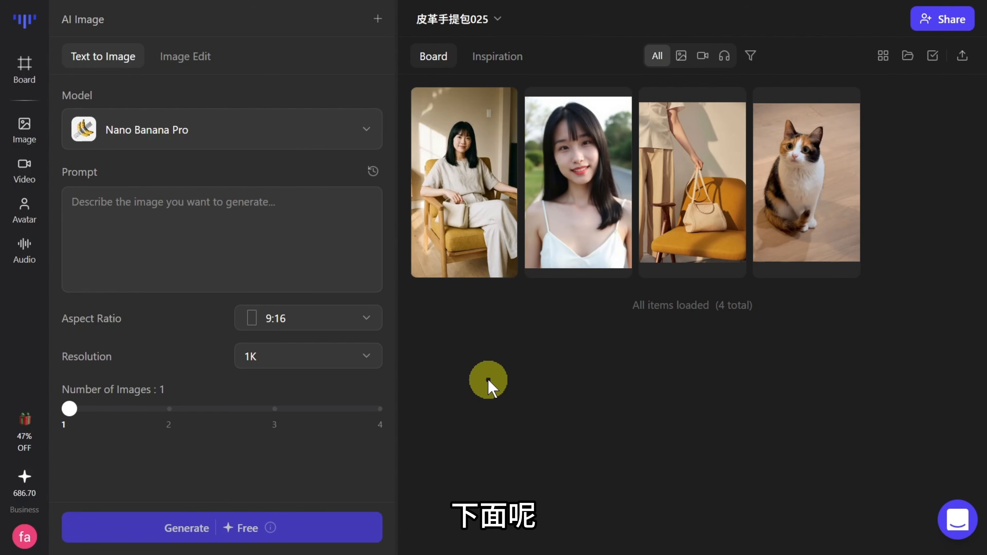
Step: Switch to image editing and choose GPT Image 1.5 as the model
{"action": "mouse_move", "coordinate": [708, 213]}
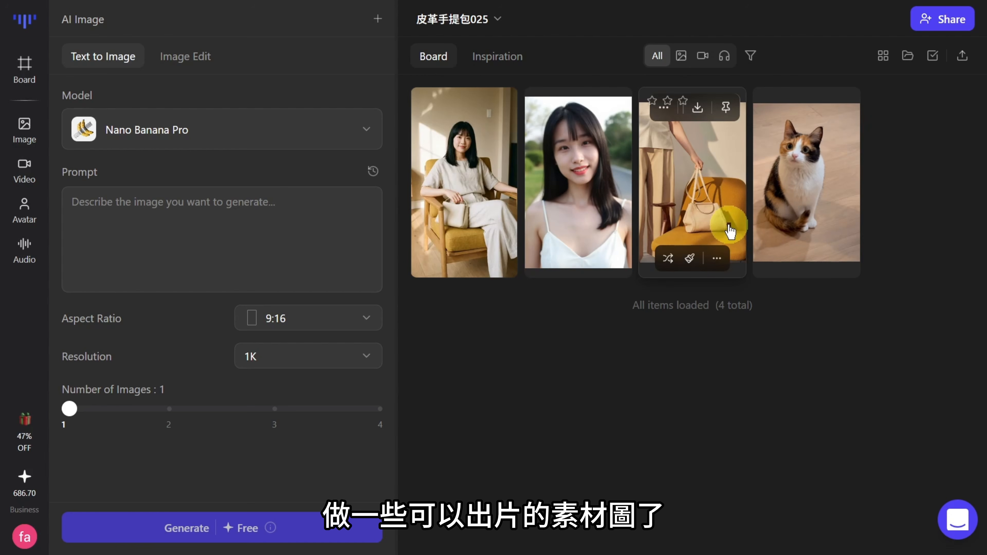
{"action": "left_click", "coordinate": [199, 59]}
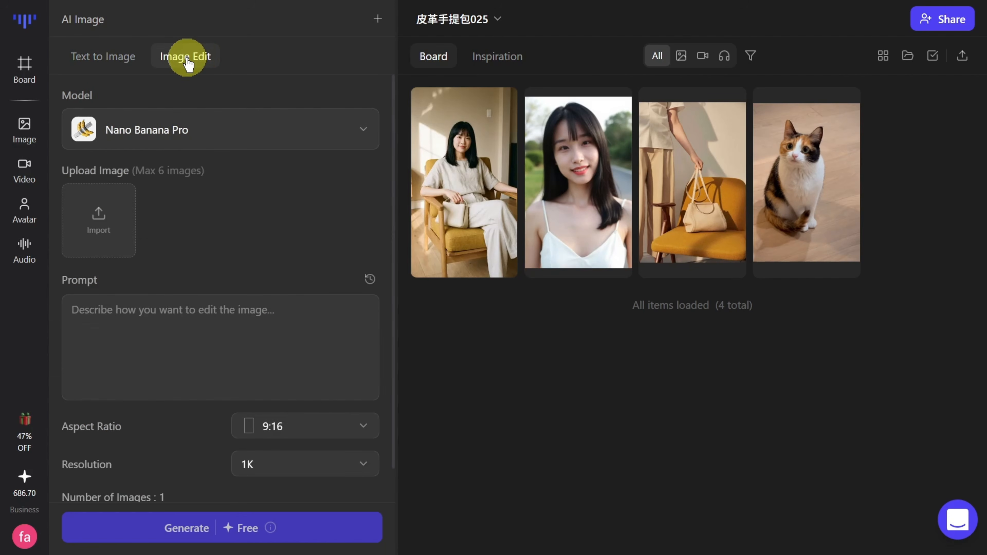
{"action": "mouse_move", "coordinate": [469, 134]}
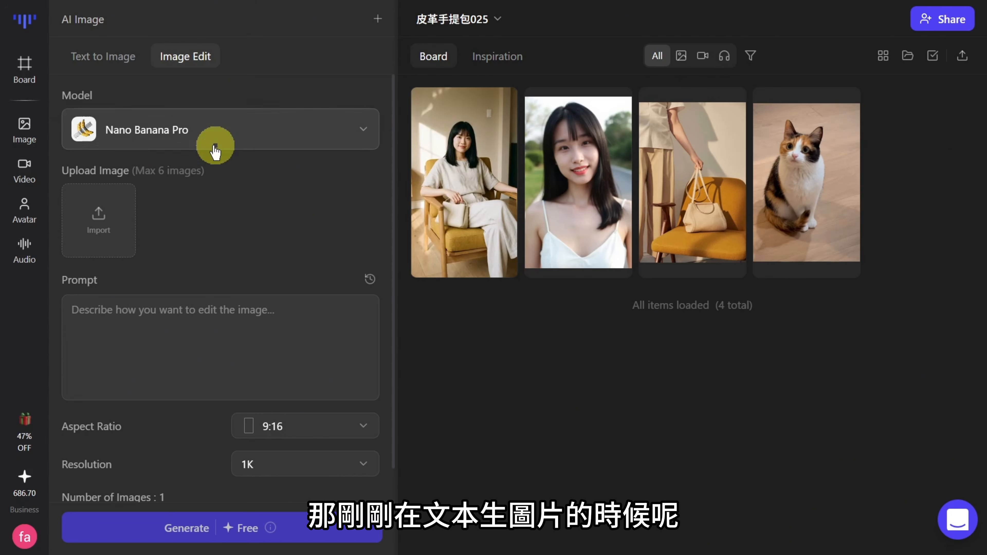
{"action": "left_click", "coordinate": [230, 136]}
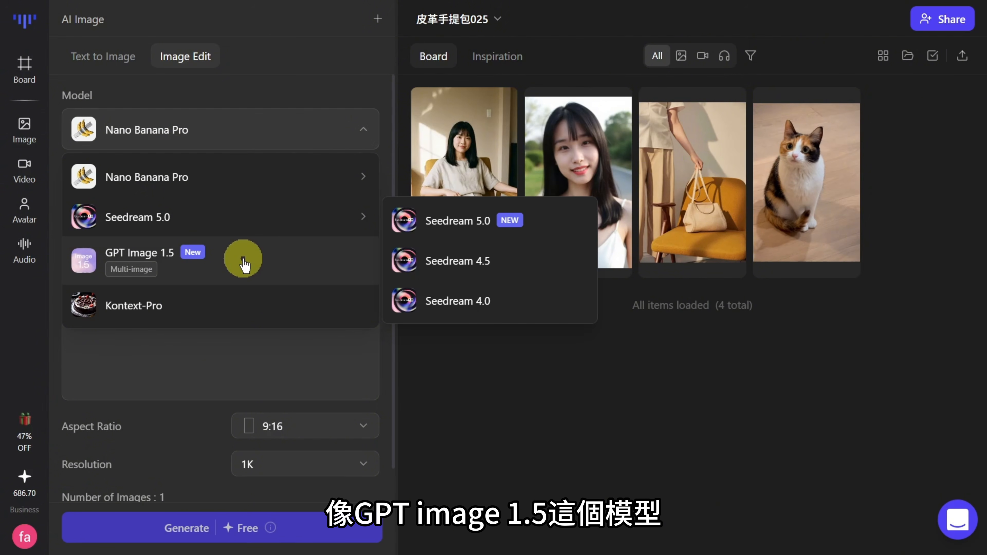
{"action": "left_click", "coordinate": [244, 266]}
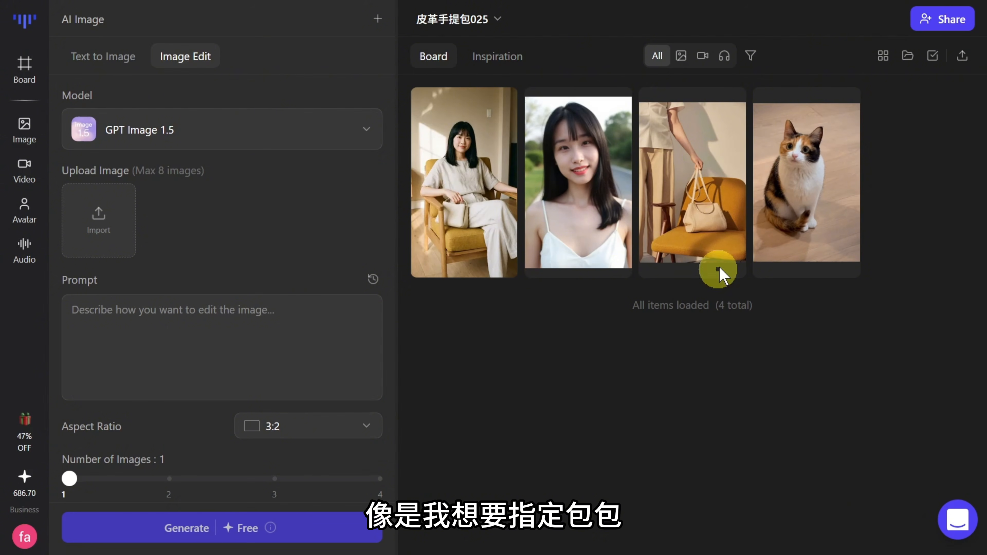
Step: Add the woman's portrait and the handbag photo from the board as reference images
{"action": "mouse_move", "coordinate": [714, 223]}
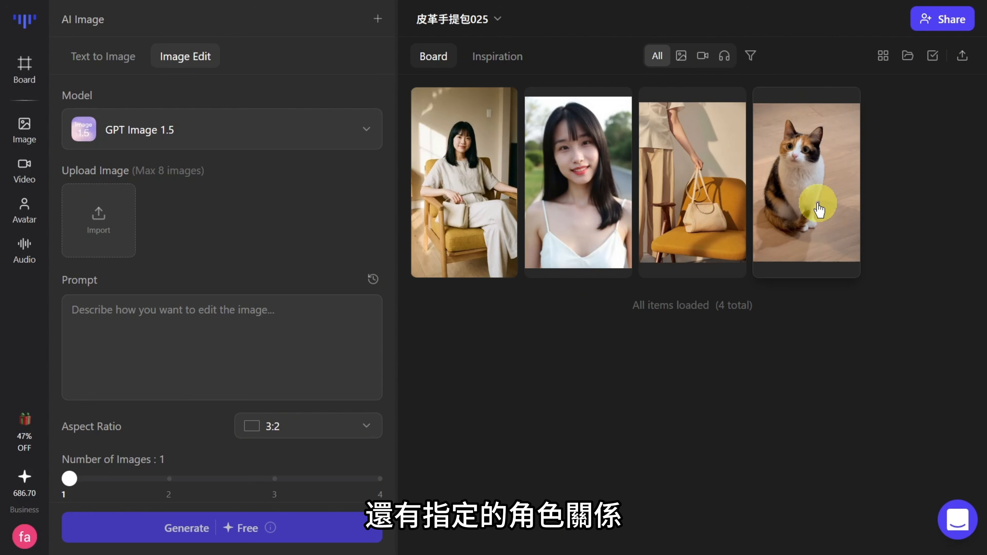
{"action": "mouse_move", "coordinate": [819, 214]}
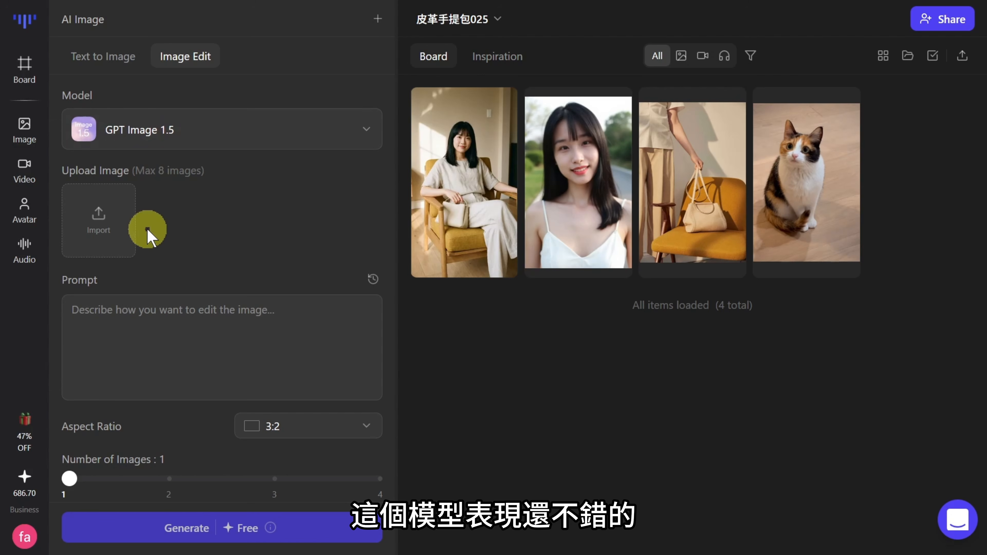
{"action": "mouse_move", "coordinate": [120, 217]}
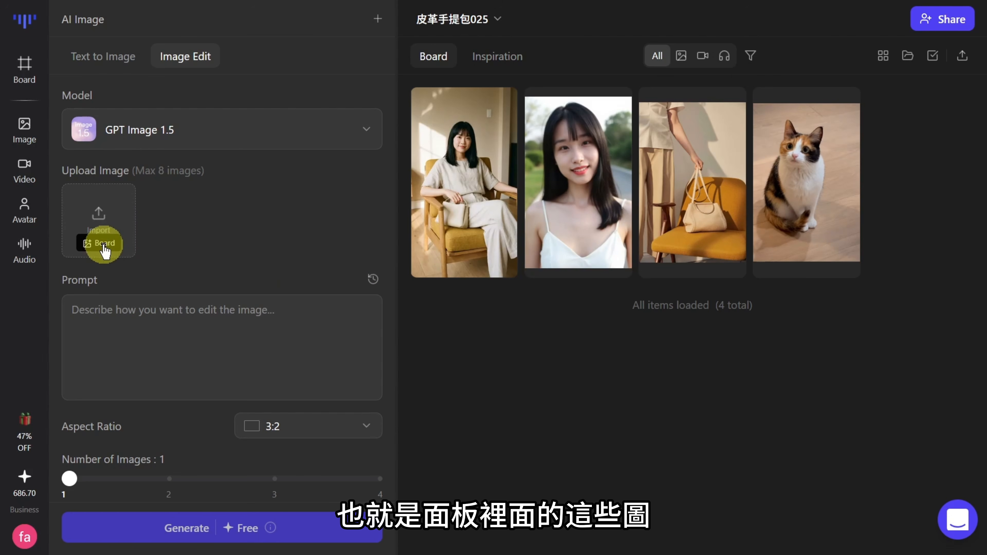
{"action": "left_click", "coordinate": [102, 245]}
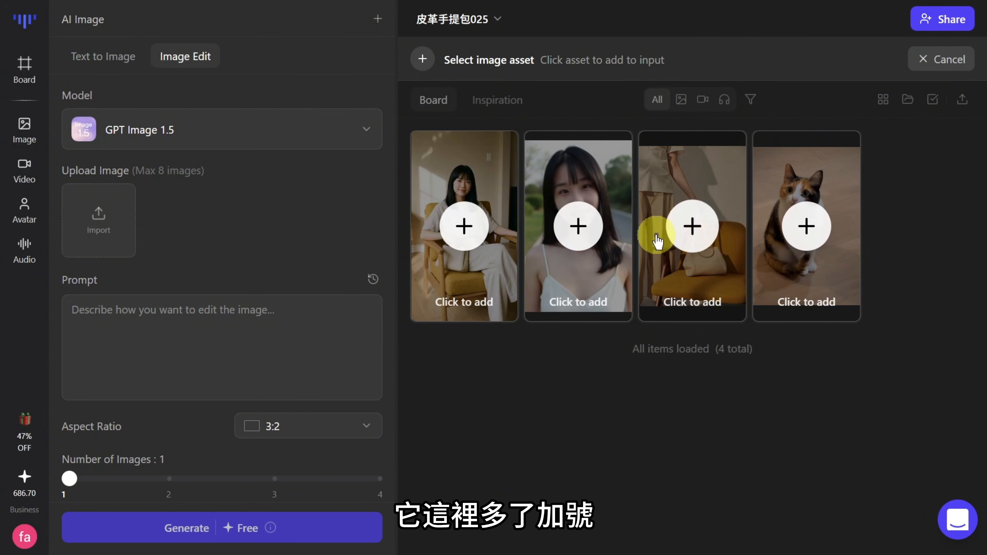
{"action": "left_click", "coordinate": [579, 228]}
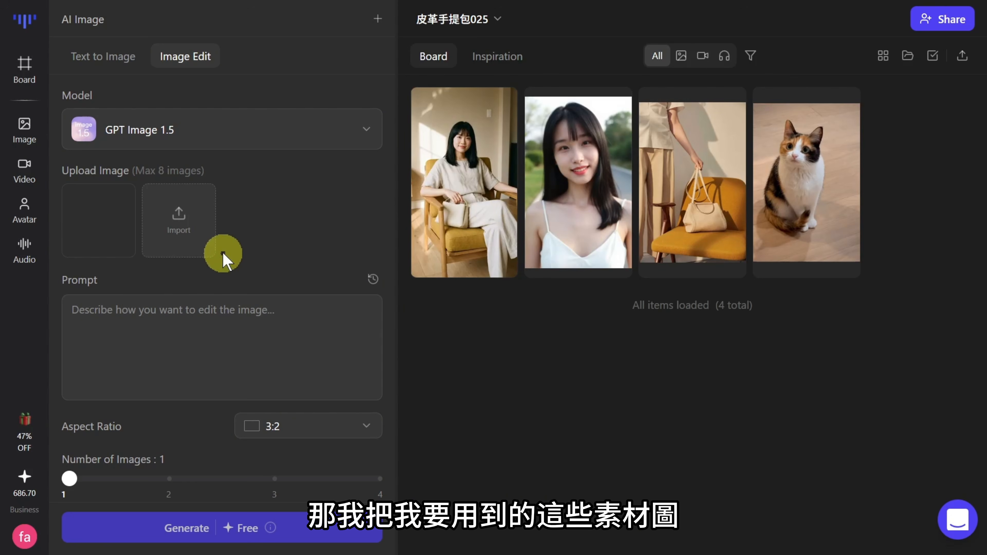
{"action": "left_click", "coordinate": [177, 244]}
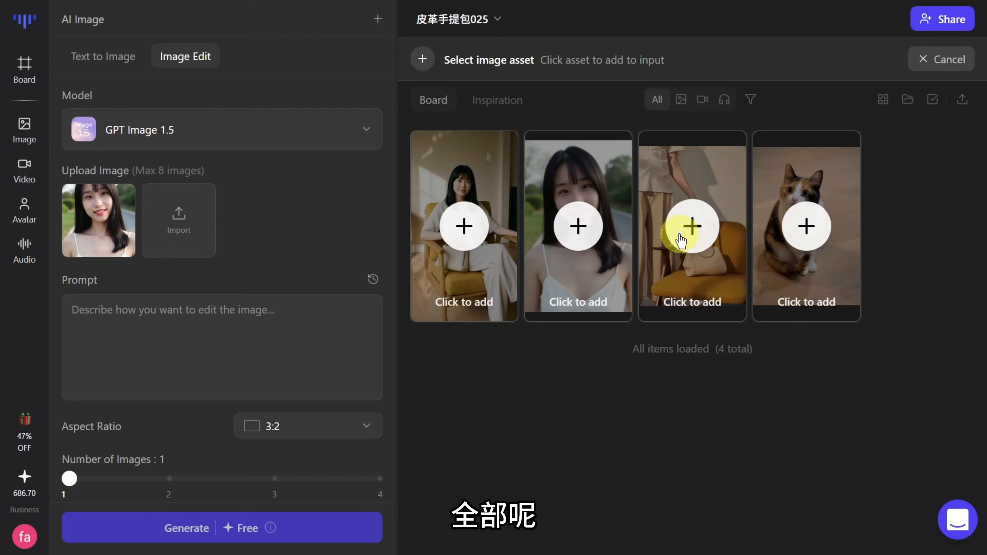
{"action": "left_click", "coordinate": [689, 225]}
{"action": "left_click", "coordinate": [272, 248]}
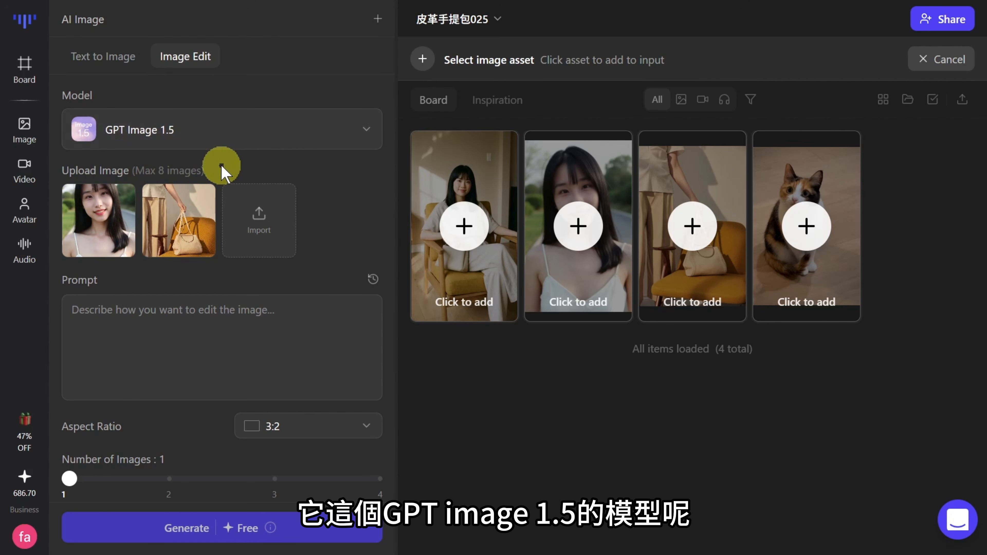
{"action": "left_click_drag", "start_coordinate": [192, 177], "coordinate": [132, 165]}
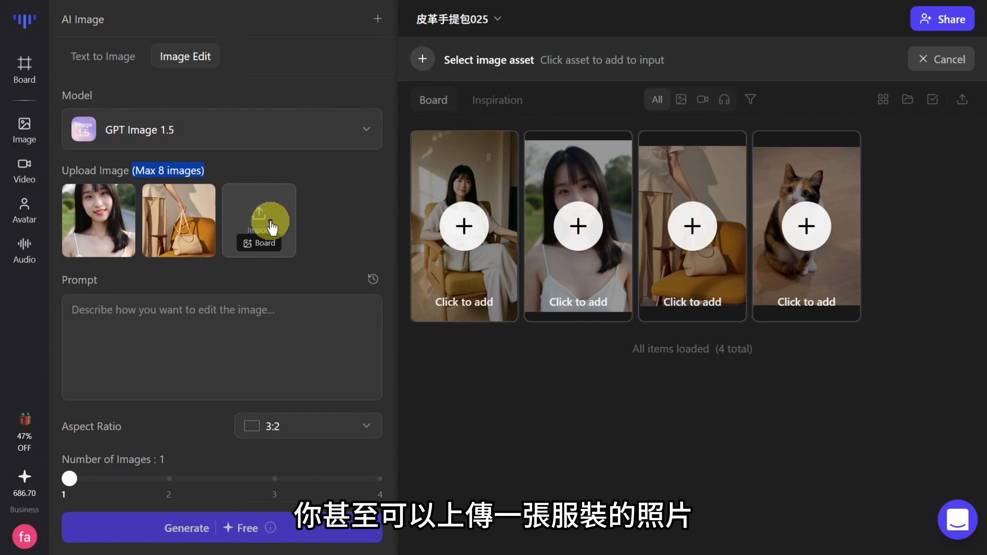
Step: Enter the Chinese prompt for the seated woman with the cream handbag, adding a centred medium shot, shallow depth of field and 85mm lens feel
{"action": "left_click", "coordinate": [188, 349]}
{"action": "type", "text": "年輕亞洲女性，黑色直髮及肩，柔順自然瀏海，自然淡妝，溫柔淡淡微笑。穿著淺米色寬鬆短袖亞麻居家上衣，高腰寬鬆淺米色居家長褲，整體為柔和中性色調居家穿搭。她端正坐在芥末黃色布面木質扶手椅上，姿勢放鬆自然。奶油色結構感皮革手提包放在腿上，一隻手輕輕握著細手把，包包為霧面皮革質感，線條簡潔優雅。左側自然暖色陽光照射，在米色牆面形成柔和陰影。溫馨現代客廳場景，淺色木地板。生活感攝影風格，電影感柔光，寫實皮膚質感，比例自然，人物臉部一致，不變形，不新增人物。 中景構圖，上半身清晰可見，畫面居中，淺景深，85mm鏡頭感，畫面重點在人物與包包，構圖簡潔乾淨。"}
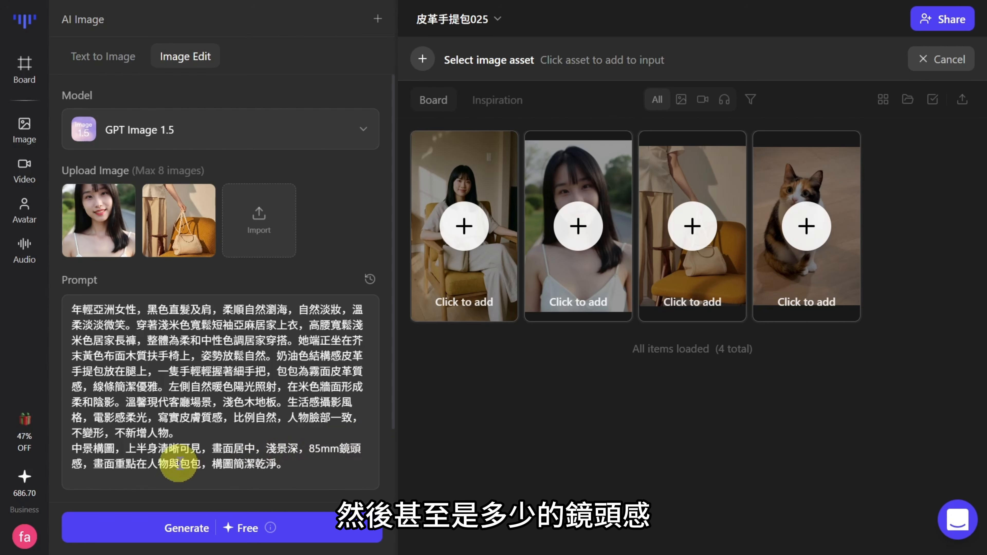
Step: Generate two images at the 3:2 aspect ratio and leave the board's asset selection mode
{"action": "scroll", "coordinate": [146, 469], "scroll_direction": "down", "scroll_amount": 2}
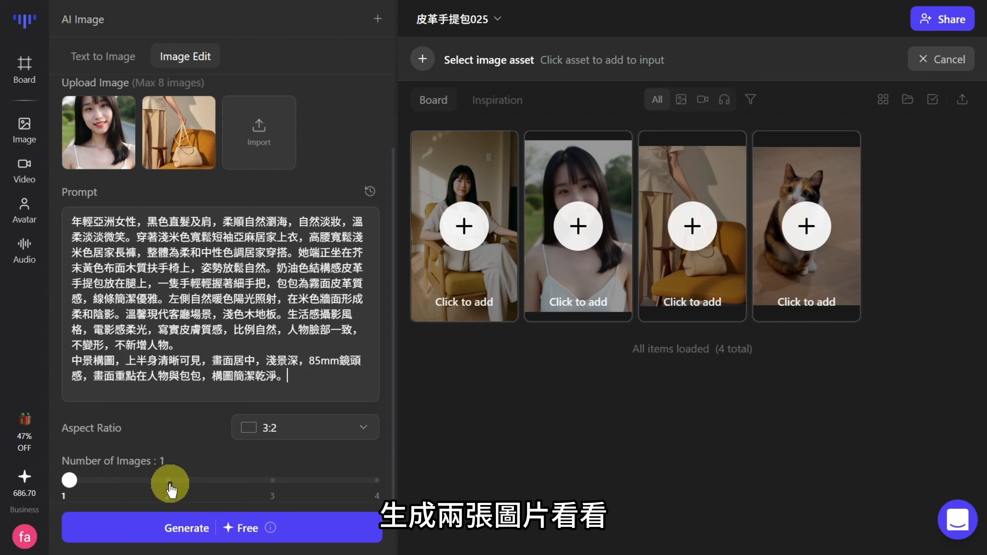
{"action": "left_click", "coordinate": [170, 481]}
{"action": "left_click", "coordinate": [279, 443]}
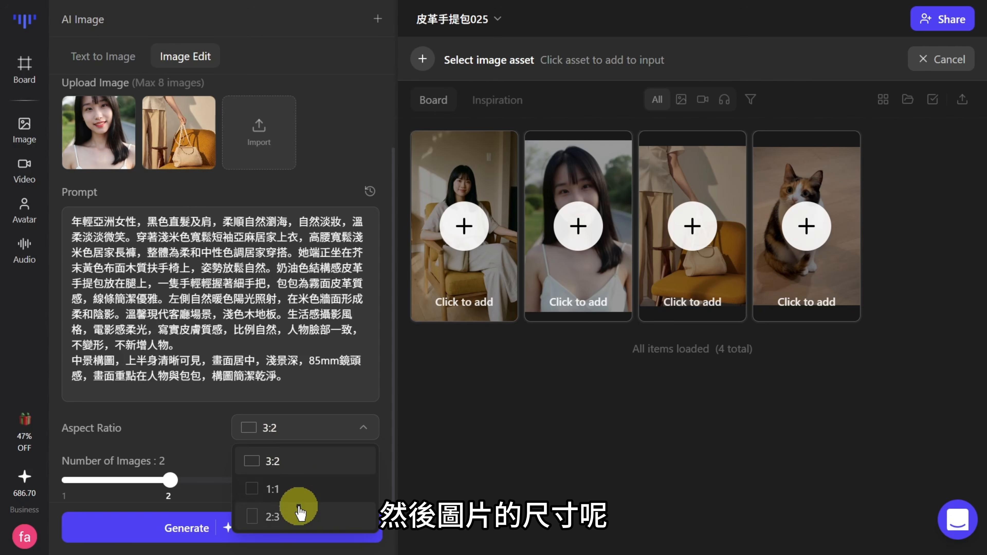
{"action": "left_click", "coordinate": [228, 532]}
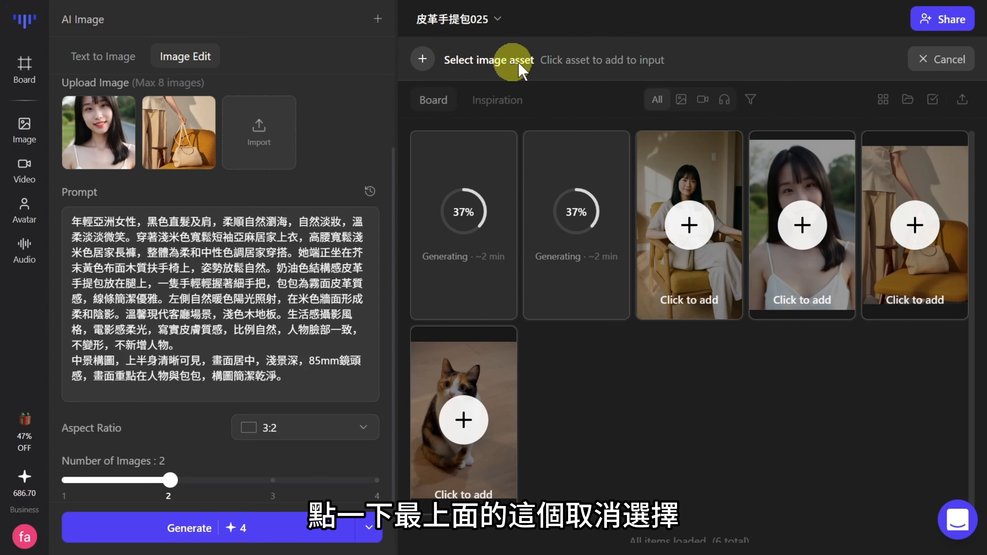
{"action": "left_click", "coordinate": [938, 62]}
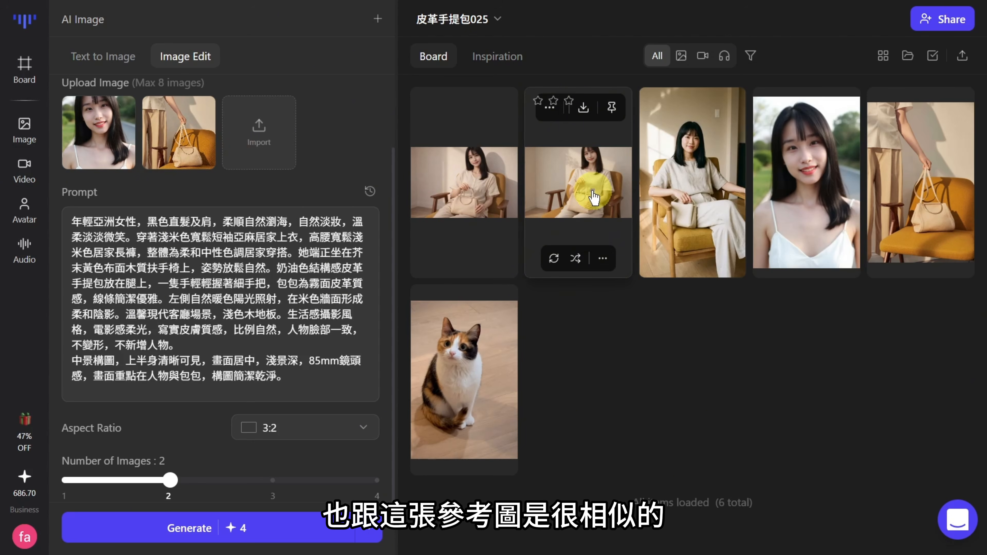
Step: Review both generated images, post the comment 中景025 on the first one and rate it two stars
{"action": "left_click", "coordinate": [595, 212]}
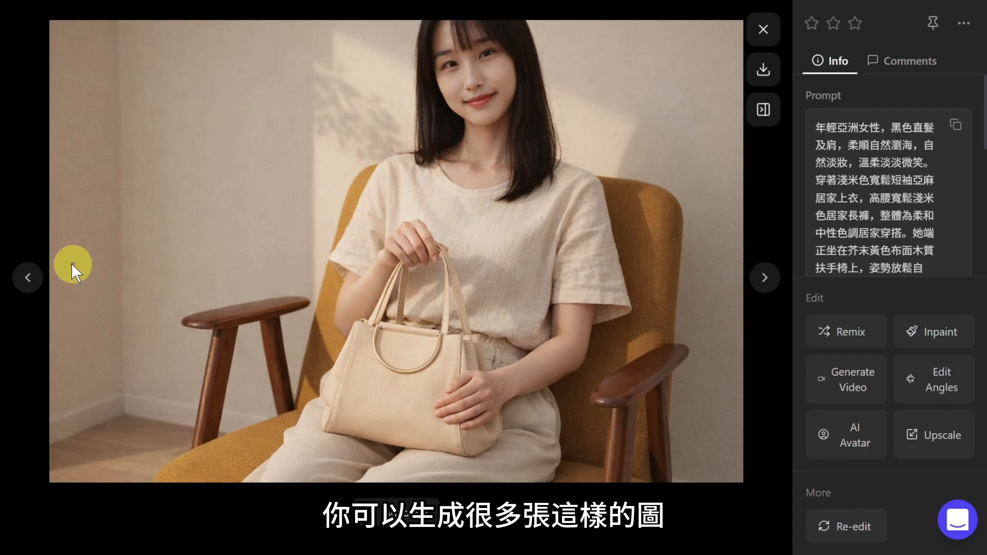
{"action": "left_click", "coordinate": [28, 278]}
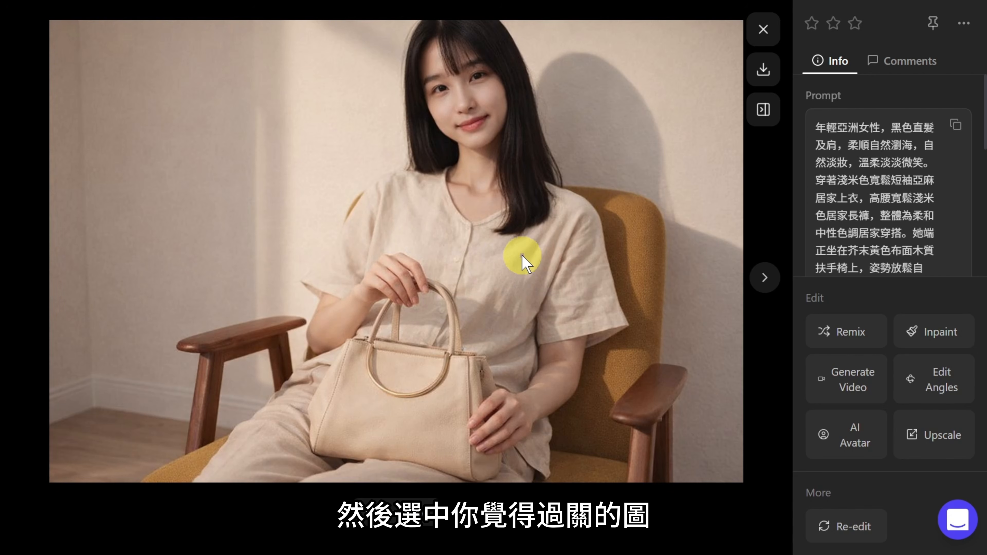
{"action": "left_click", "coordinate": [915, 71]}
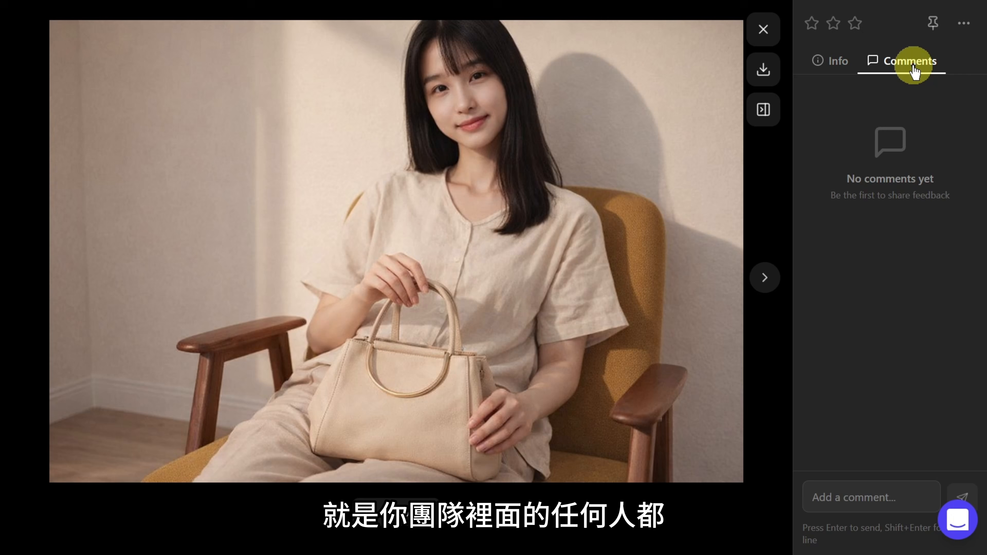
{"action": "left_click", "coordinate": [853, 497]}
{"action": "type", "text": "中景025"}
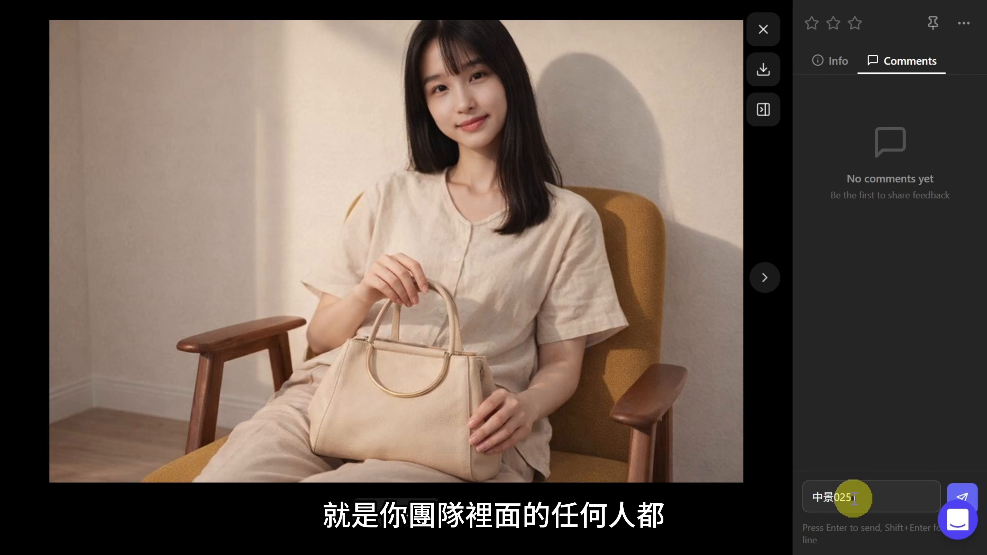
{"action": "left_click", "coordinate": [964, 497]}
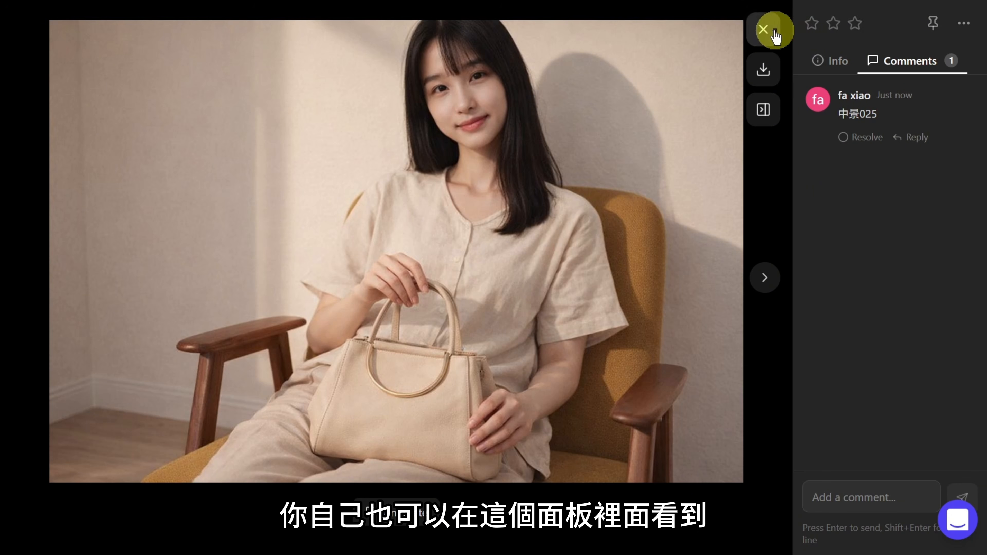
{"action": "left_click", "coordinate": [763, 30]}
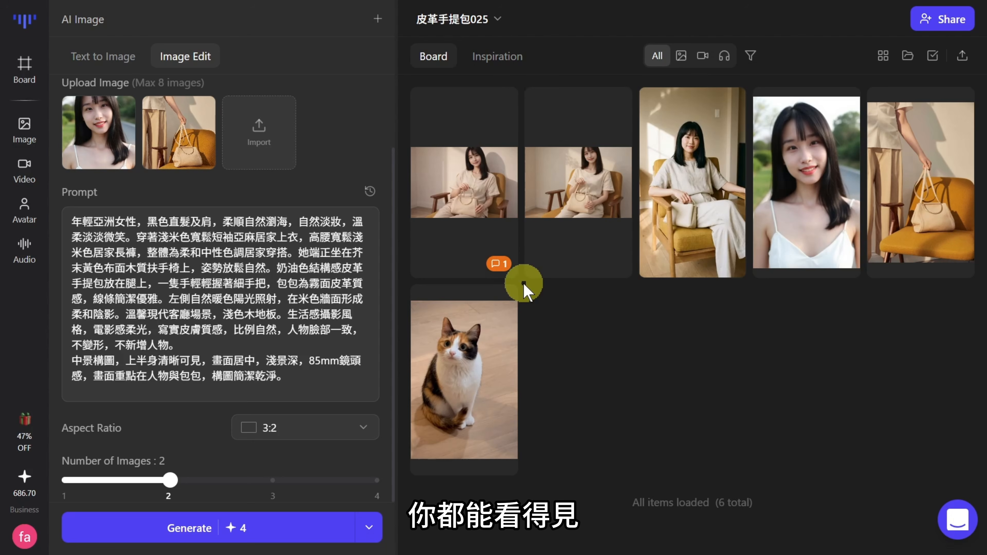
{"action": "mouse_move", "coordinate": [464, 178]}
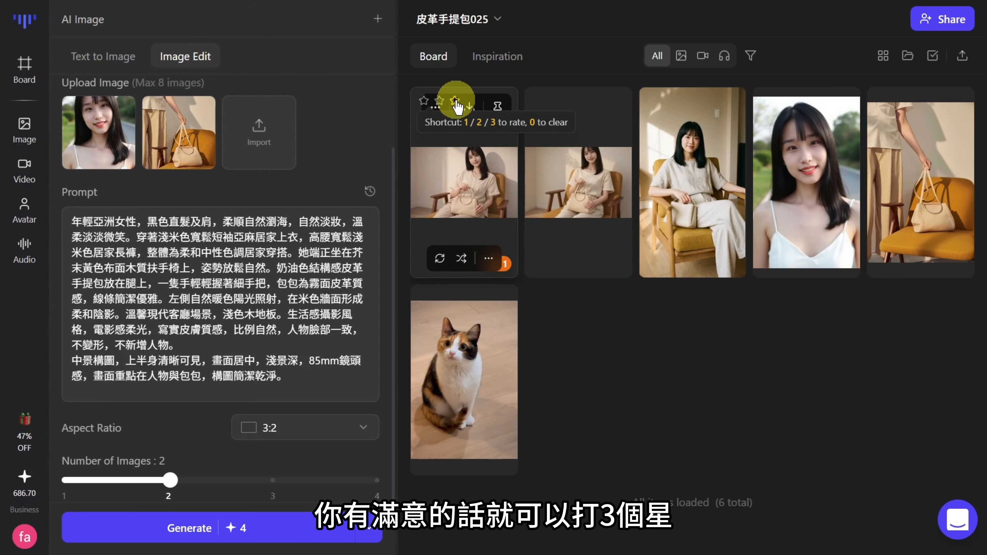
{"action": "left_click", "coordinate": [440, 102]}
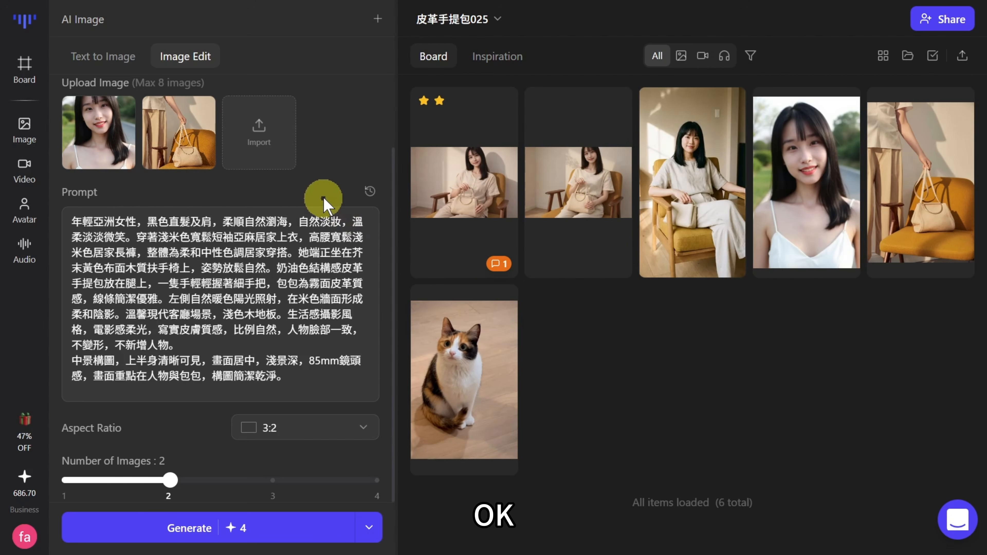
Step: Change the image editing model to Seedream 5.0, keeping the same reference images and prompt
{"action": "scroll", "coordinate": [318, 191], "scroll_direction": "up", "scroll_amount": 3}
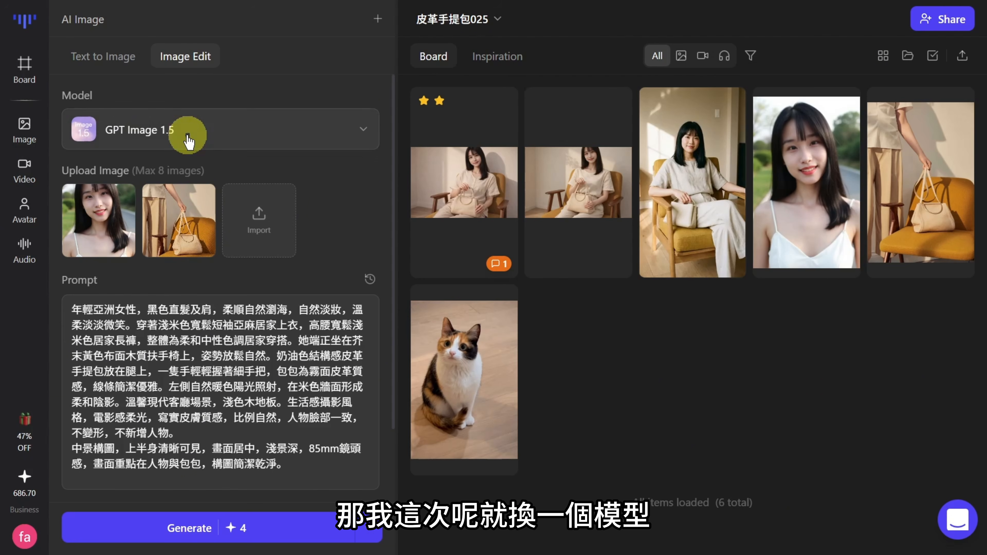
{"action": "left_click", "coordinate": [251, 139]}
{"action": "mouse_move", "coordinate": [193, 184]}
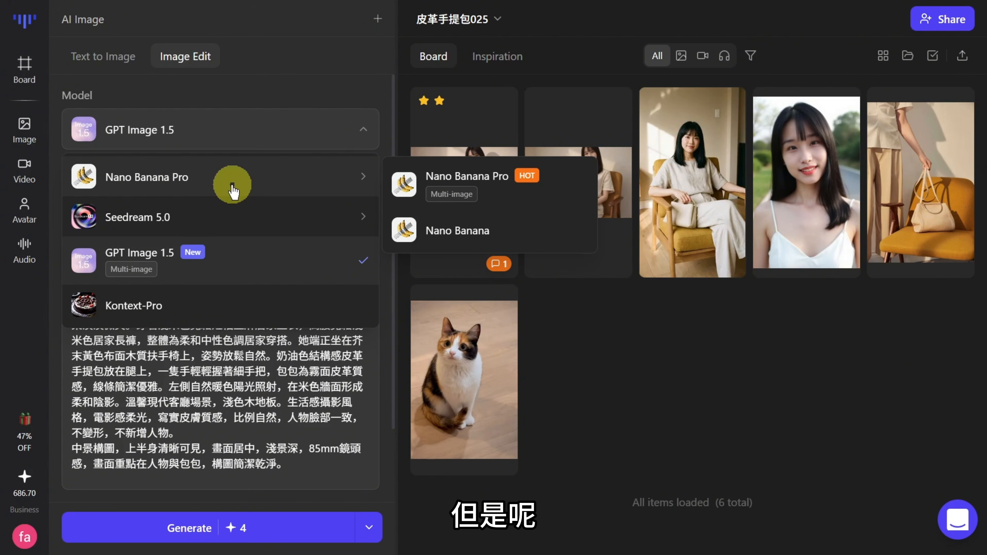
{"action": "mouse_move", "coordinate": [217, 216]}
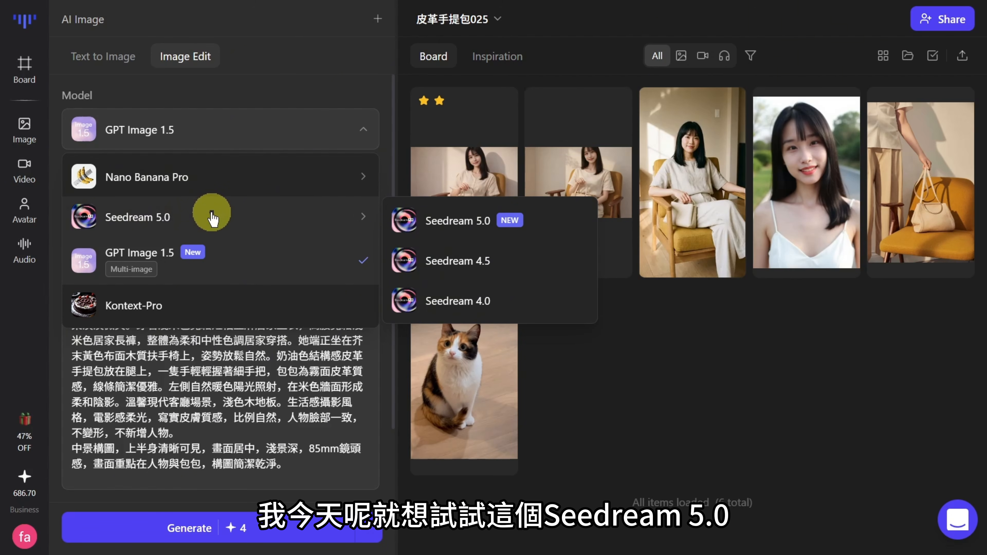
{"action": "left_click", "coordinate": [212, 217]}
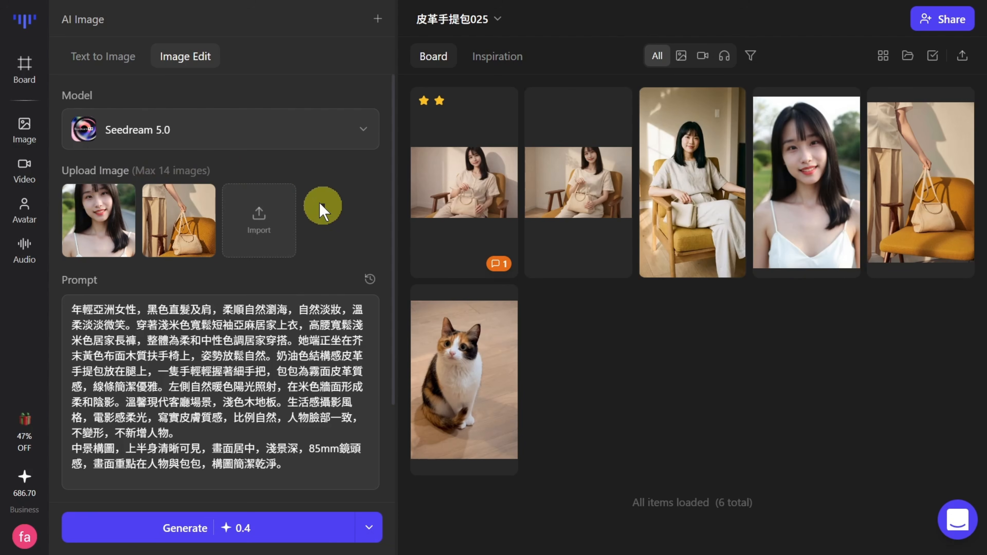
Step: Generate two images at the 16:9 aspect ratio and 2K resolution
{"action": "scroll", "coordinate": [307, 335], "scroll_direction": "down", "scroll_amount": 3}
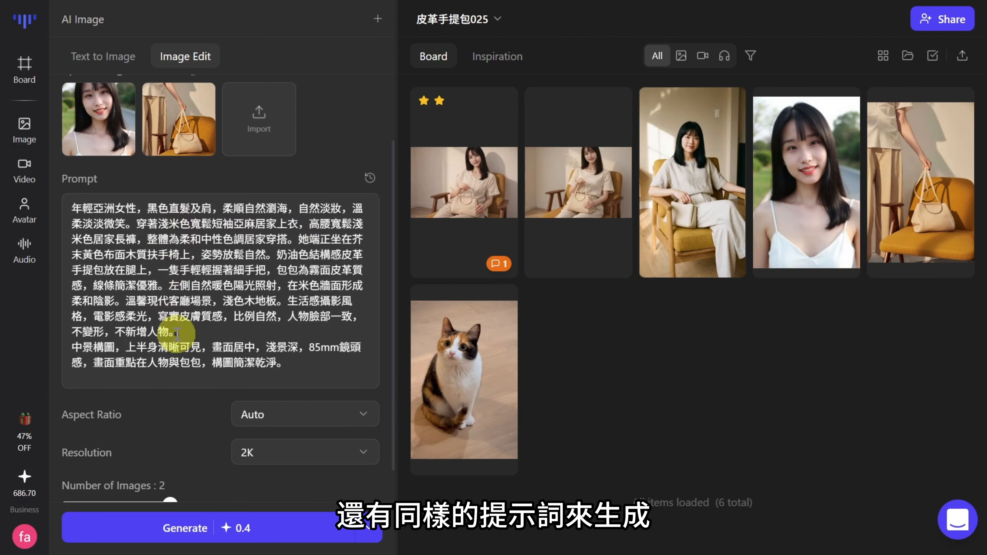
{"action": "left_click", "coordinate": [298, 403]}
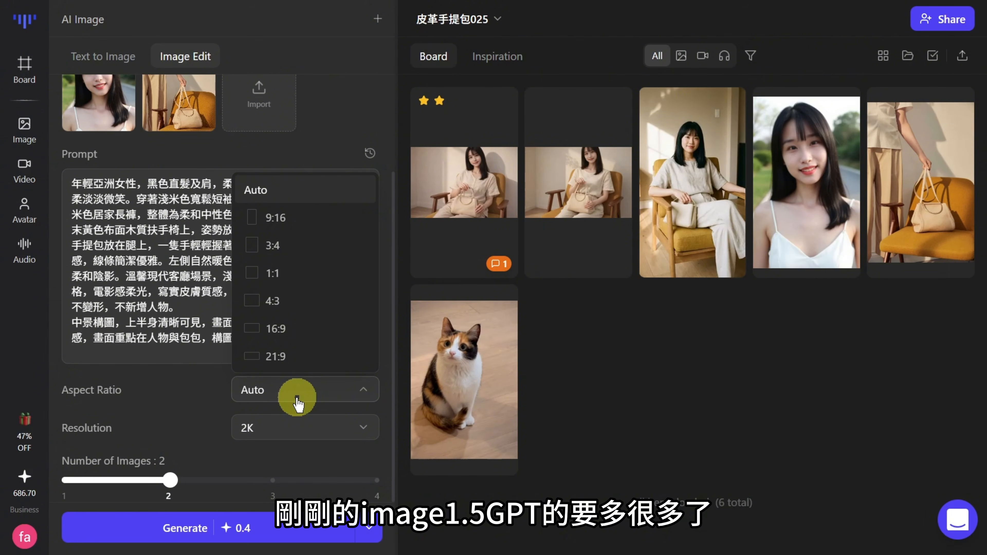
{"action": "left_click", "coordinate": [305, 329]}
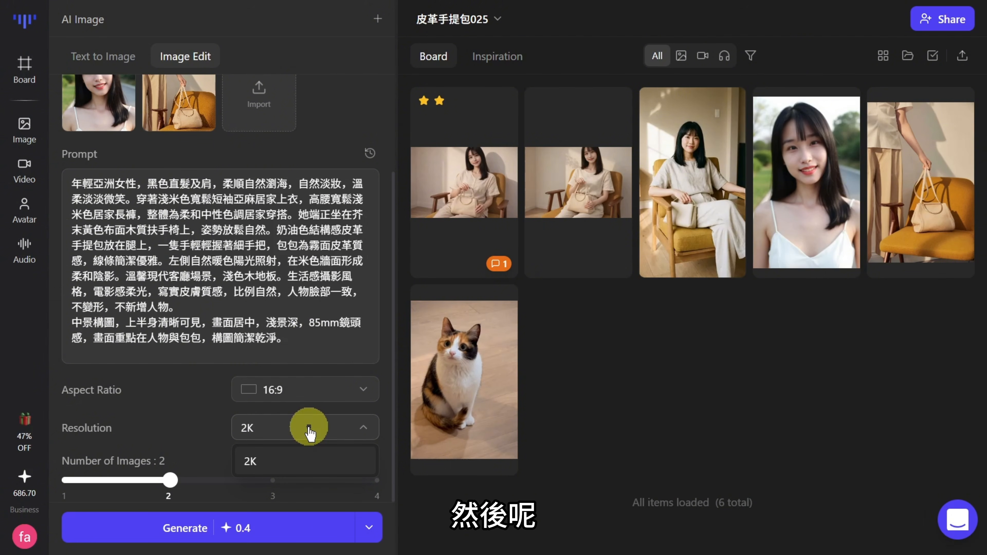
{"action": "left_click", "coordinate": [309, 461]}
{"action": "left_click", "coordinate": [225, 537]}
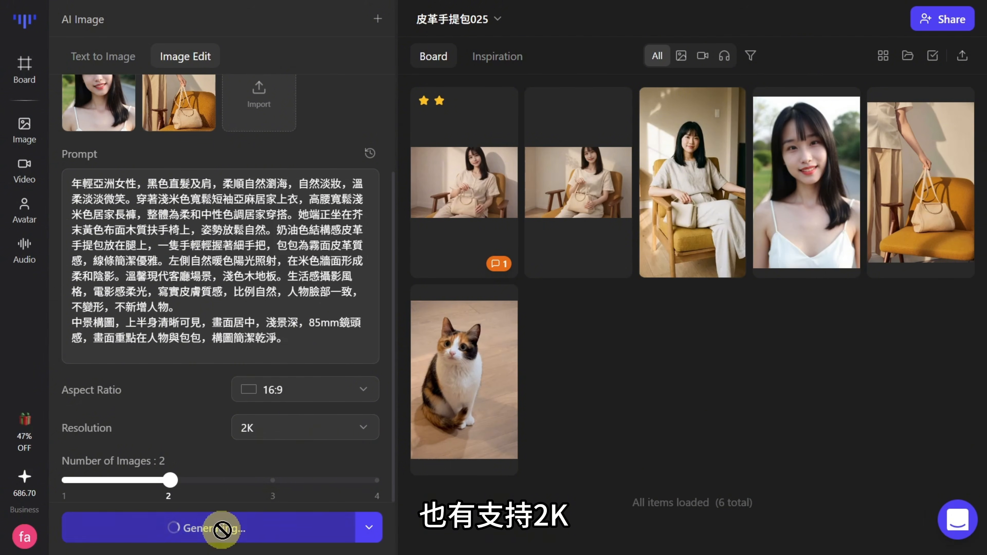
Step: Add the calico cat image from the board as the third reference image
{"action": "scroll", "coordinate": [280, 269], "scroll_direction": "up", "scroll_amount": 5}
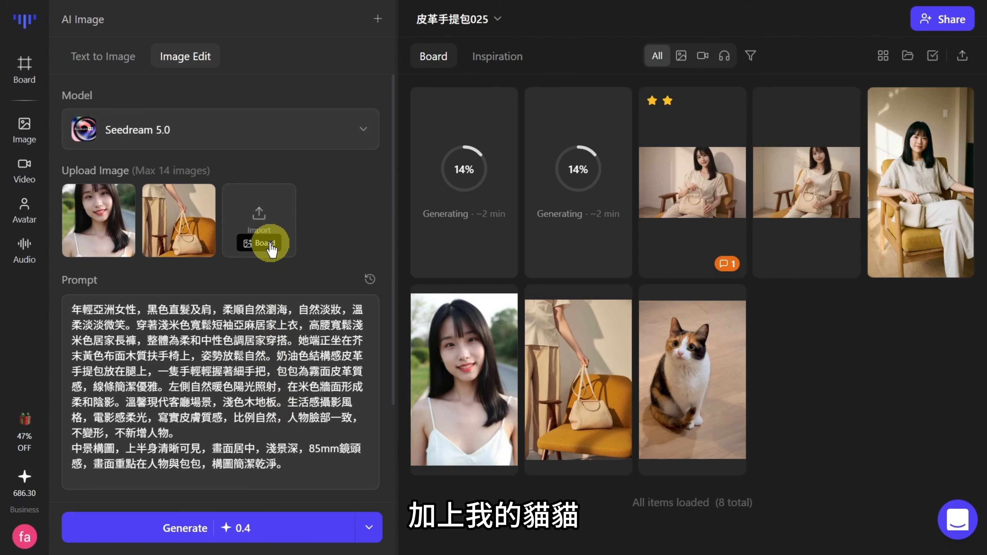
{"action": "left_click", "coordinate": [269, 245]}
{"action": "left_click", "coordinate": [689, 421]}
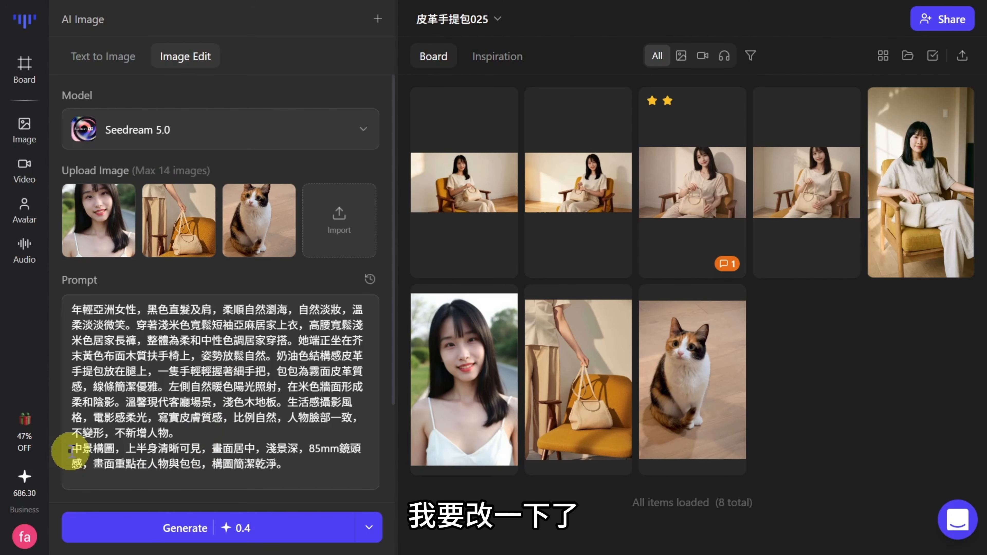
Step: Replace the prompt's last paragraph with a slightly wider shot of a 三花貓 on the wooden floor looking up at the woman, and generate two images
{"action": "left_click_drag", "start_coordinate": [72, 449], "coordinate": [316, 472]}
{"action": "type", "text": "鏡頭稍微拉遠，呈現更多環境空間。椅子前方的淺色木地板上坐著一隻三花貓（白色、橘色、黑色毛色），圓圓大眼睛抬頭看著女生。貓位於畫面下方前景位置，構圖平衡自然，人物與貓在同一空間中，光線方向一致。"}
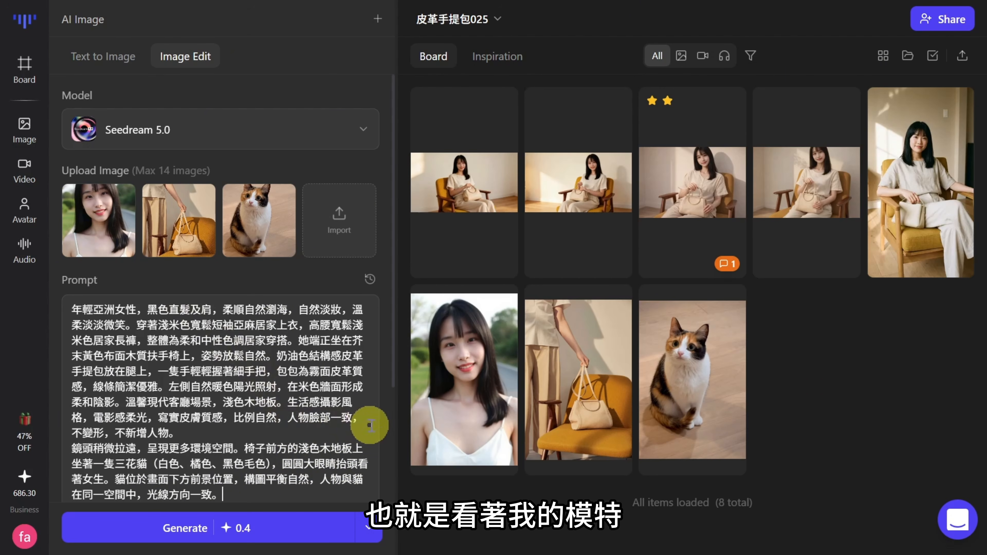
{"action": "scroll", "coordinate": [388, 431], "scroll_direction": "down", "scroll_amount": 5}
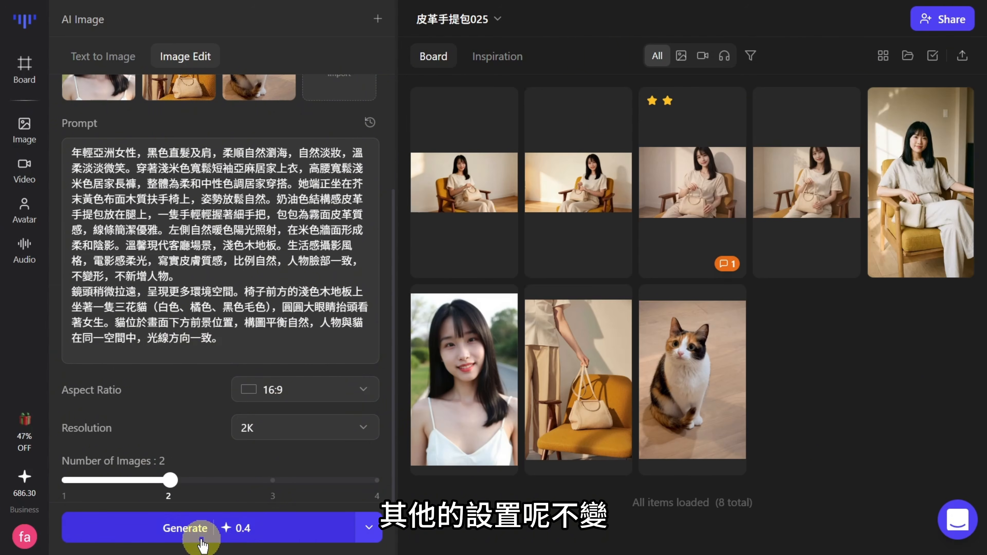
{"action": "left_click", "coordinate": [201, 529]}
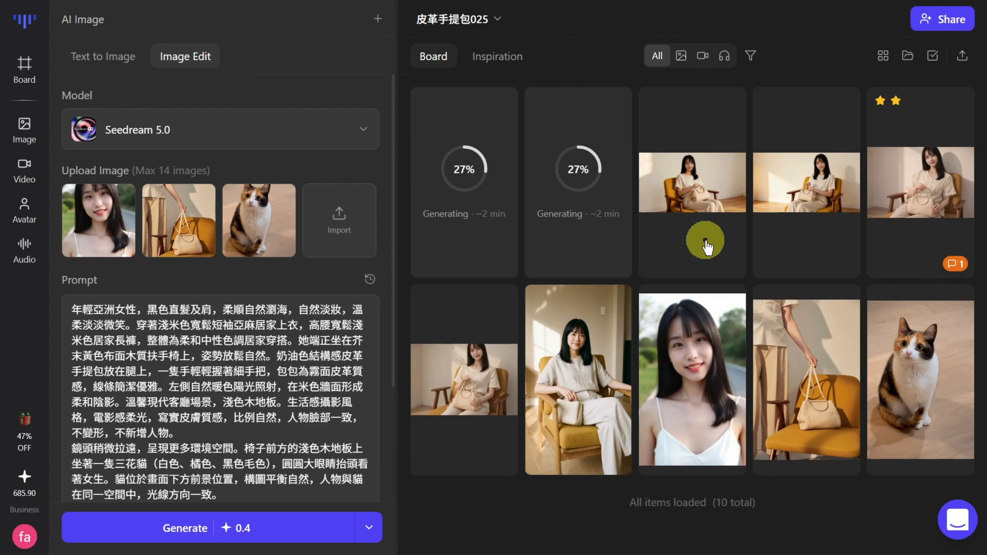
Step: Review the two 16:9 images without the cat and the two with the cat at full size
{"action": "left_click", "coordinate": [816, 199]}
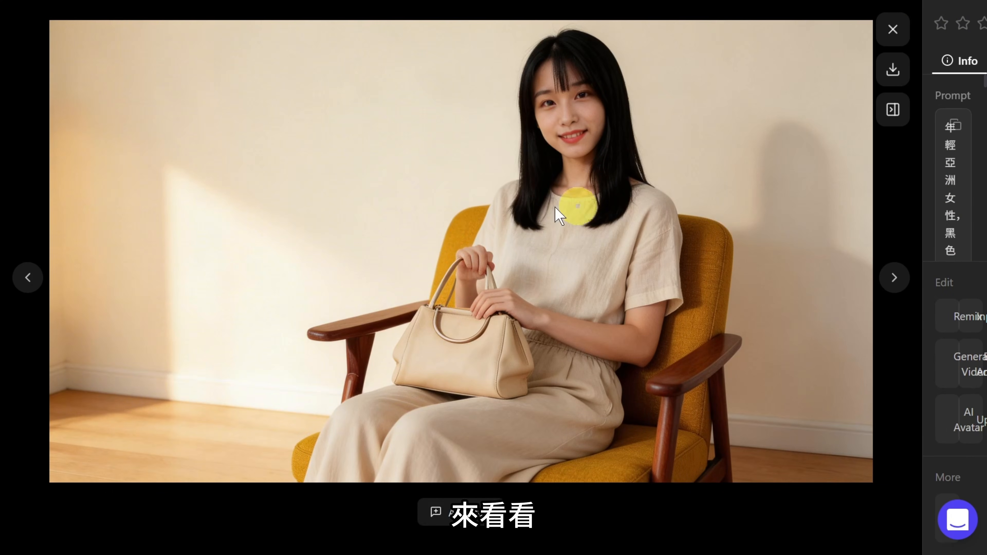
{"action": "left_click", "coordinate": [31, 279]}
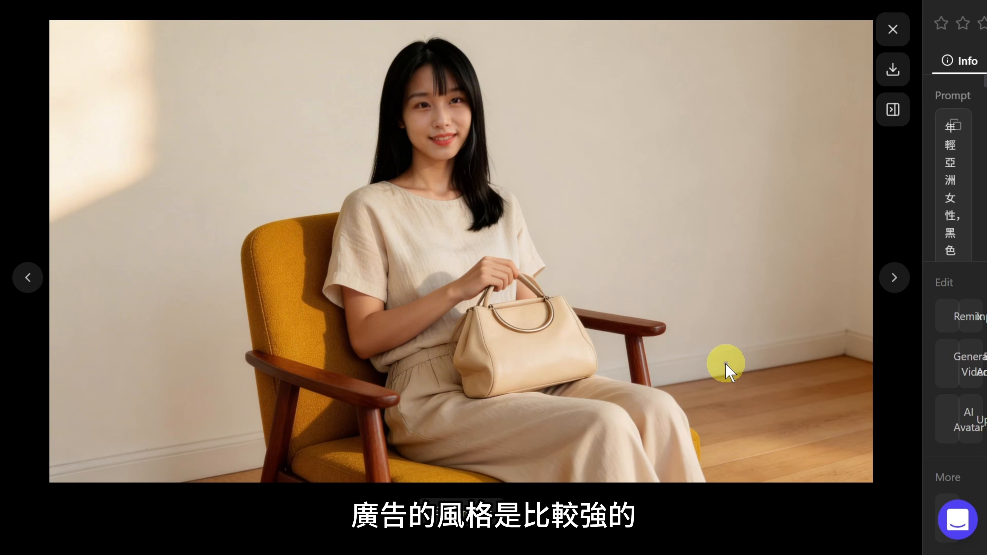
{"action": "key", "text": "Escape"}
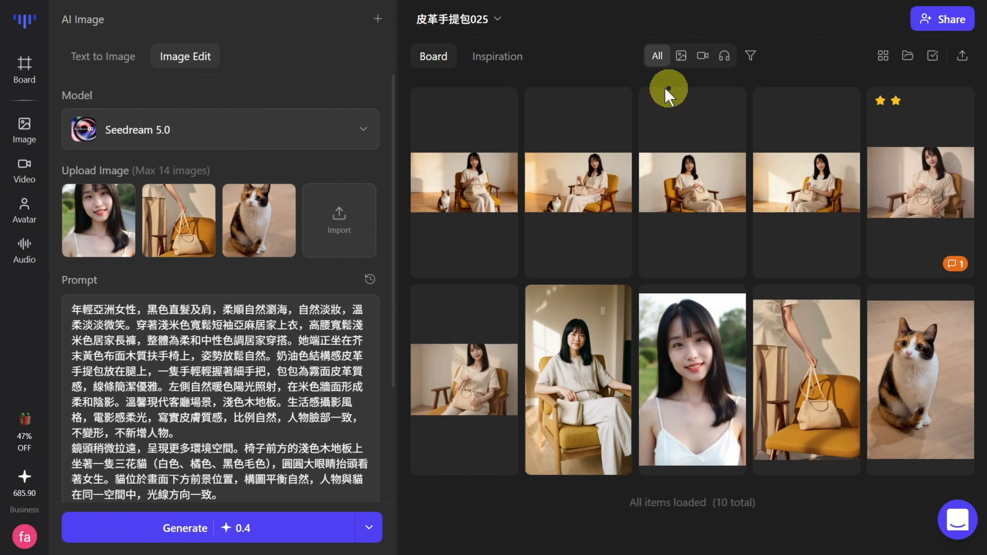
{"action": "left_click", "coordinate": [601, 194]}
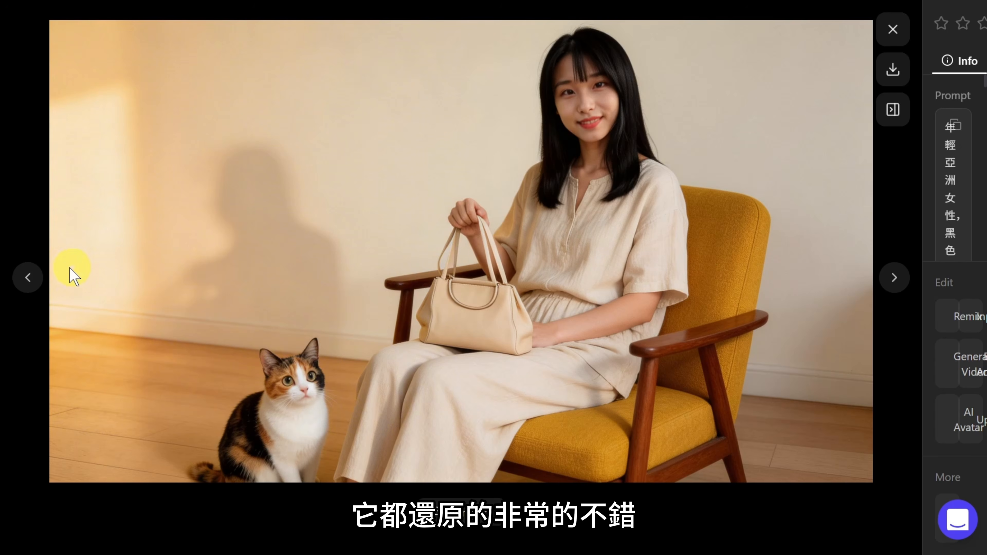
{"action": "left_click", "coordinate": [31, 282]}
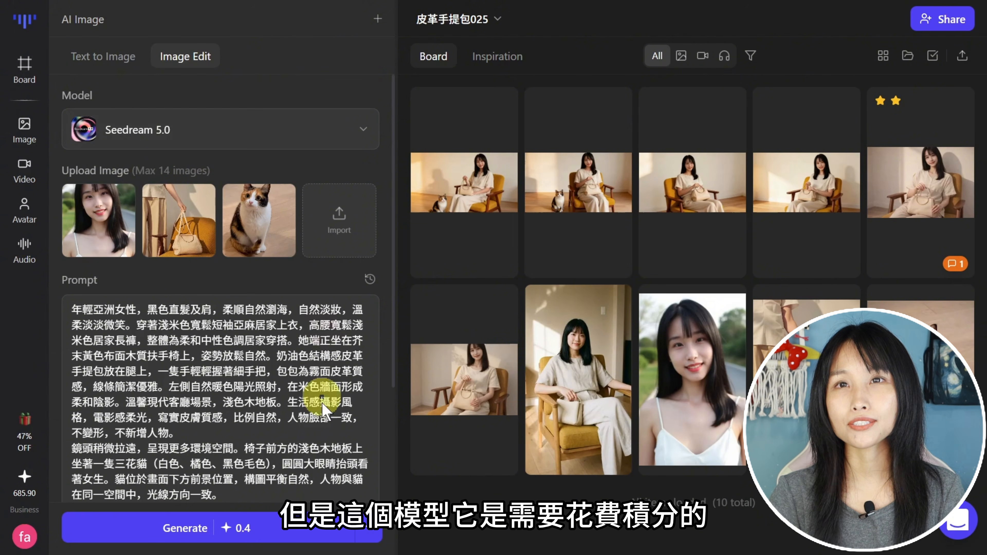
Step: Change the image editing model to Nano Banana Pro and keep generation in Unlimited mode
{"action": "left_click", "coordinate": [267, 139]}
{"action": "mouse_move", "coordinate": [271, 185]}
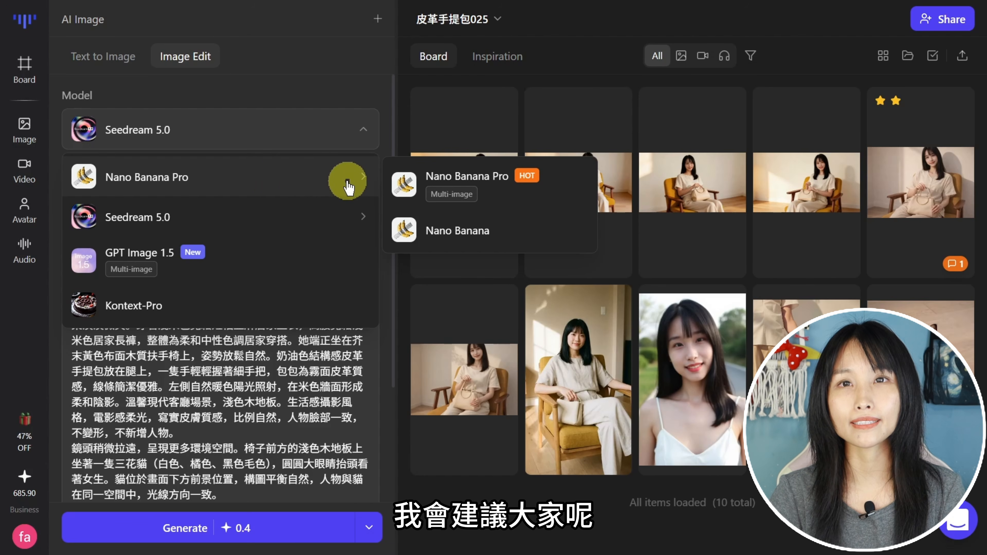
{"action": "left_click", "coordinate": [421, 186]}
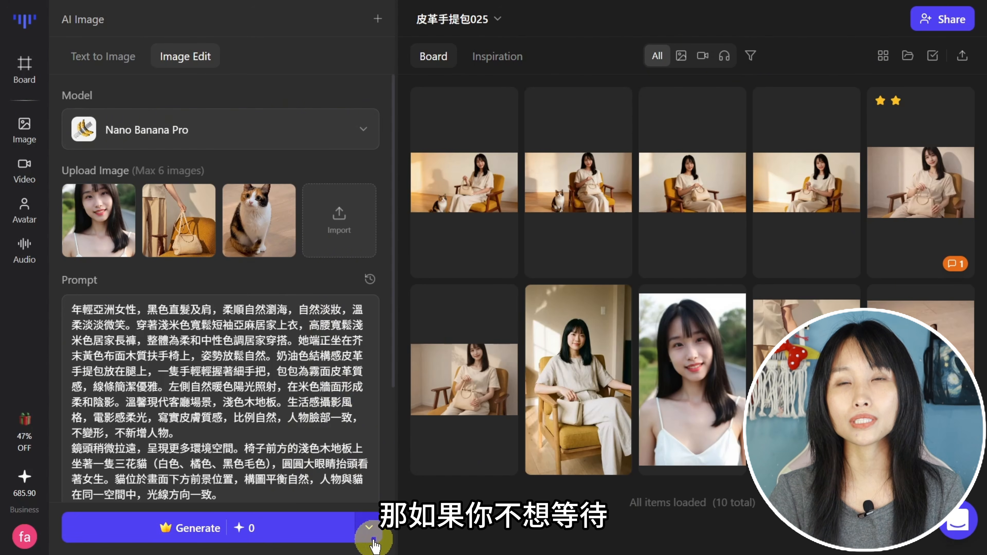
{"action": "left_click", "coordinate": [372, 539]}
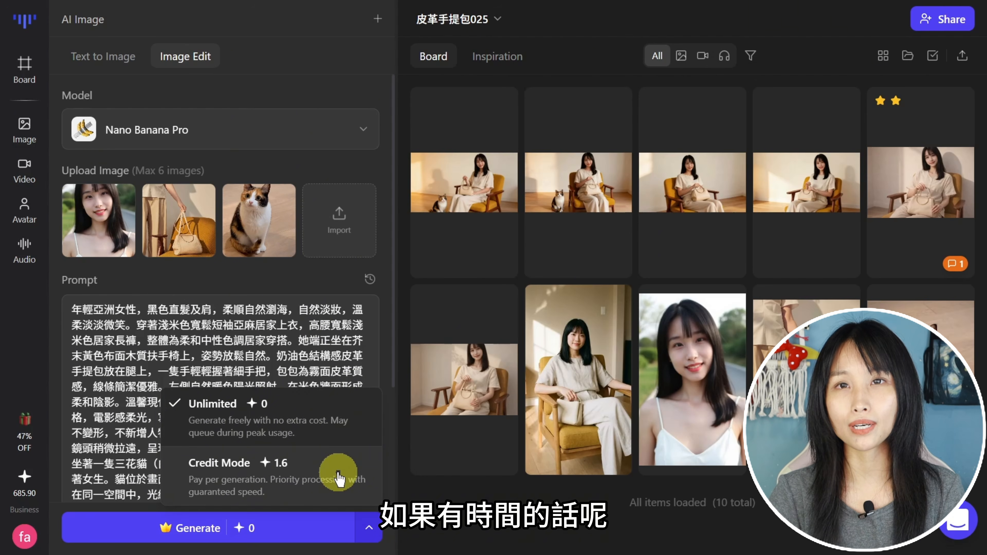
{"action": "left_click", "coordinate": [329, 417]}
Step: Set the aspect ratio to 9:16 and generate two images at 2K resolution with the cat prompt
{"action": "scroll", "coordinate": [385, 418], "scroll_direction": "down", "scroll_amount": 1}
{"action": "scroll", "coordinate": [385, 416], "scroll_direction": "down", "scroll_amount": 5}
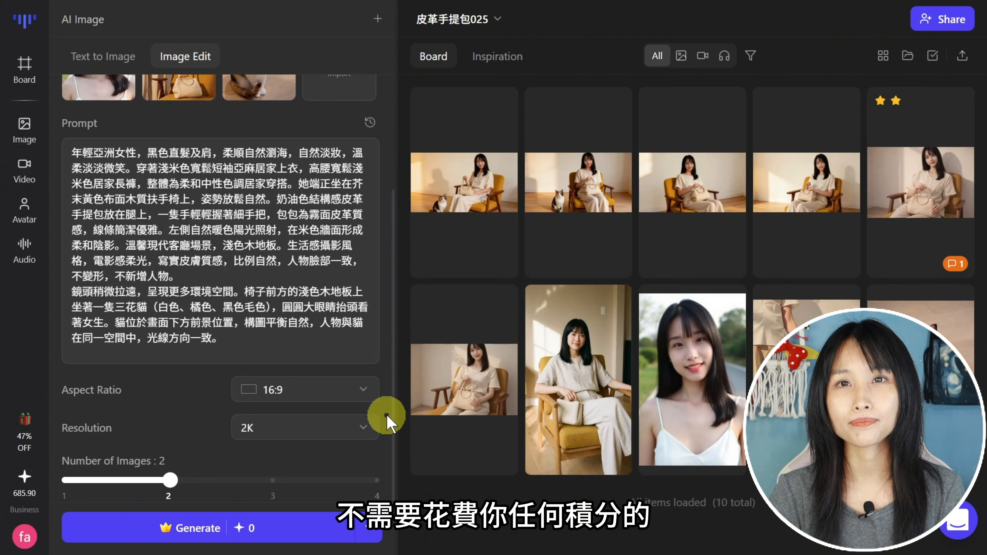
{"action": "left_click", "coordinate": [352, 390]}
{"action": "left_click", "coordinate": [309, 255]}
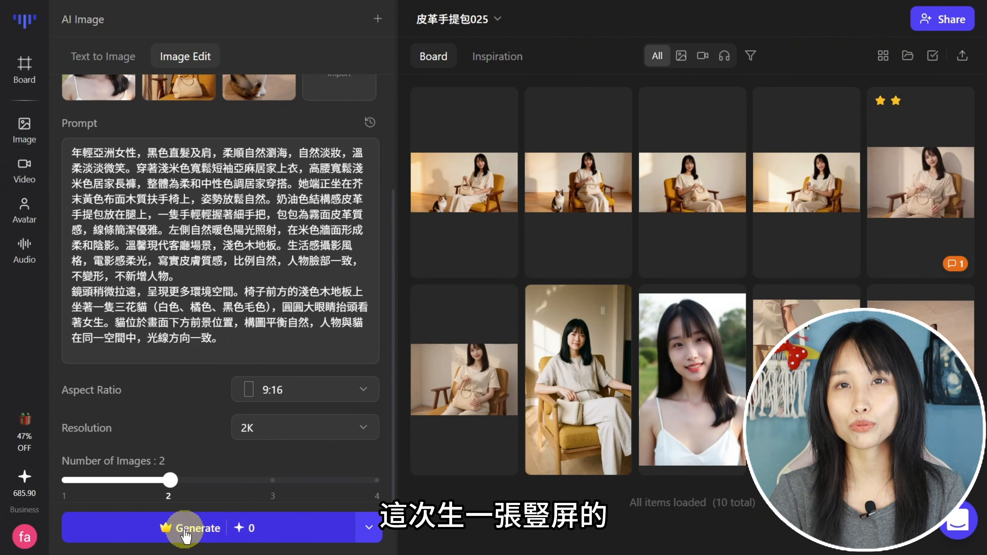
{"action": "left_click", "coordinate": [195, 528]}
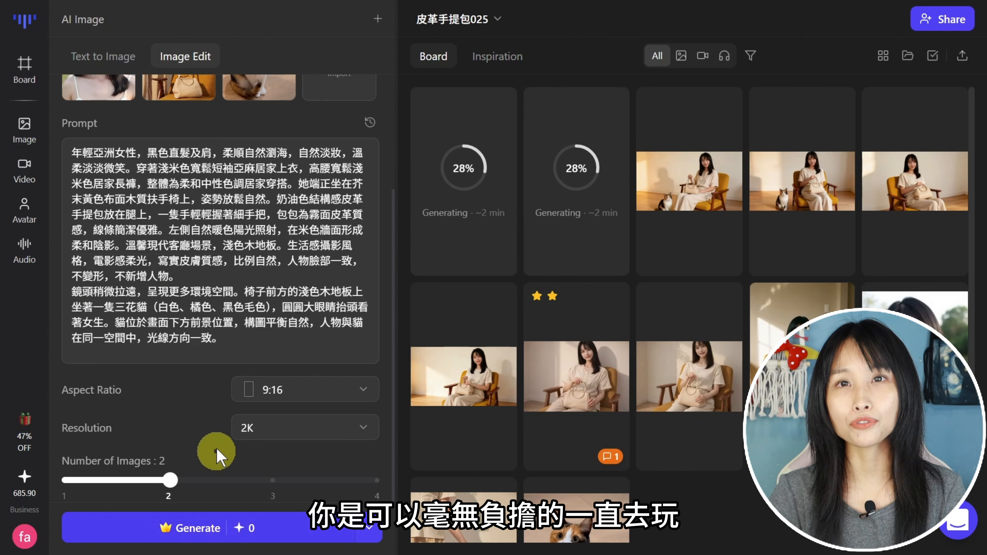
Step: Replace the prompt's cat paragraph with the 中景構圖 medium-shot text using an 85mm lens look, and generate two more 9:16 images
{"action": "left_click_drag", "start_coordinate": [232, 342], "coordinate": [69, 297]}
{"action": "type", "text": "中景構圖，上半身清晰可見，畫面居中，淺景深，85mm鏡頭感，畫面重點在人物與包包，構圖簡潔乾淨。"}
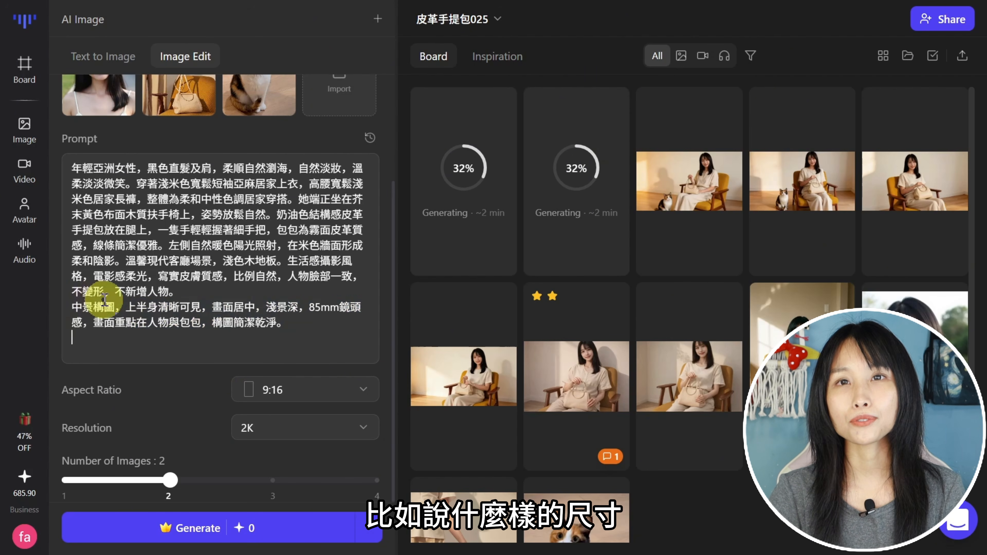
{"action": "left_click", "coordinate": [218, 526]}
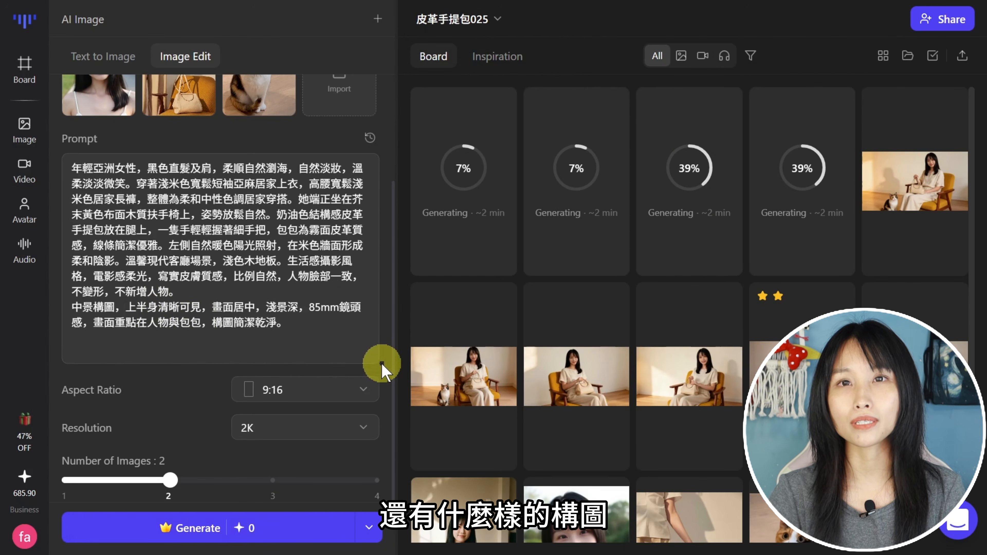
{"action": "scroll", "coordinate": [387, 319], "scroll_direction": "up", "scroll_amount": 3}
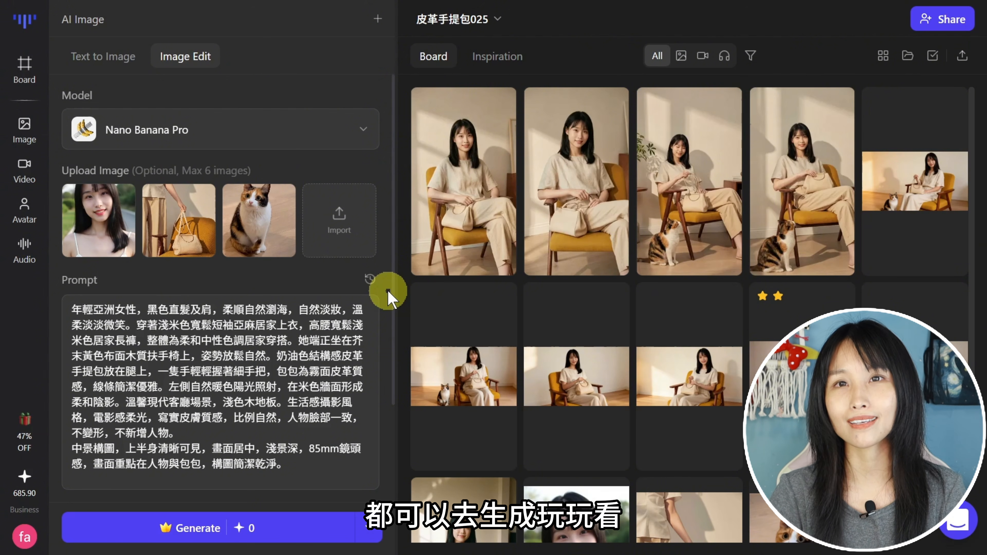
Step: Rate both vertical cat images, the first wide cat image and the first wide image without the cat three stars
{"action": "mouse_move", "coordinate": [706, 202]}
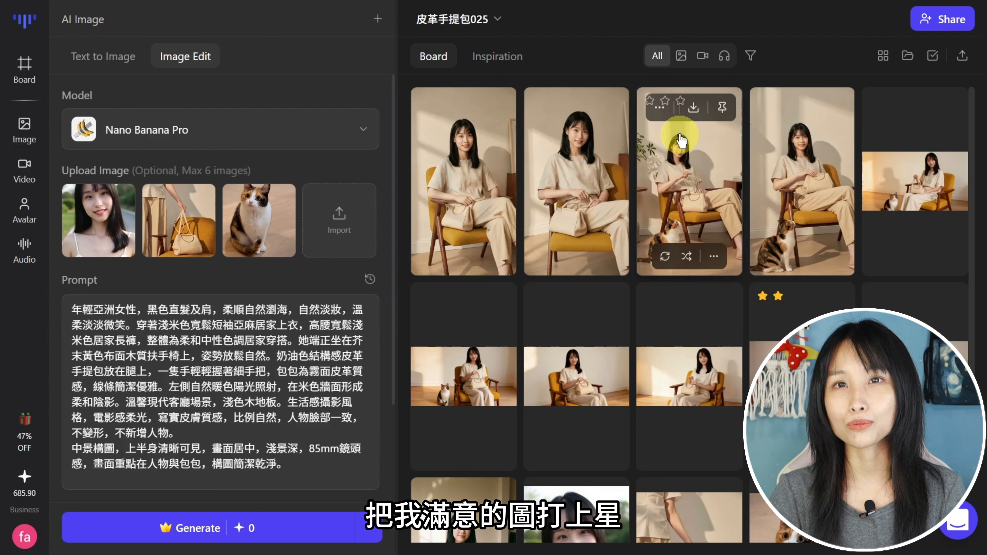
{"action": "left_click", "coordinate": [682, 102]}
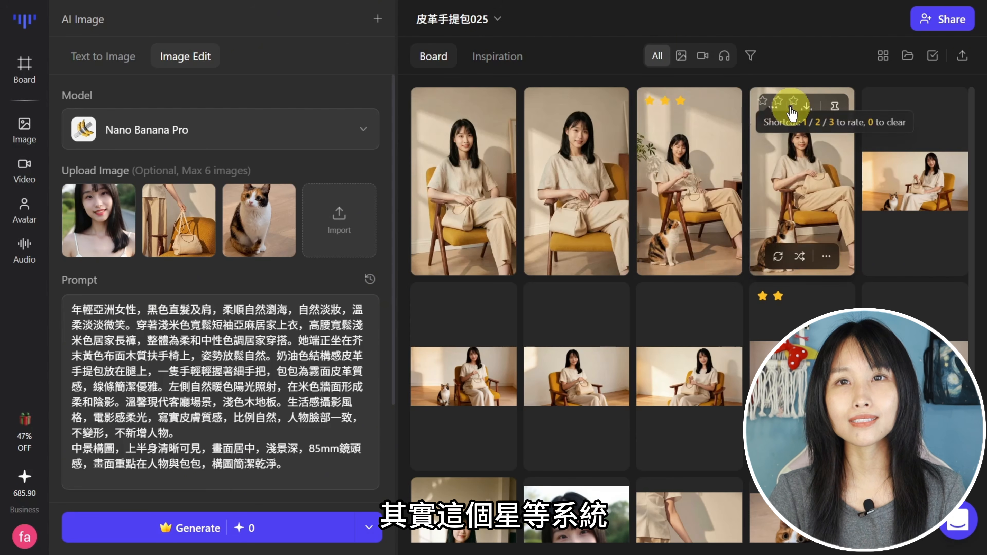
{"action": "left_click", "coordinate": [795, 102]}
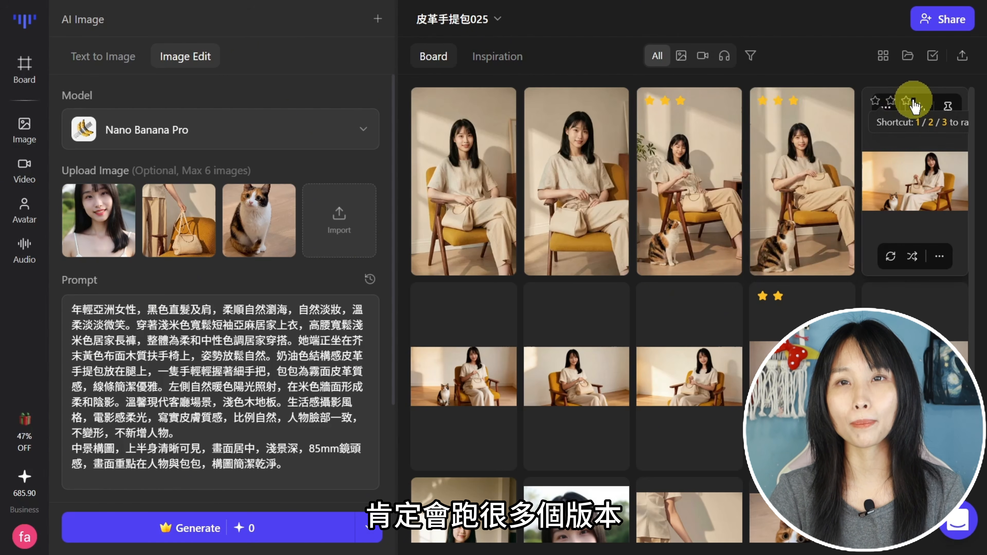
{"action": "left_click", "coordinate": [914, 104]}
{"action": "mouse_move", "coordinate": [595, 331]}
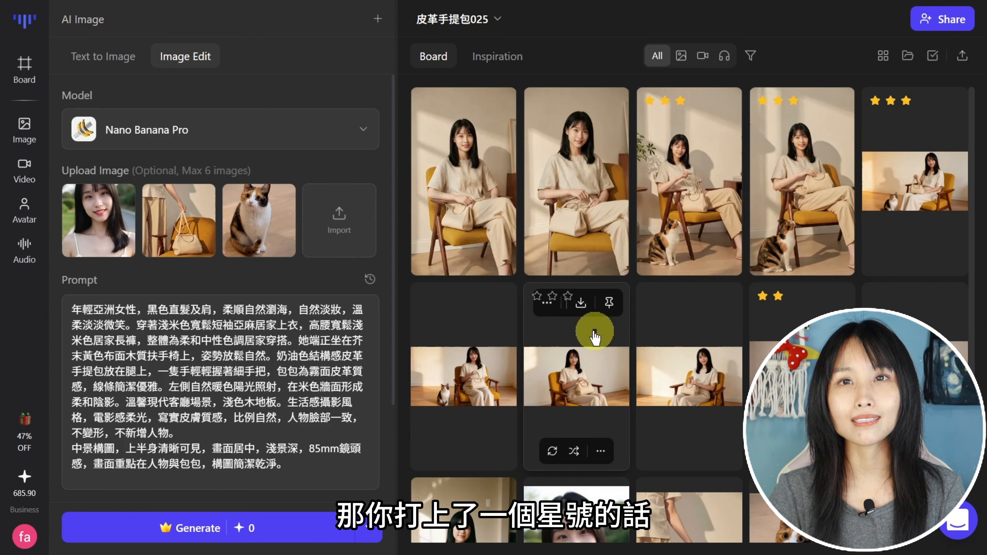
{"action": "left_click", "coordinate": [567, 297]}
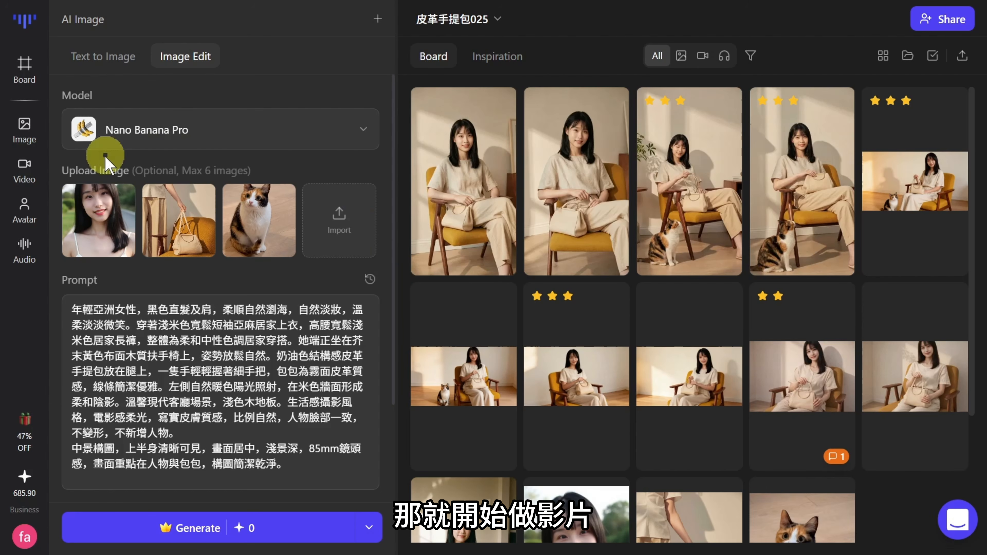
Step: Start an image-to-video creation, compare the Kling O3/V3 and Google Veo 3.1 model variants, and choose Veo 3.1
{"action": "left_click", "coordinate": [19, 177]}
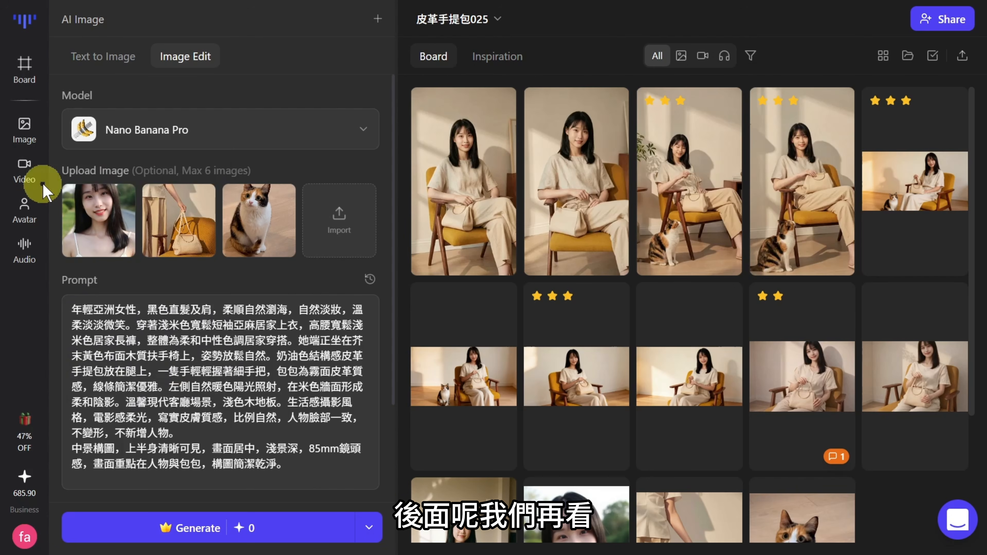
{"action": "mouse_move", "coordinate": [21, 177]}
{"action": "left_click", "coordinate": [122, 177]}
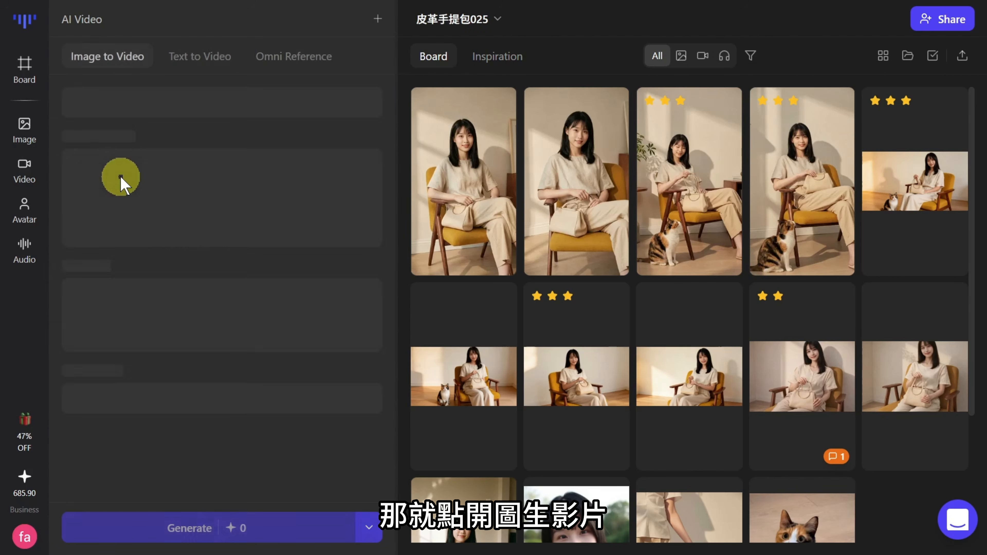
{"action": "left_click", "coordinate": [286, 128]}
{"action": "mouse_move", "coordinate": [291, 218]}
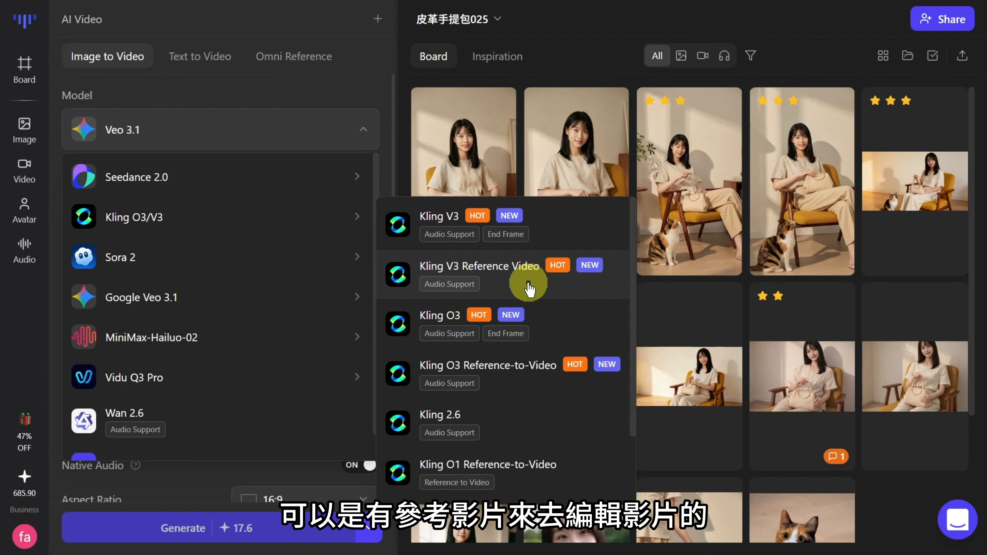
{"action": "mouse_move", "coordinate": [318, 294]}
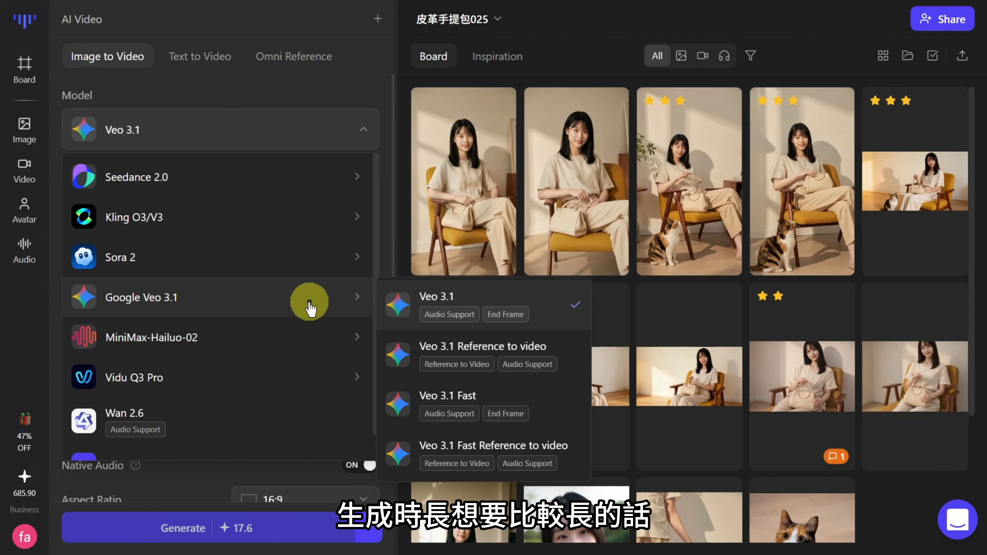
{"action": "mouse_move", "coordinate": [158, 216]}
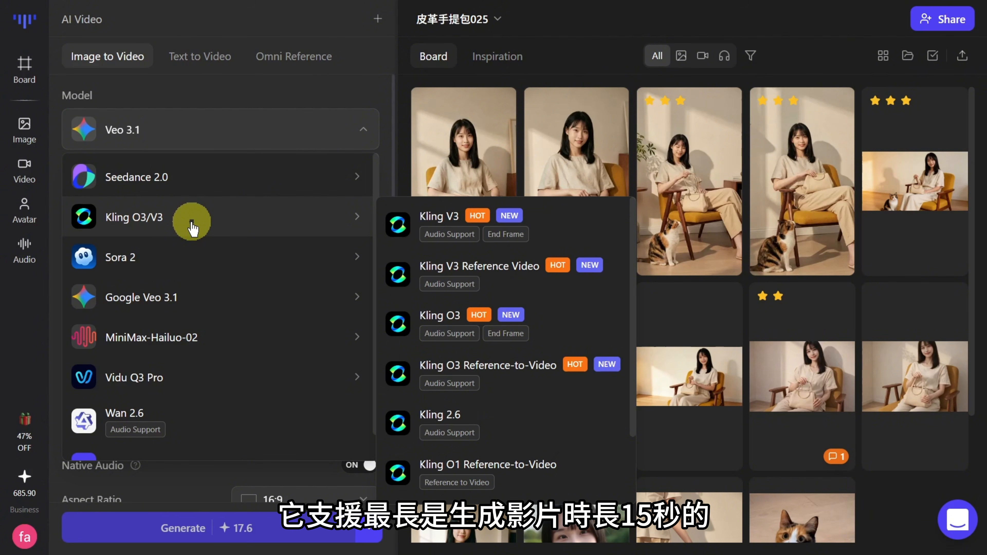
{"action": "mouse_move", "coordinate": [199, 306]}
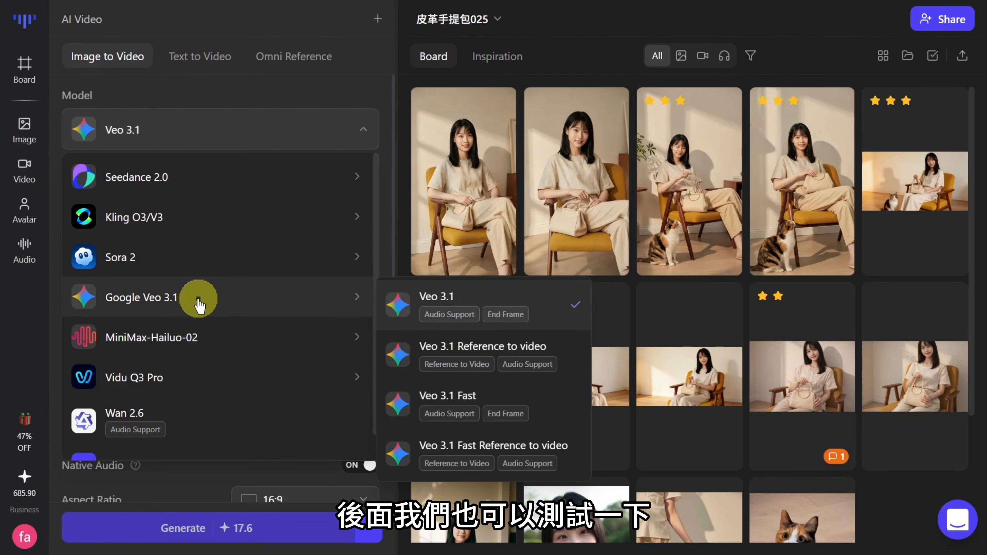
{"action": "left_click", "coordinate": [396, 302]}
Step: Assign the two three-star vertical cat images from the board as the video's first frame and end frame
{"action": "left_click", "coordinate": [160, 290]}
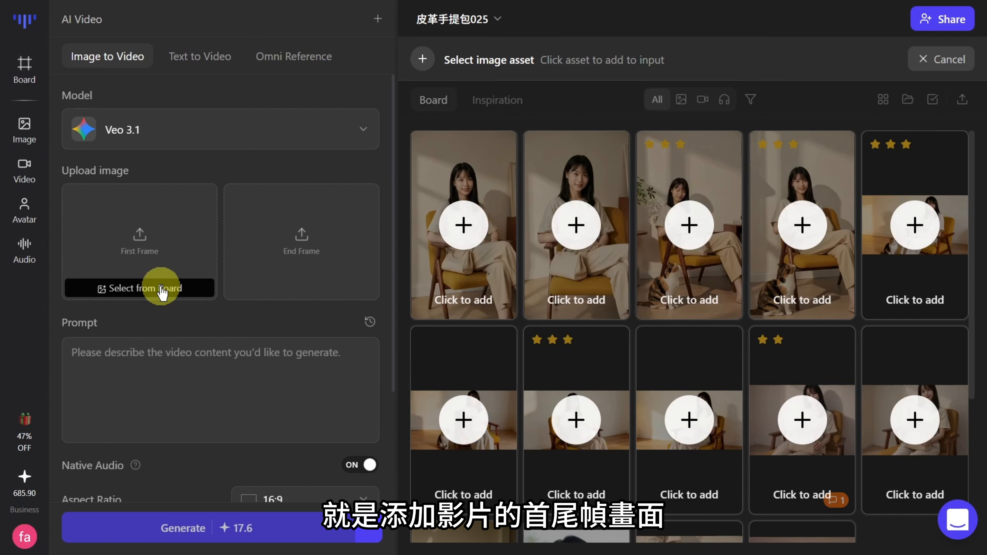
{"action": "left_click", "coordinate": [688, 226]}
{"action": "left_click", "coordinate": [324, 292]}
{"action": "left_click", "coordinate": [802, 227]}
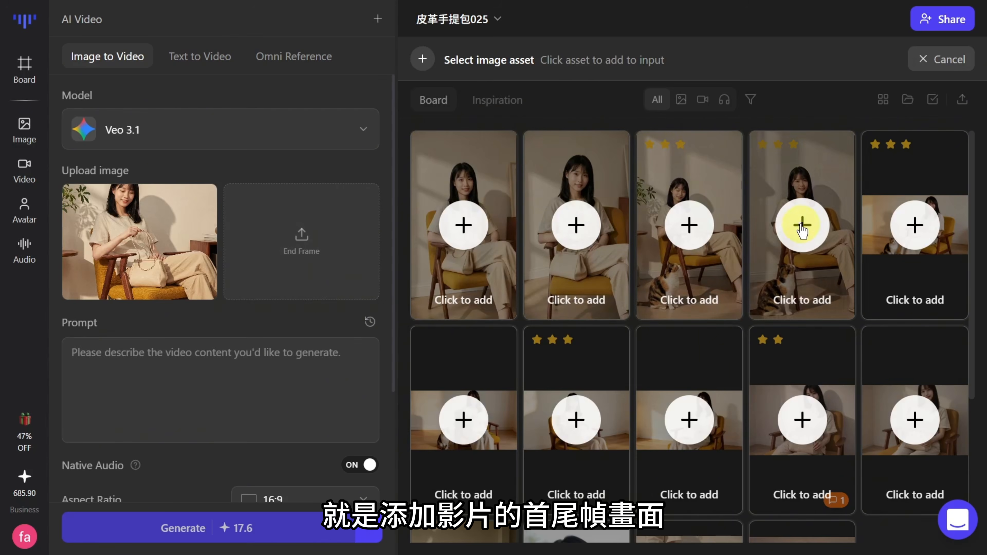
Step: Write the video prompt: start on the woman's face, tilt down shifting focus to the handbag, pull back and reveal the 三花貓 in warm natural light
{"action": "left_click", "coordinate": [242, 366]}
{"action": "type", "text": "畫面從人物中近景開始，年輕亞洲女性坐在黃色扶手椅上，奶油色手提包放在腿上。攝影機起初對焦人物臉部。 攝影機緩慢向下傾斜，同時鏡頭焦點由人物臉部轉移到包包，形成焦點轉換效果。包包逐漸成為畫面視覺中心，呈現皮革質地與弧形金屬提把細節。 人物自然低頭看向包包，手輕輕整理提把，動作柔和。鏡頭繼續微微拉遠，保持包包位於畫面中央下三分之一位置。 最後畫面下方自然出現三花貓坐在地板上，貓成為前景陪襯，但視覺焦點仍在包包上。整體為單一連續鏡頭，無剪接，穩定運鏡。 暖色自然光，寫實廣告風格，質感清晰。"}
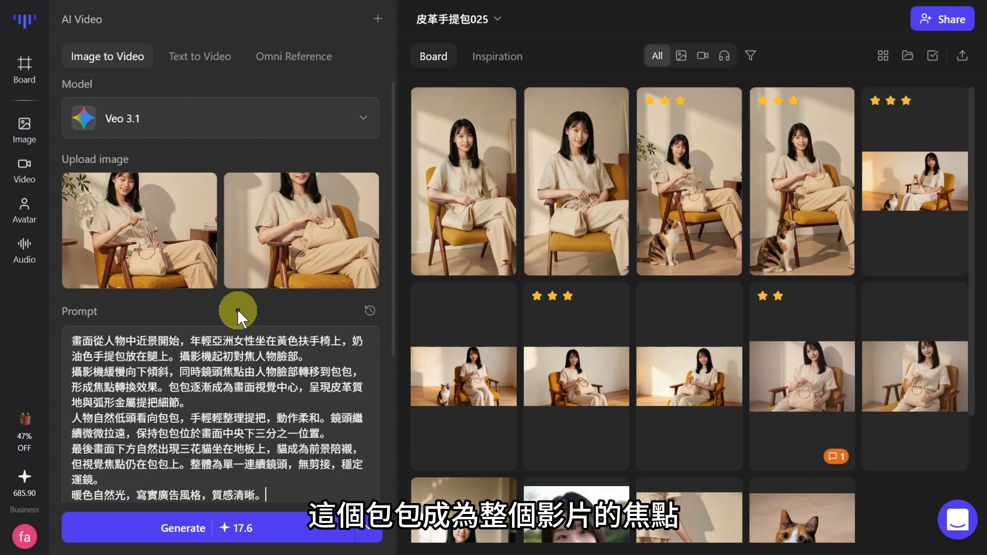
{"action": "mouse_move", "coordinate": [155, 260]}
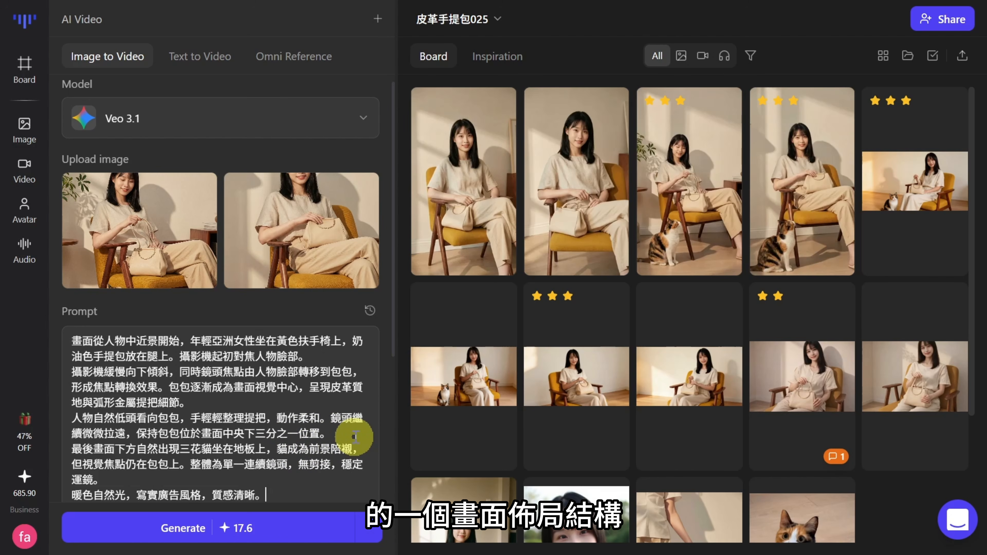
{"action": "scroll", "coordinate": [386, 438], "scroll_direction": "down", "scroll_amount": 5}
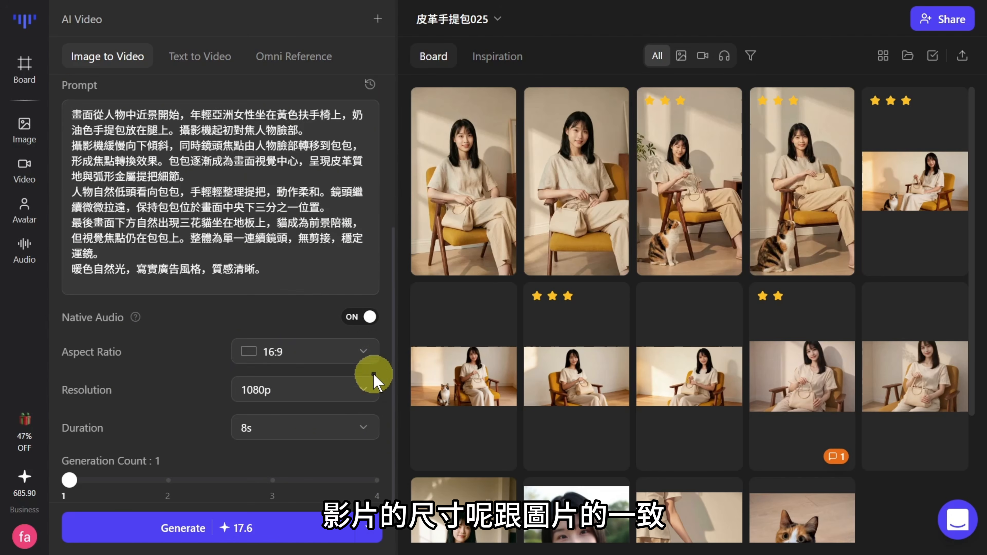
Step: Set the video to 9:16, 1080p and 8s with a generation count of 2, and generate it
{"action": "left_click", "coordinate": [353, 352]}
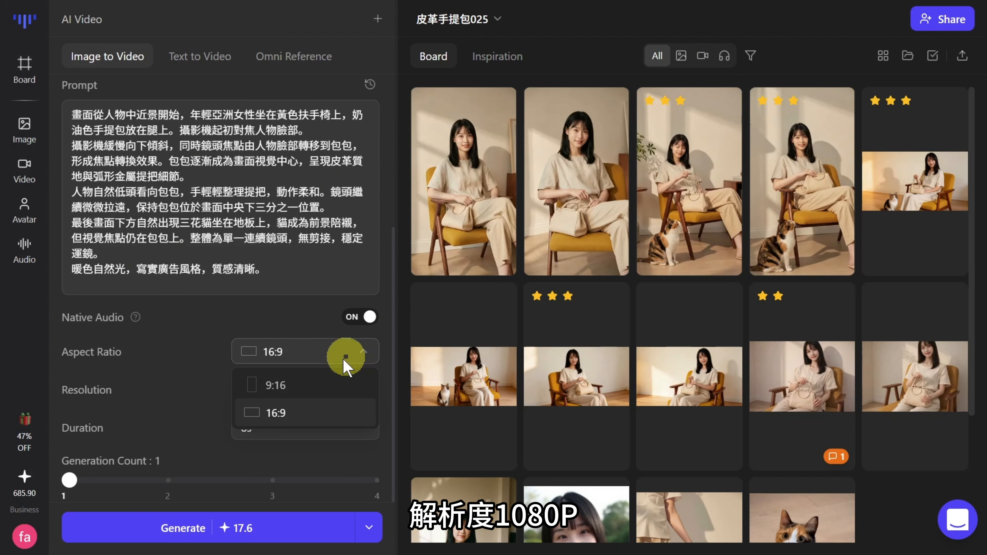
{"action": "left_click", "coordinate": [334, 384]}
{"action": "left_click", "coordinate": [338, 391]}
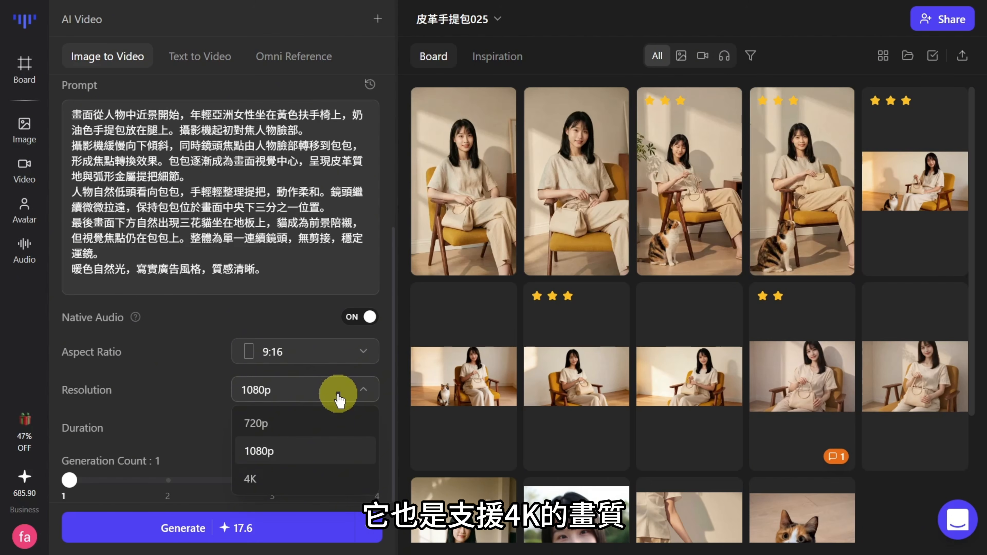
{"action": "left_click", "coordinate": [340, 463]}
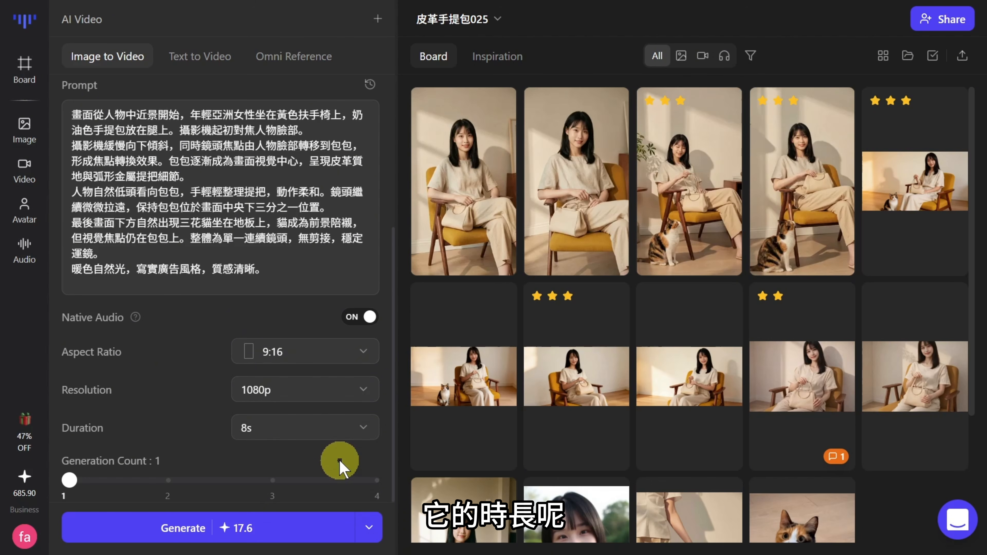
{"action": "left_click", "coordinate": [346, 429]}
{"action": "left_click", "coordinate": [348, 429]}
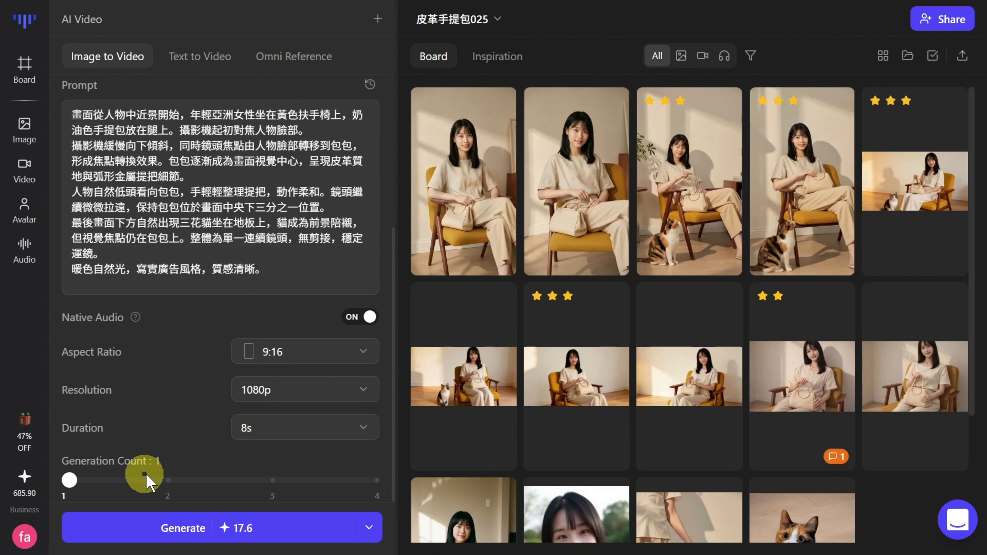
{"action": "left_click", "coordinate": [169, 483]}
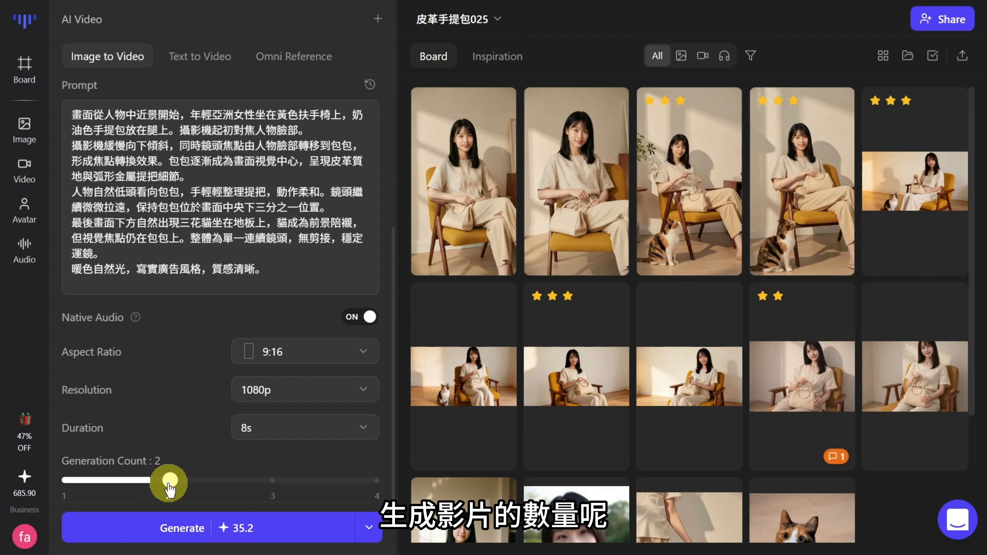
{"action": "left_click", "coordinate": [196, 531]}
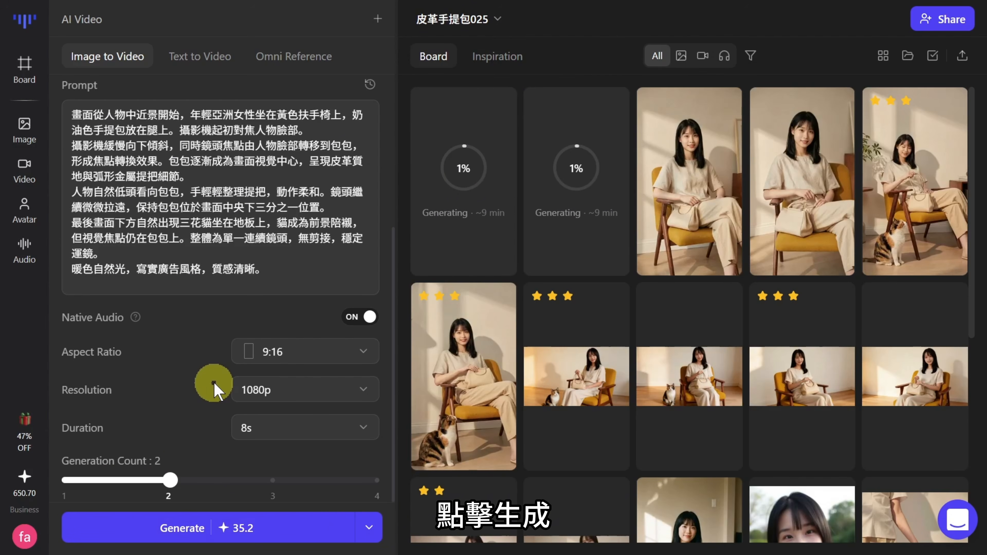
Step: Switch the image-to-video model from Veo 3.1 to Kling V3
{"action": "scroll", "coordinate": [213, 386], "scroll_direction": "up", "scroll_amount": 5}
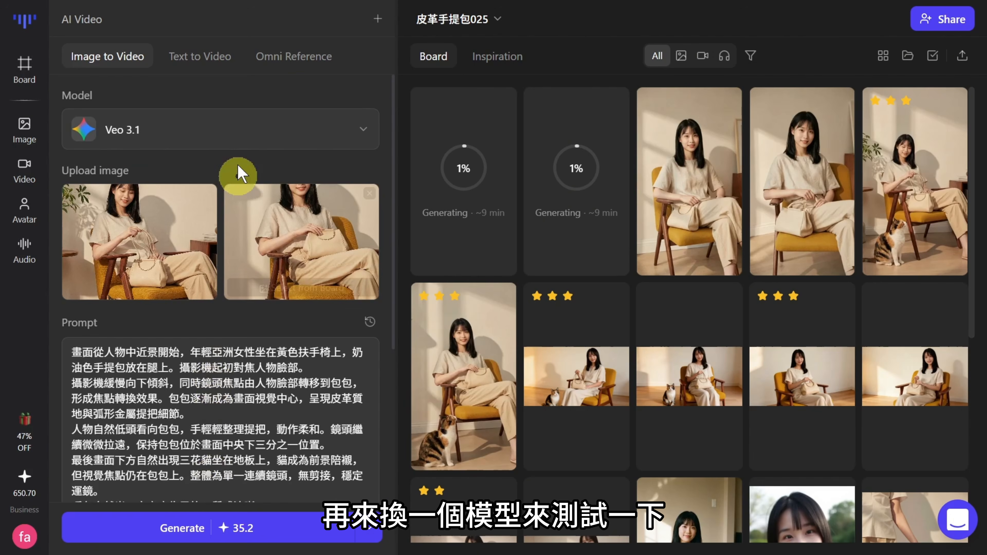
{"action": "left_click", "coordinate": [241, 133]}
{"action": "mouse_move", "coordinate": [236, 205]}
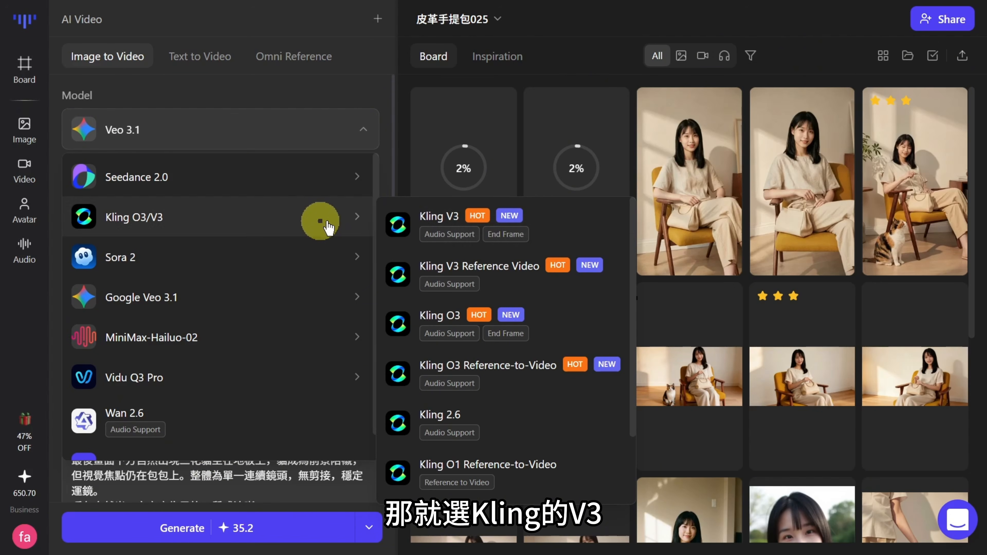
{"action": "left_click", "coordinate": [404, 229]}
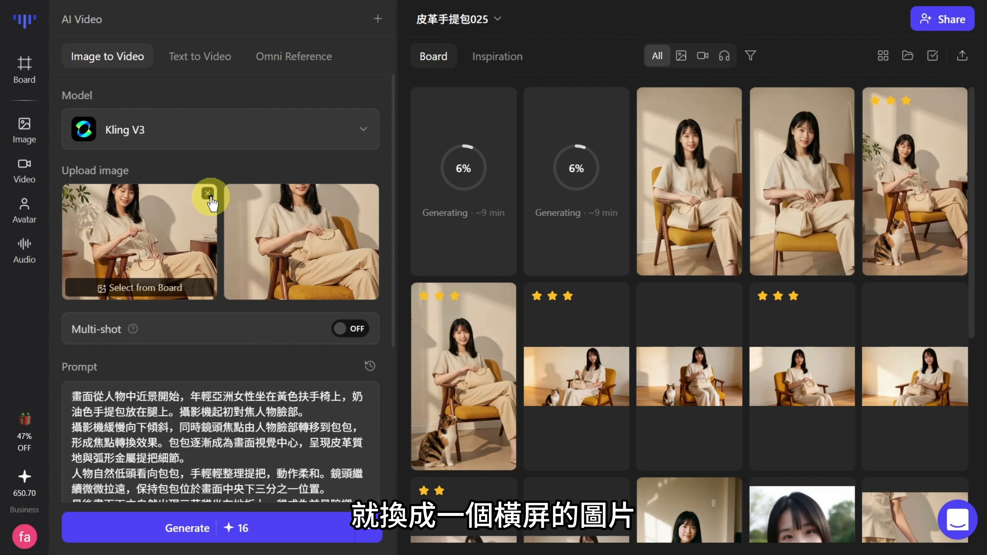
Step: Replace the first frame with the three-star wide image without the cat and the end frame with the three-star wide cat image
{"action": "left_click", "coordinate": [210, 196]}
{"action": "left_click", "coordinate": [371, 196]}
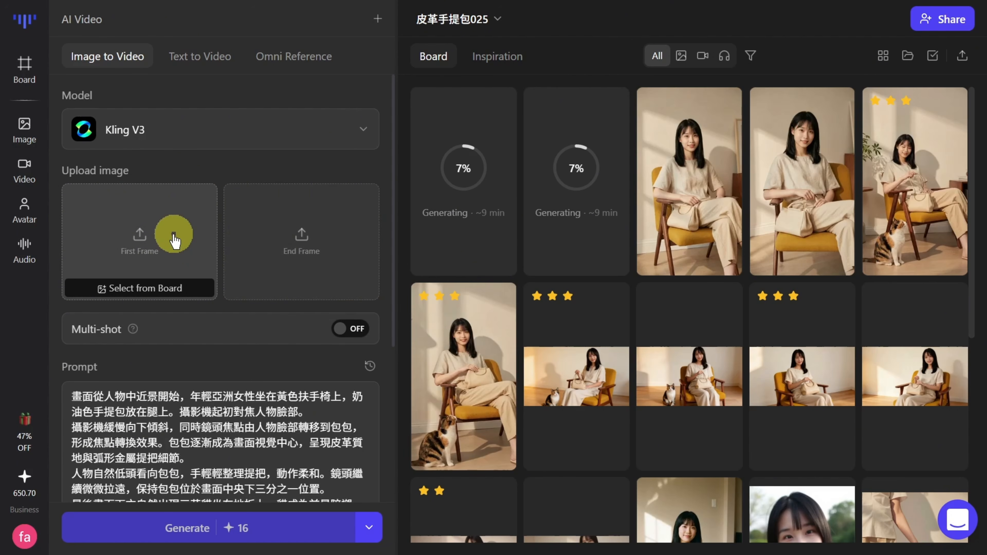
{"action": "left_click", "coordinate": [171, 288]}
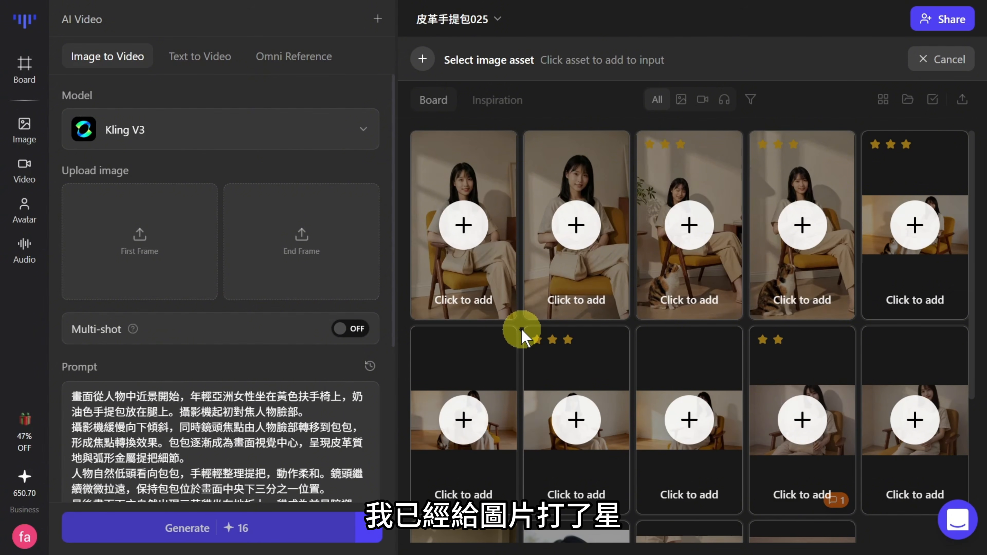
{"action": "left_click", "coordinate": [578, 428]}
{"action": "left_click", "coordinate": [318, 288]}
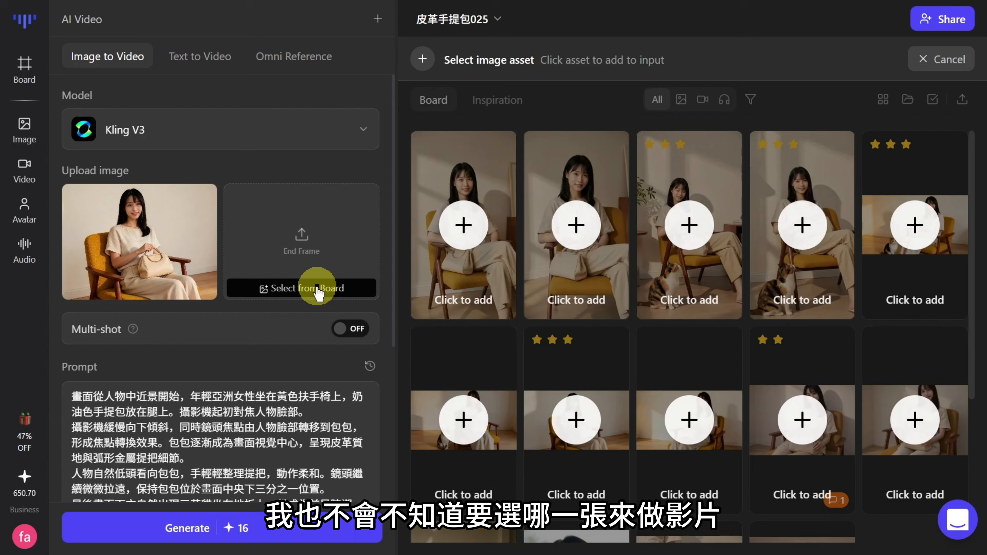
{"action": "left_click", "coordinate": [917, 227]}
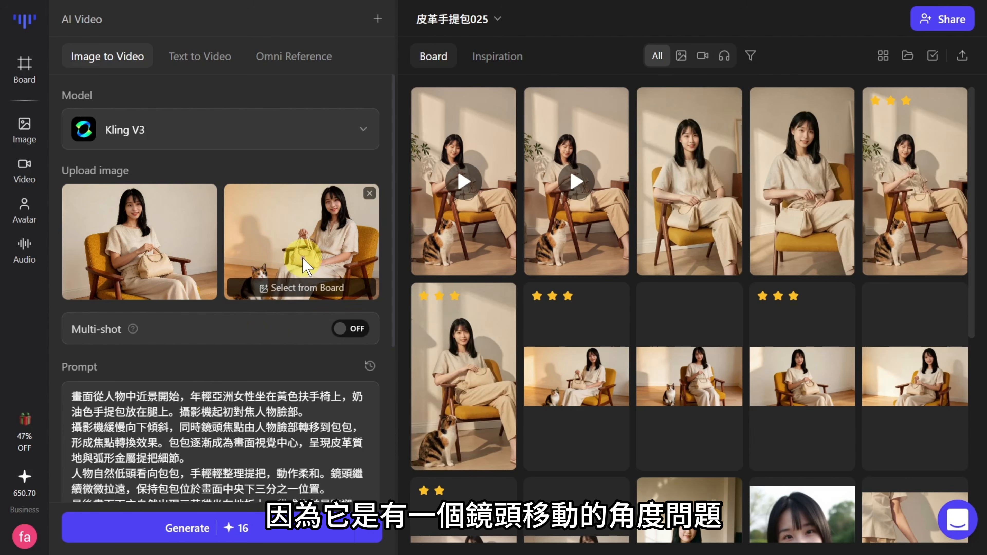
Step: Replace the prompt with a medium shot pushing in on the handbag, sliding right and pulling back to reveal the 三花貓, and open the duration options
{"action": "triple_click", "coordinate": [240, 426]}
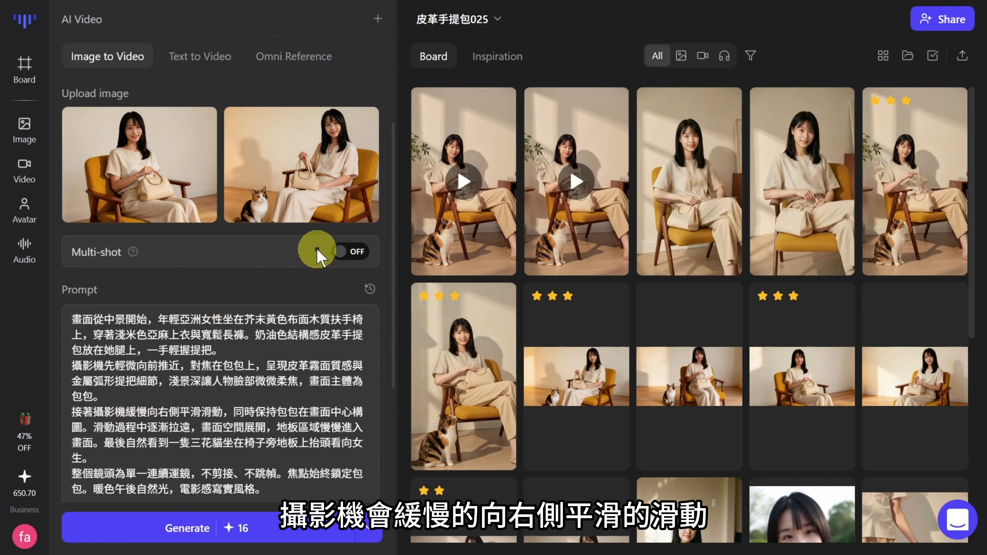
{"action": "mouse_move", "coordinate": [334, 175]}
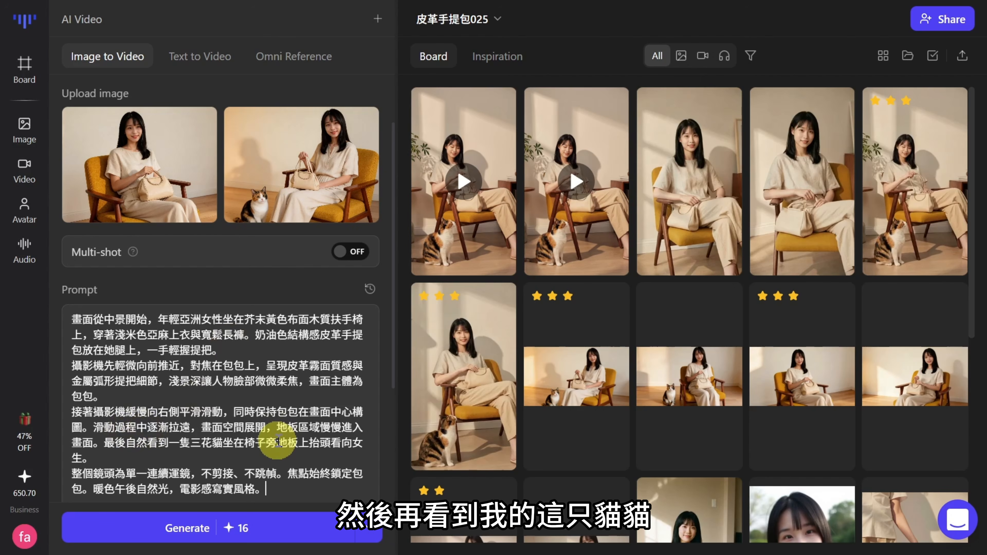
{"action": "scroll", "coordinate": [386, 441], "scroll_direction": "down", "scroll_amount": 5}
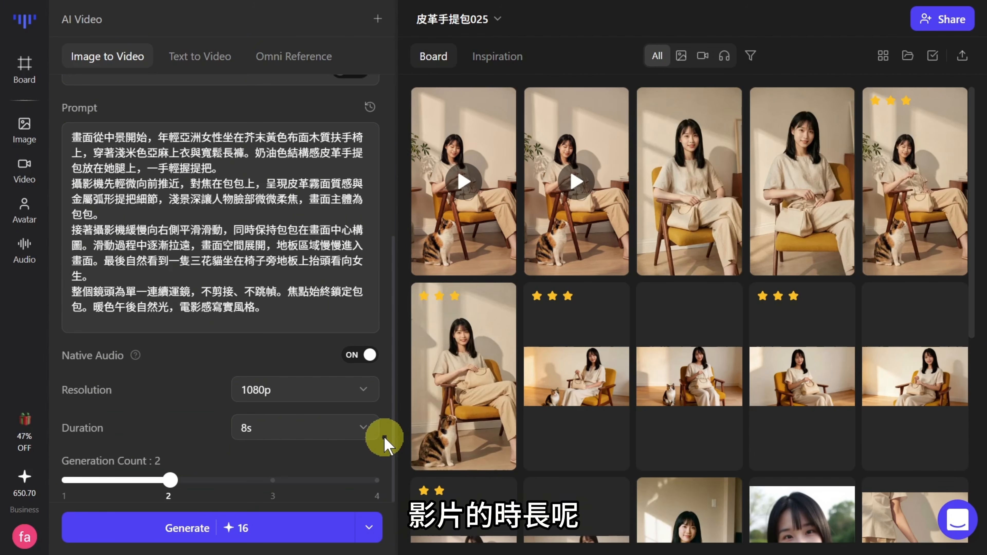
{"action": "left_click", "coordinate": [247, 433]}
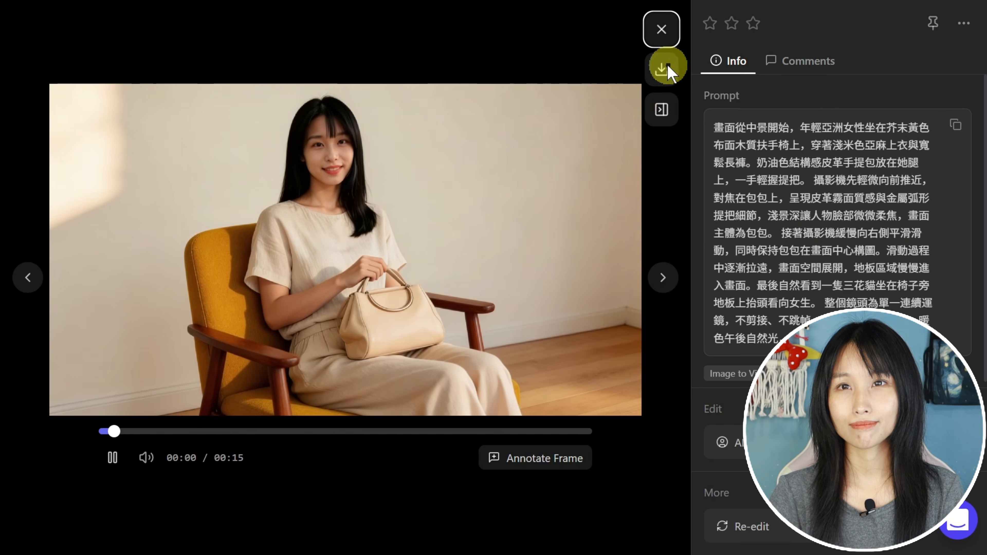
Step: Close the wide video's preview and play the first vertical cat video on the board
{"action": "left_click", "coordinate": [661, 29]}
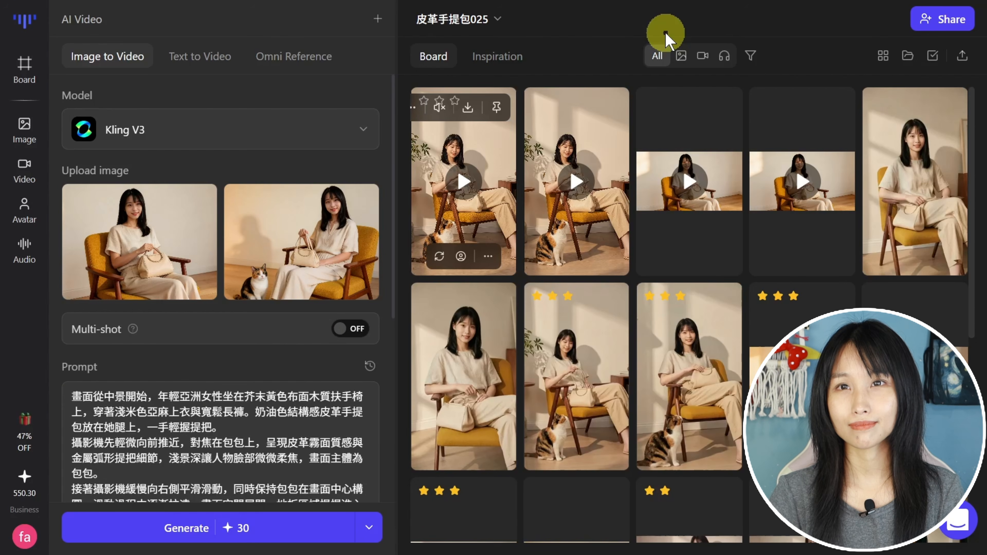
{"action": "left_click", "coordinate": [468, 178]}
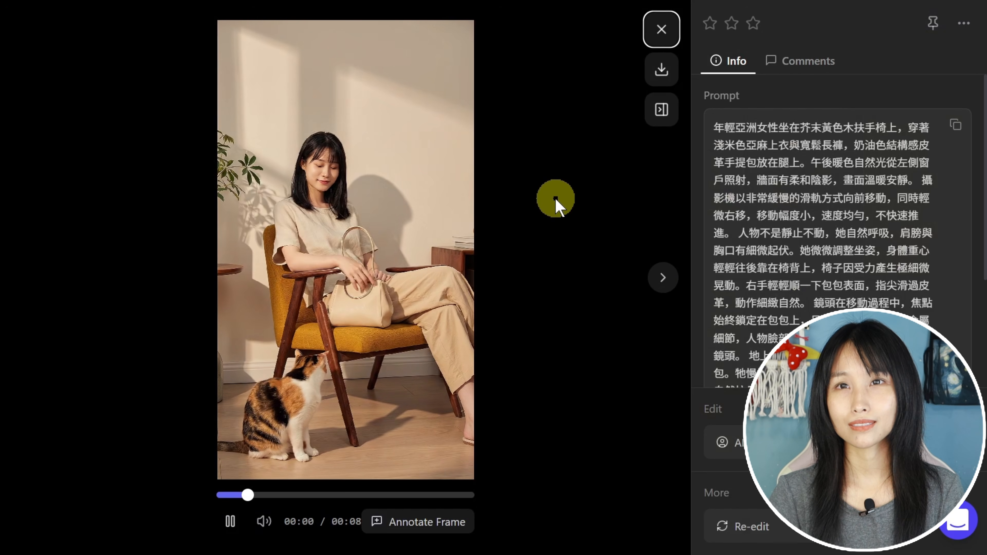
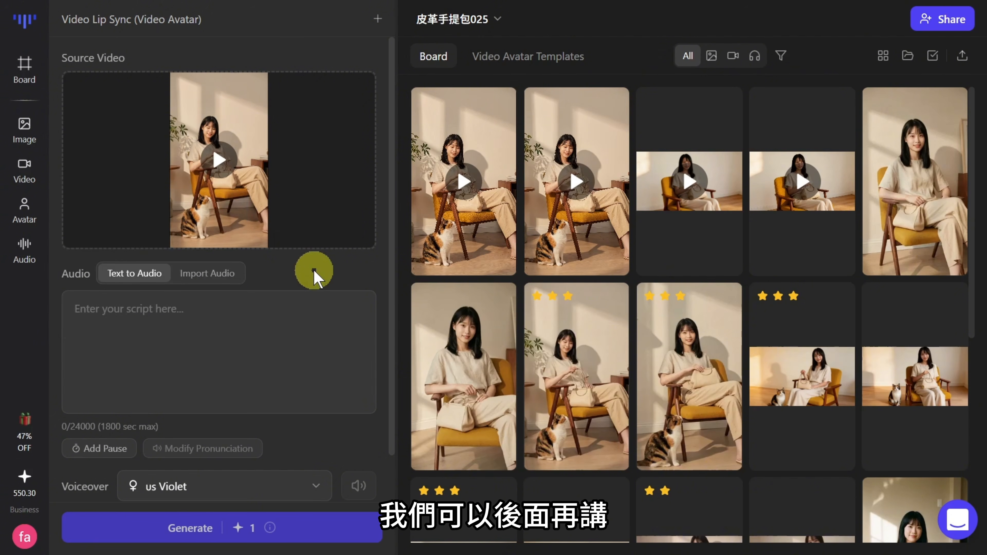
Step: Look through the supported languages of the public voices for the lip-sync voiceover, and close the voice library
{"action": "mouse_move", "coordinate": [164, 225]}
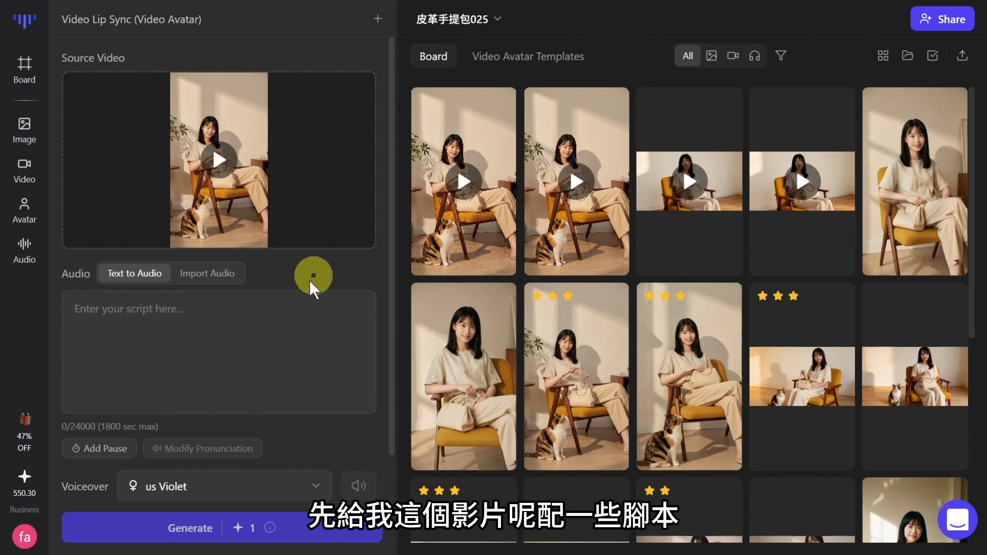
{"action": "left_click", "coordinate": [264, 337]}
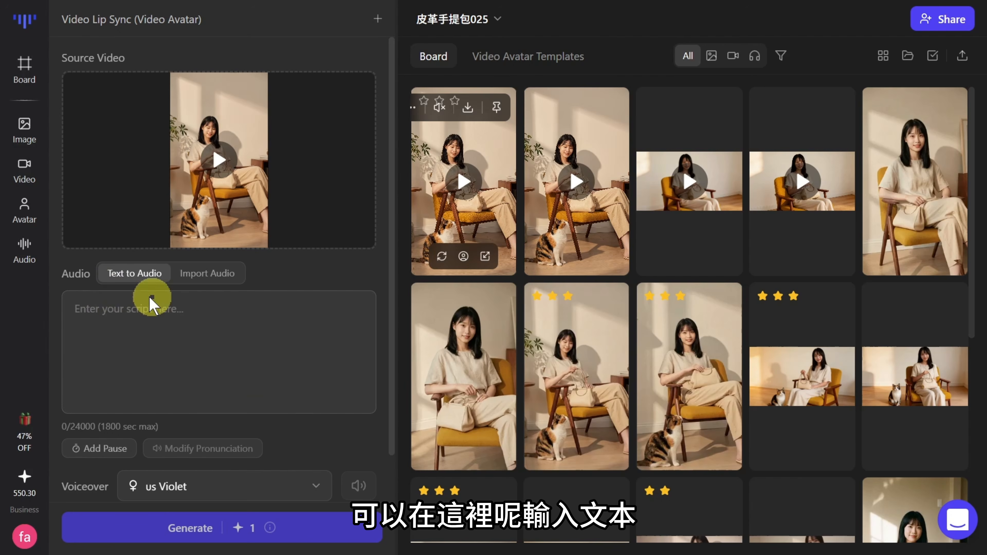
{"action": "left_click", "coordinate": [256, 482]}
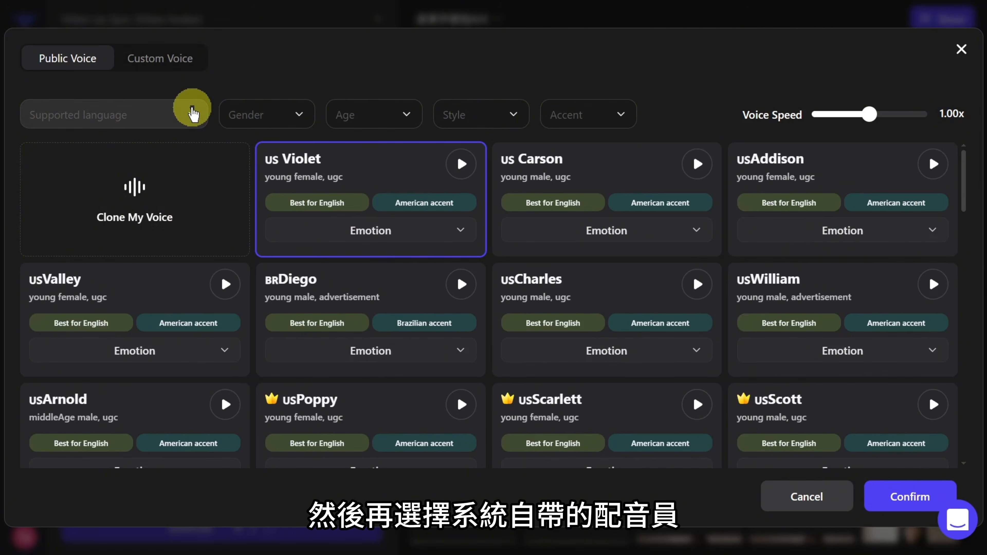
{"action": "left_click", "coordinate": [191, 112]}
{"action": "scroll", "coordinate": [165, 181], "scroll_direction": "down", "scroll_amount": 5}
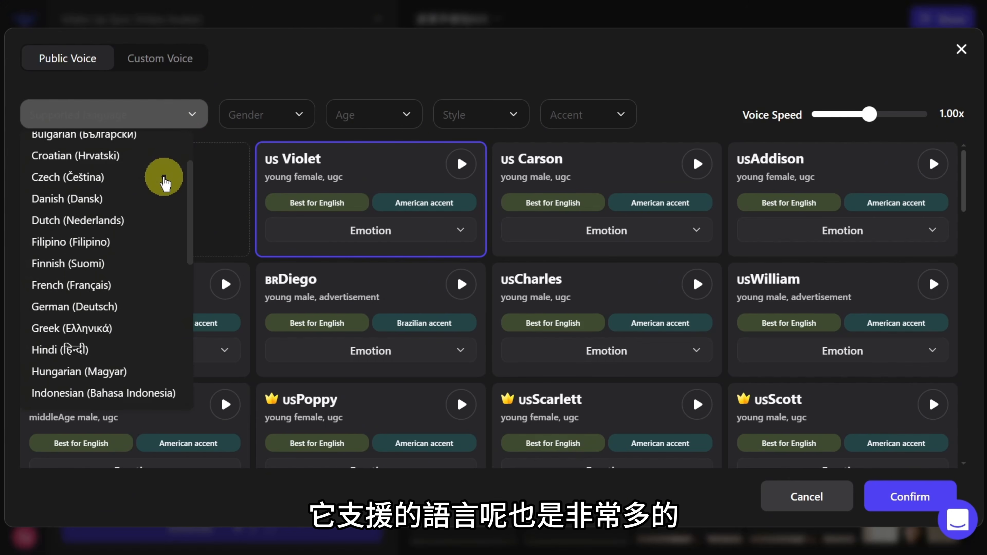
{"action": "scroll", "coordinate": [165, 181], "scroll_direction": "down", "scroll_amount": 4}
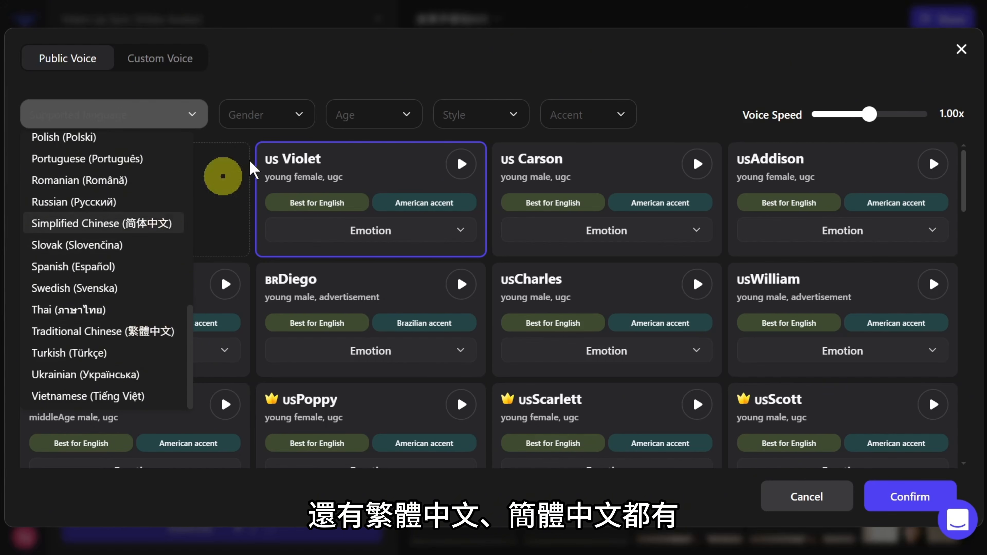
{"action": "left_click", "coordinate": [962, 49]}
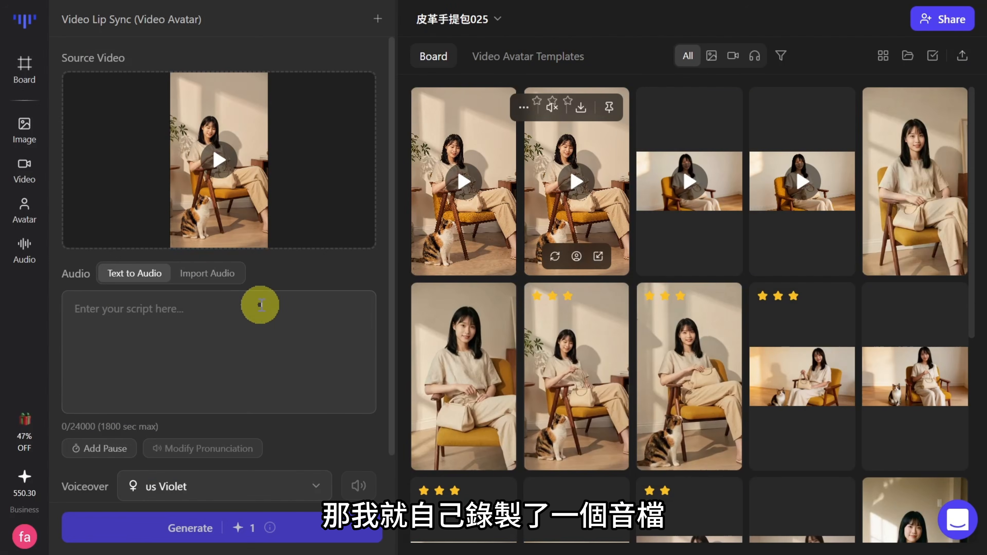
Step: Import audio.MP3 as the lip-sync audio for the vertical cat video, listen to it, and generate the lip-synced video
{"action": "left_click", "coordinate": [215, 274]}
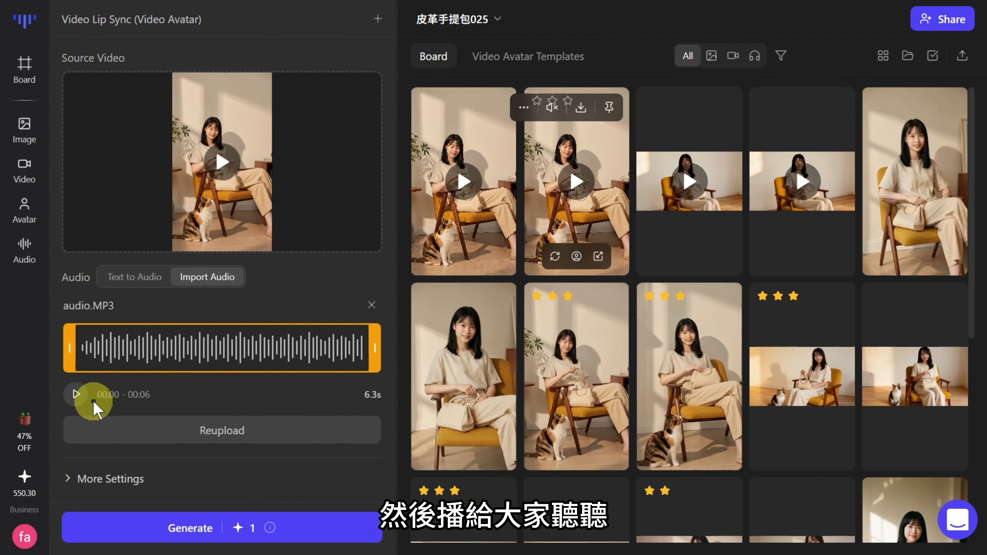
{"action": "left_click", "coordinate": [76, 395]}
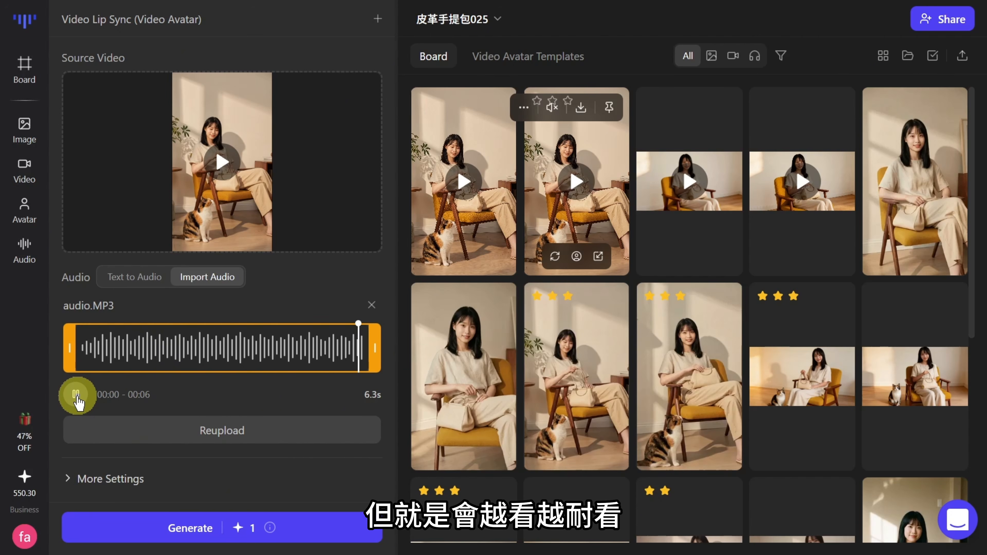
{"action": "left_click", "coordinate": [187, 522]}
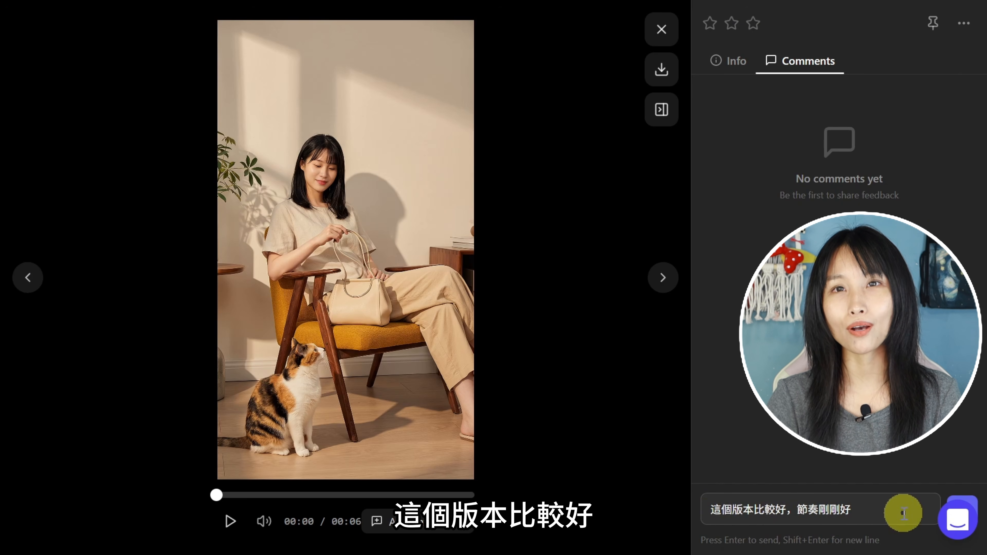
Step: Post the comment 這個版本比較好，節奏剛剛好 on the lip-synced vertical video and close its preview
{"action": "left_click", "coordinate": [963, 503]}
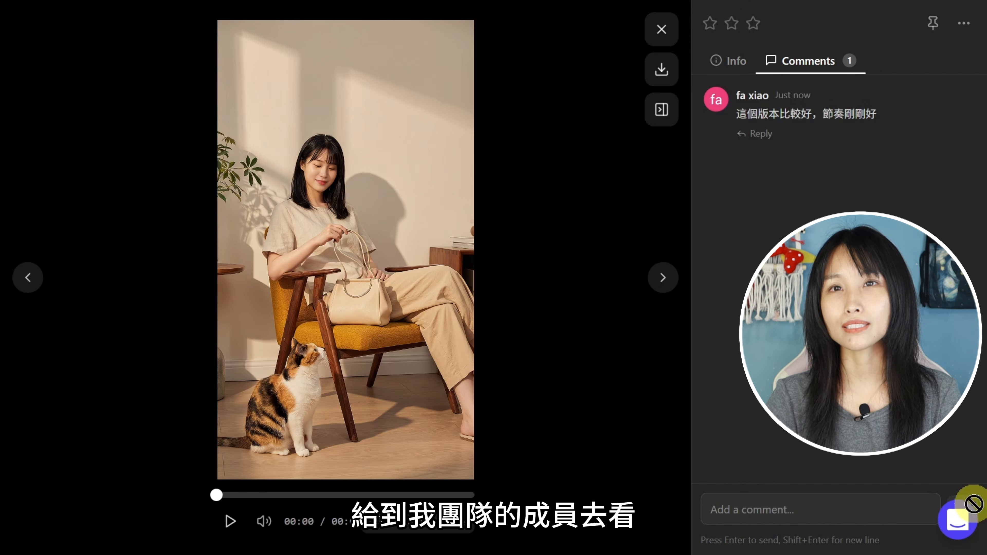
{"action": "left_click", "coordinate": [661, 29]}
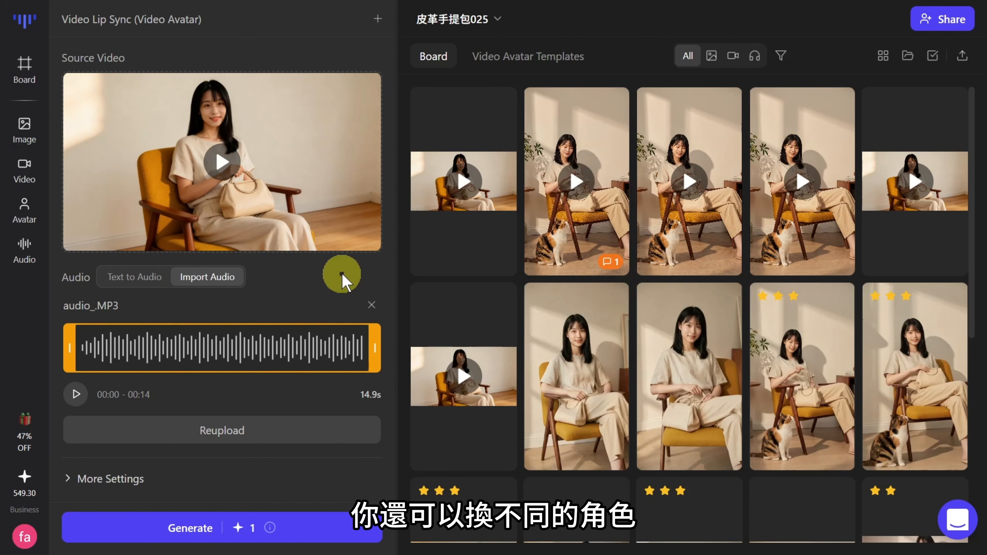
Step: Open the Product Avatar tool and browse its avatar templates for different product categories
{"action": "mouse_move", "coordinate": [35, 221]}
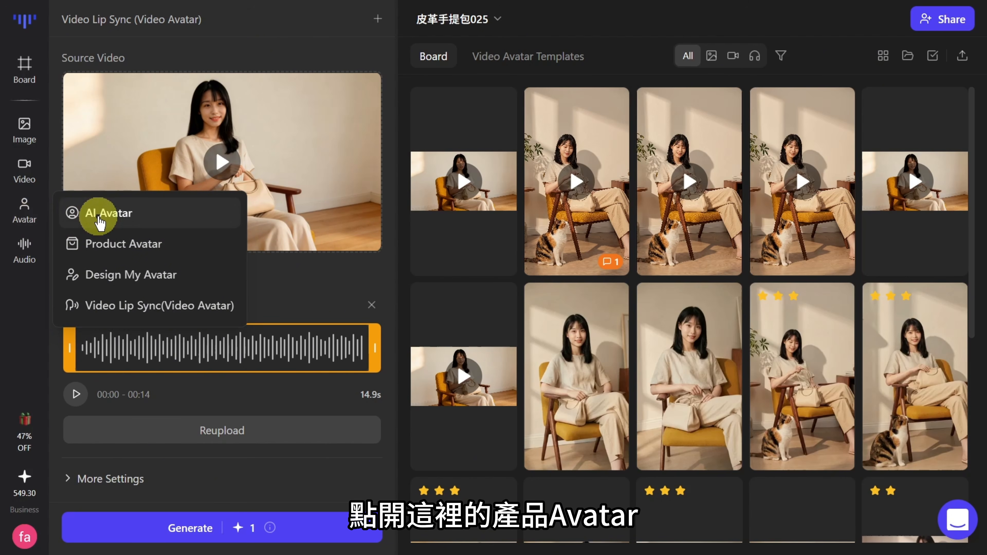
{"action": "left_click", "coordinate": [176, 245]}
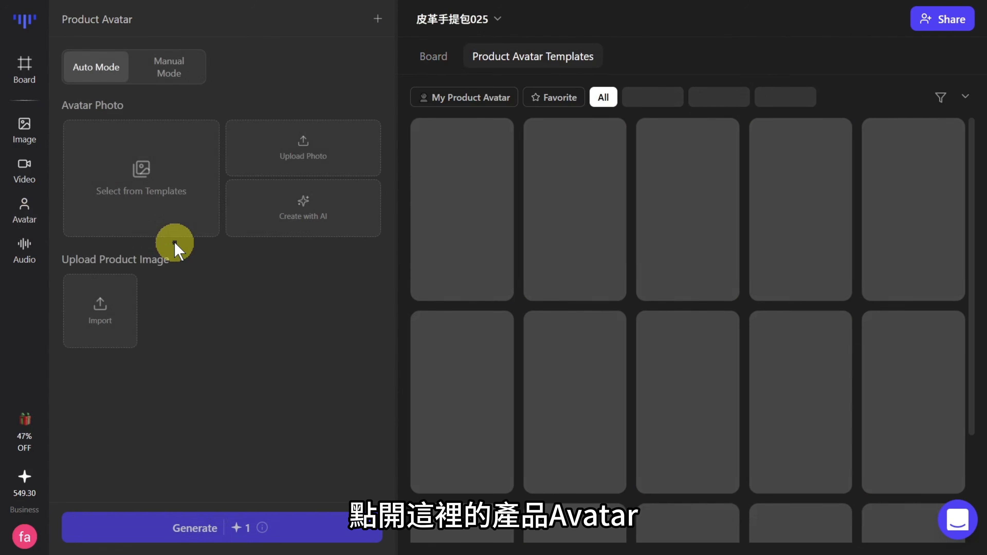
{"action": "scroll", "coordinate": [863, 296], "scroll_direction": "down", "scroll_amount": 5}
{"action": "scroll", "coordinate": [864, 295], "scroll_direction": "down", "scroll_amount": 10}
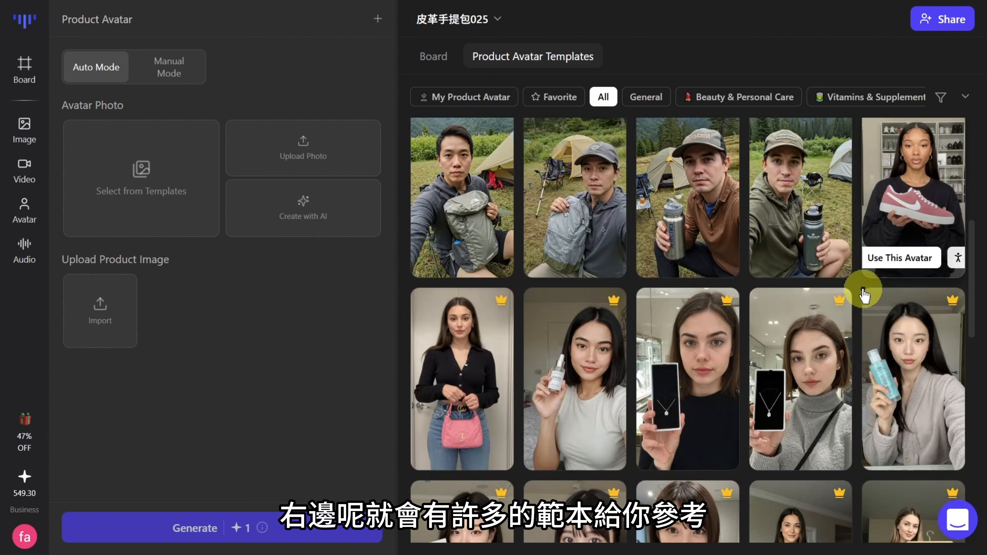
{"action": "scroll", "coordinate": [864, 295], "scroll_direction": "down", "scroll_amount": 7}
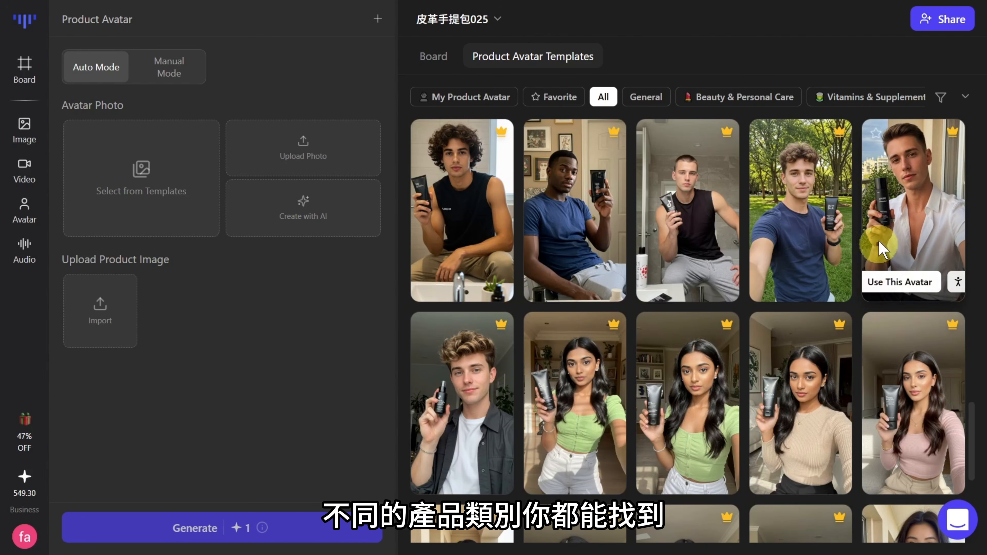
Step: Browse the product avatar templates by category, looking at Food, Drinkware, Pets and Kitchen Accessories
{"action": "left_click", "coordinate": [966, 98]}
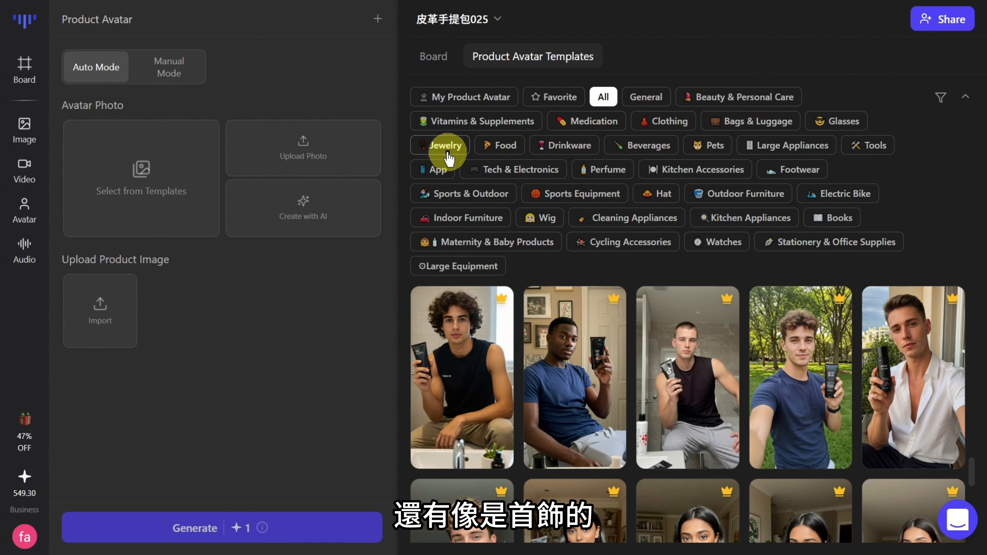
{"action": "left_click", "coordinate": [489, 148]}
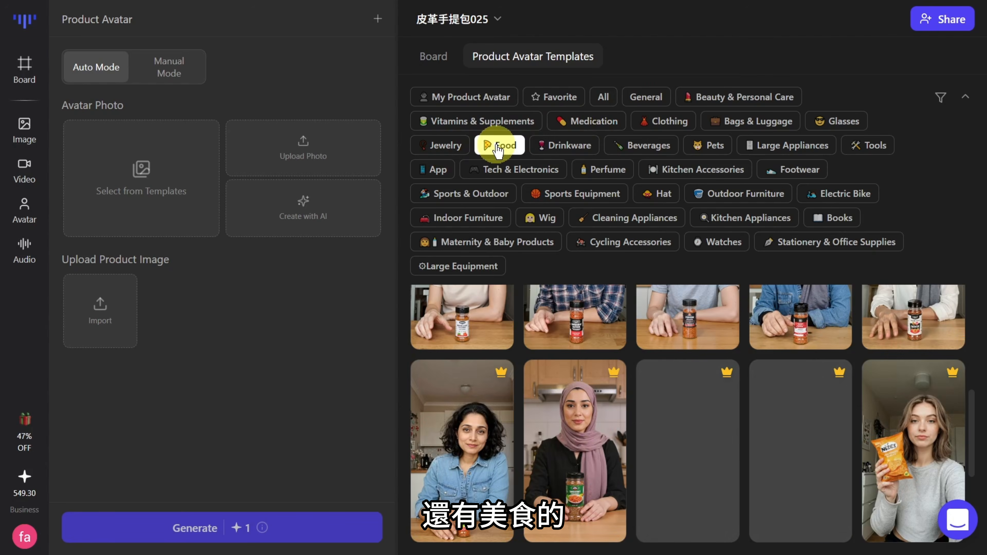
{"action": "left_click", "coordinate": [552, 144]}
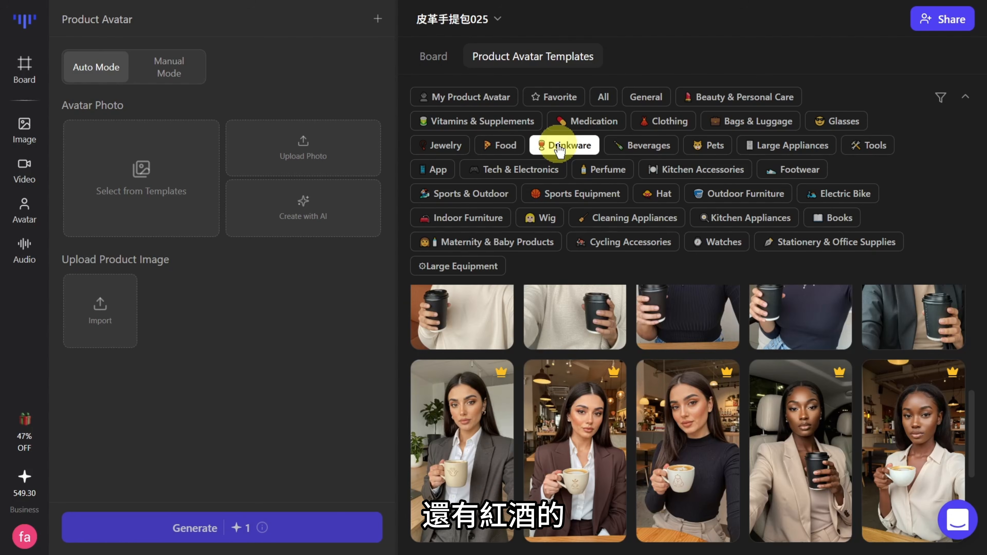
{"action": "left_click", "coordinate": [716, 147]}
{"action": "left_click", "coordinate": [718, 170]}
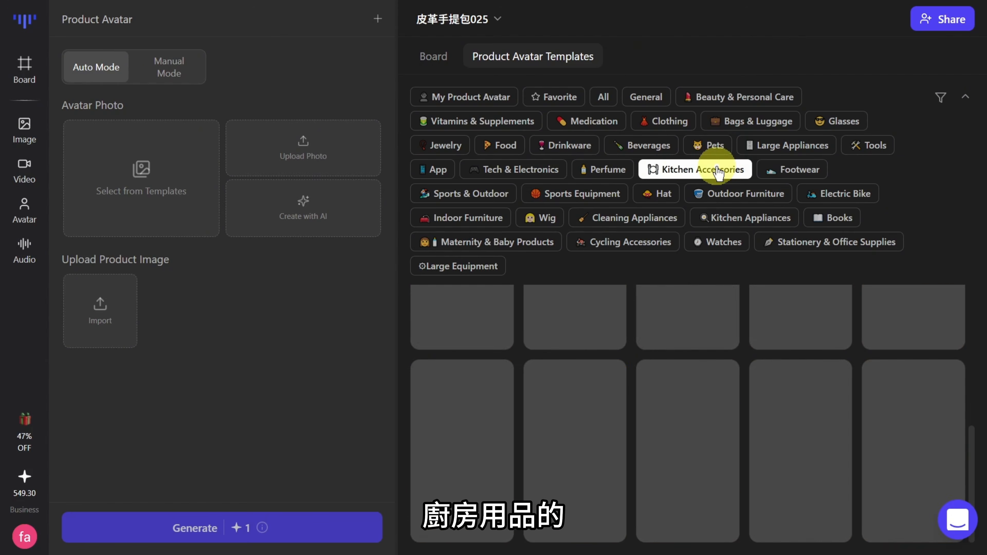
Step: Filter the avatar templates to Bags & Luggage and use the curly-haired woman in a pink top holding a black handbag as the avatar
{"action": "left_click", "coordinate": [746, 124]}
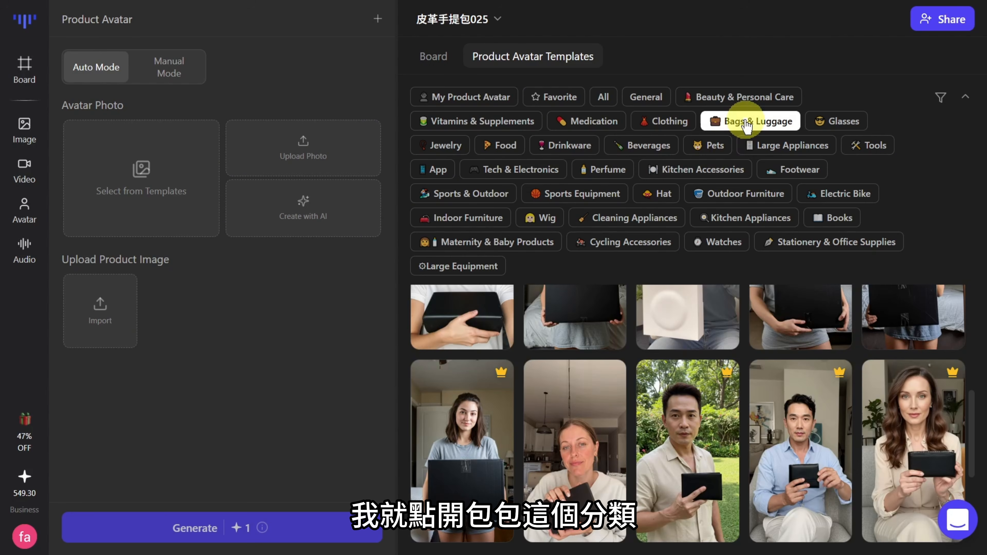
{"action": "left_click", "coordinate": [966, 96]}
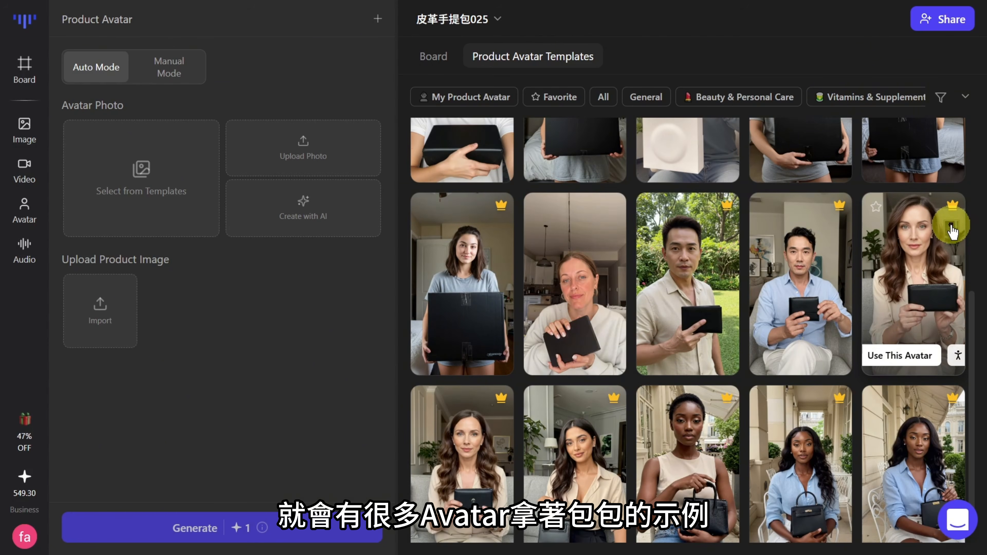
{"action": "scroll", "coordinate": [968, 256], "scroll_direction": "down", "scroll_amount": 10}
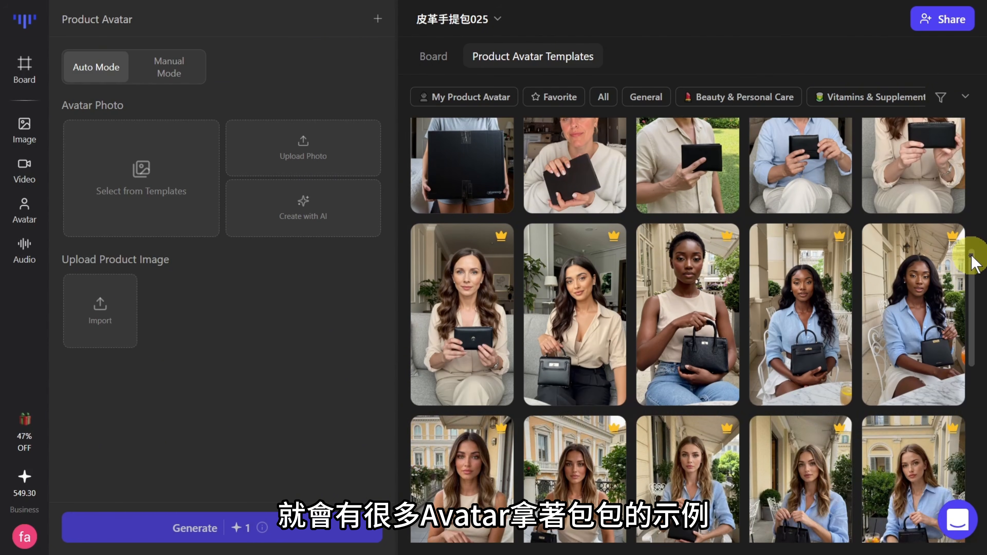
{"action": "scroll", "coordinate": [972, 260], "scroll_direction": "down", "scroll_amount": 7}
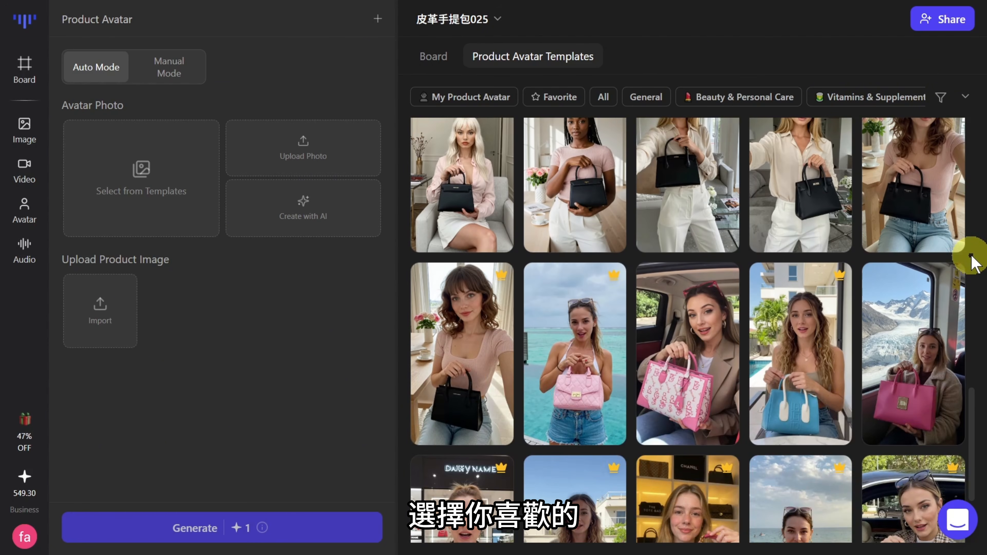
{"action": "left_click", "coordinate": [467, 380]}
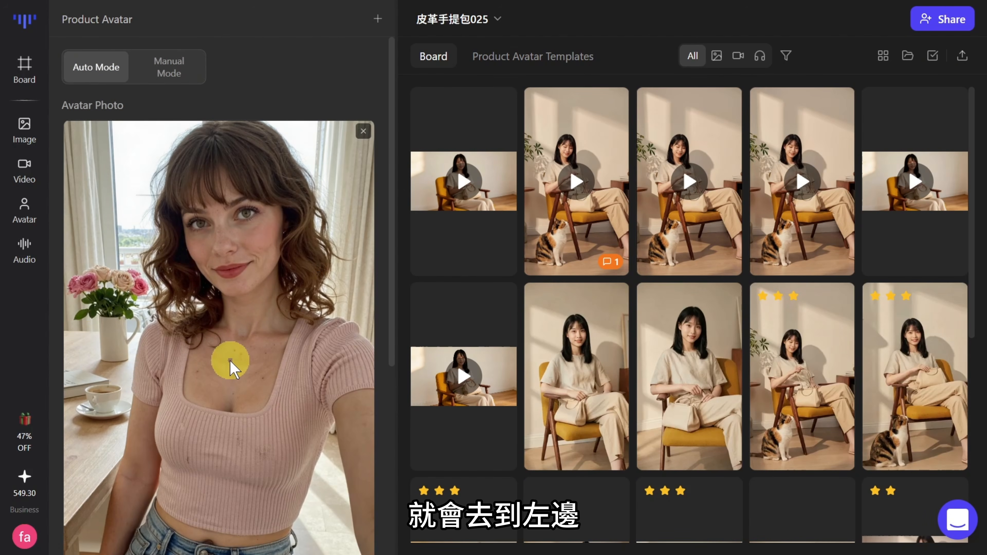
Step: Import the beige handbag photo as the product image and generate the product avatar in Auto Mode
{"action": "scroll", "coordinate": [232, 360], "scroll_direction": "down", "scroll_amount": 6}
{"action": "mouse_move", "coordinate": [111, 453]}
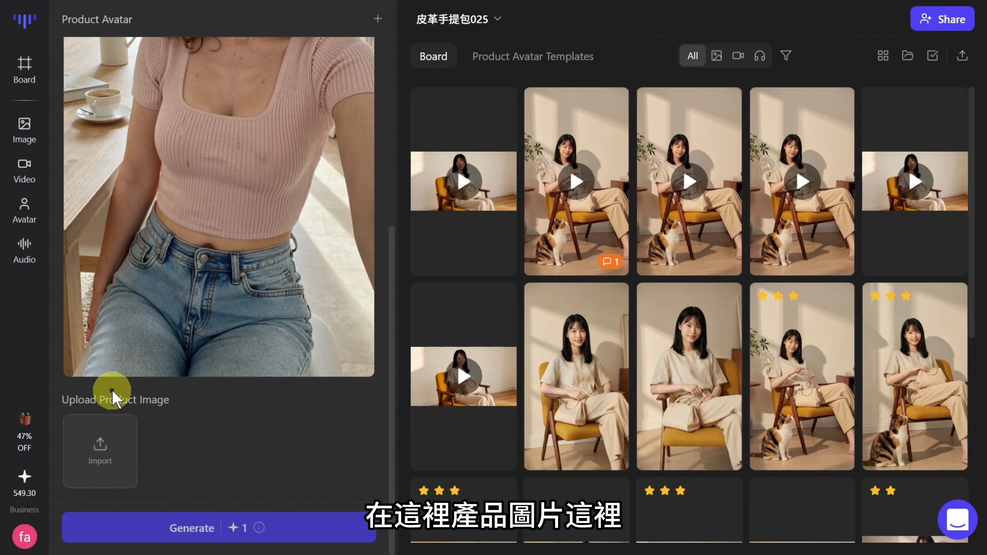
{"action": "left_click", "coordinate": [102, 475]}
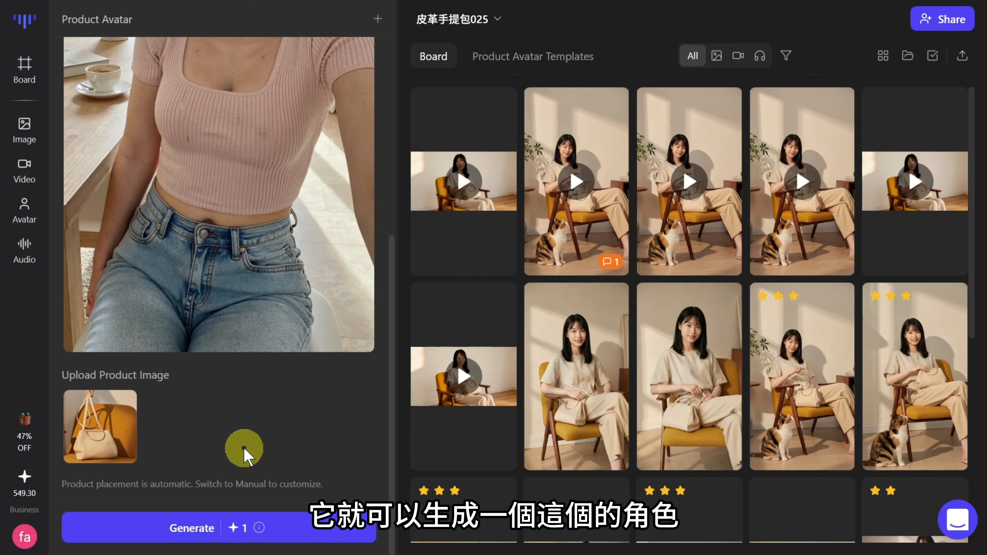
{"action": "left_click", "coordinate": [213, 527]}
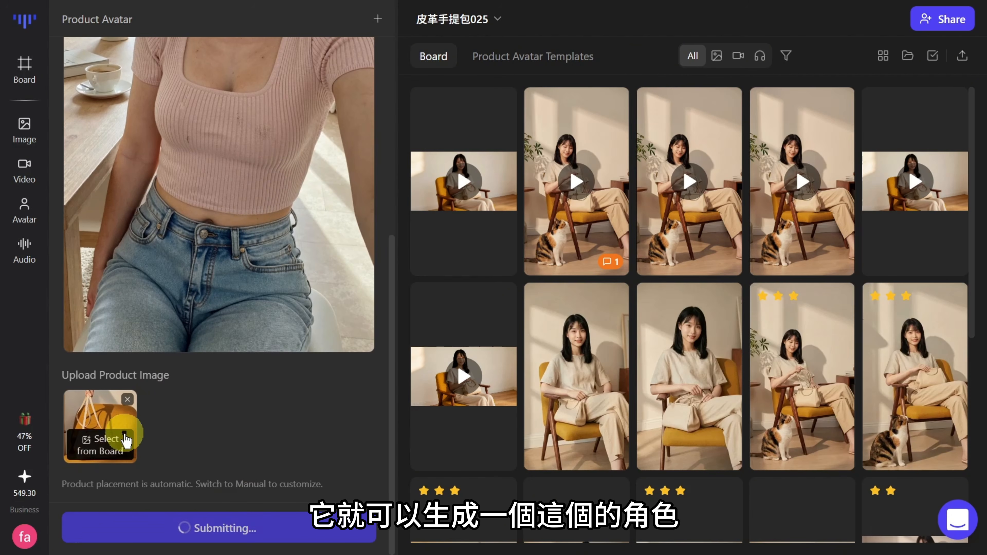
{"action": "scroll", "coordinate": [369, 442], "scroll_direction": "up", "scroll_amount": 5}
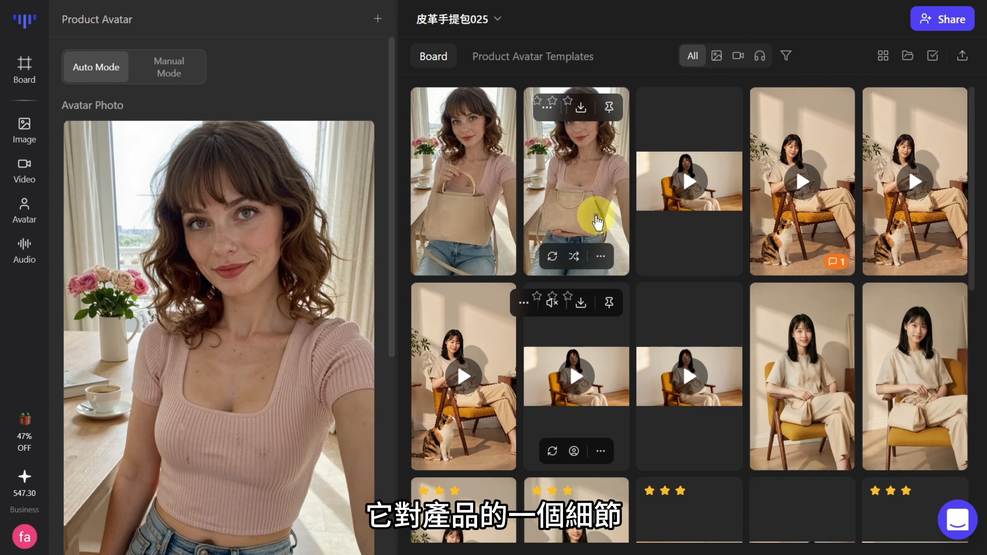
Step: Examine the handbag's strap in the generated armchair images, close the preview, and look through the board for the image to correct
{"action": "scroll", "coordinate": [392, 269], "scroll_direction": "down", "scroll_amount": 5}
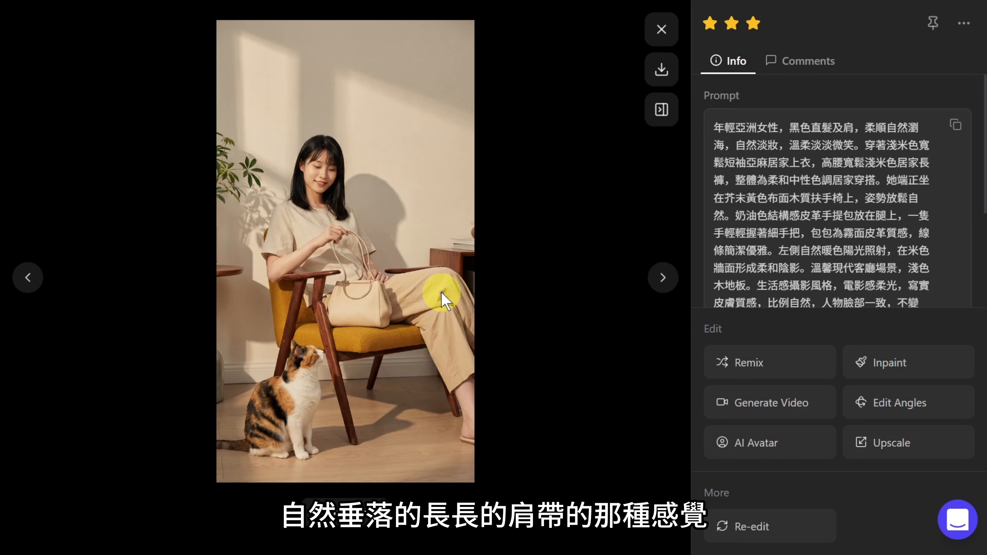
{"action": "left_click", "coordinate": [663, 277]}
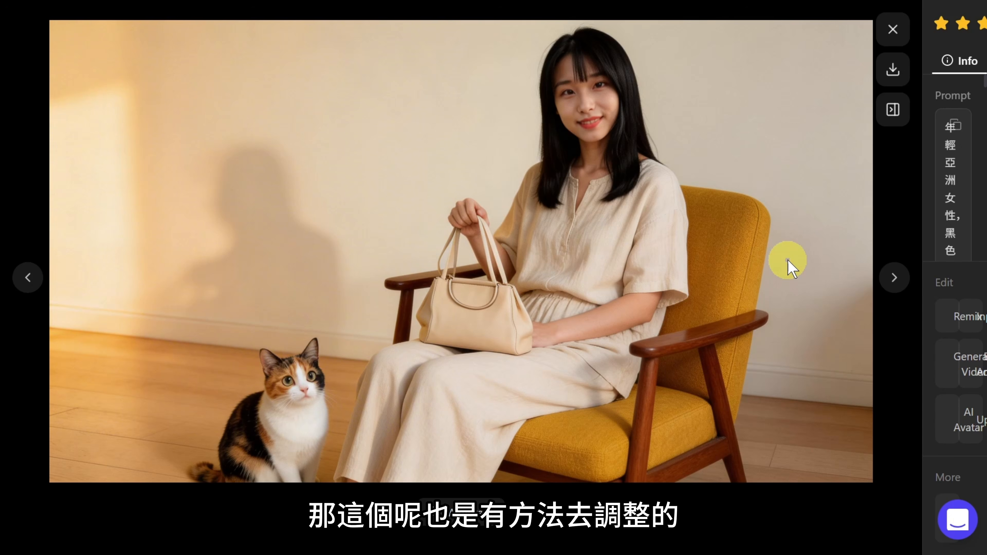
{"action": "left_click", "coordinate": [890, 33]}
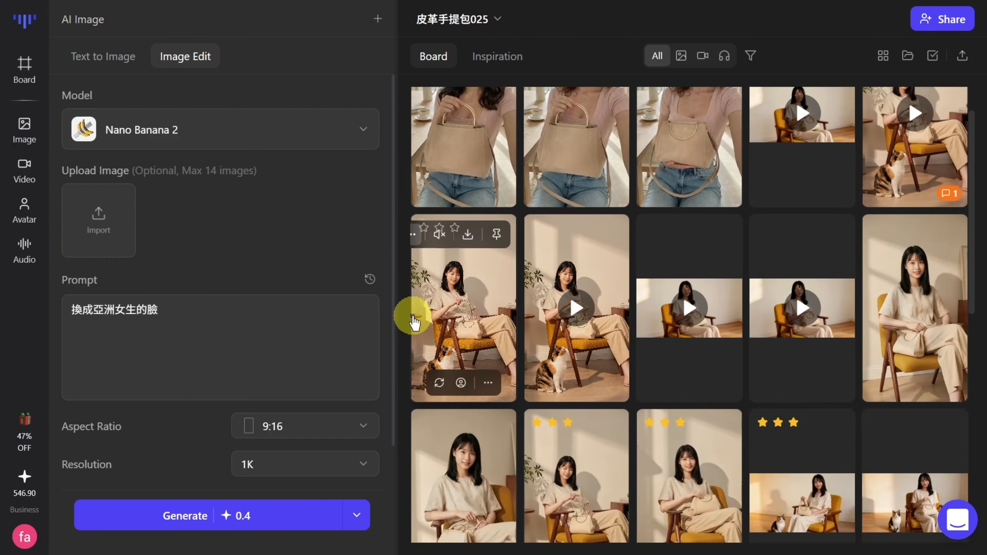
{"action": "scroll", "coordinate": [791, 286], "scroll_direction": "down", "scroll_amount": 4}
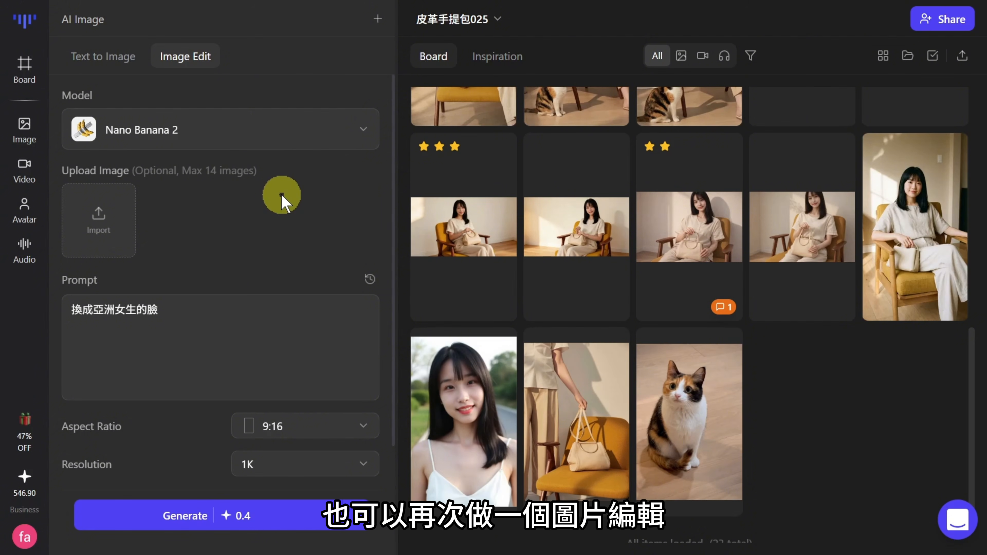
{"action": "scroll", "coordinate": [587, 217], "scroll_direction": "up", "scroll_amount": 4}
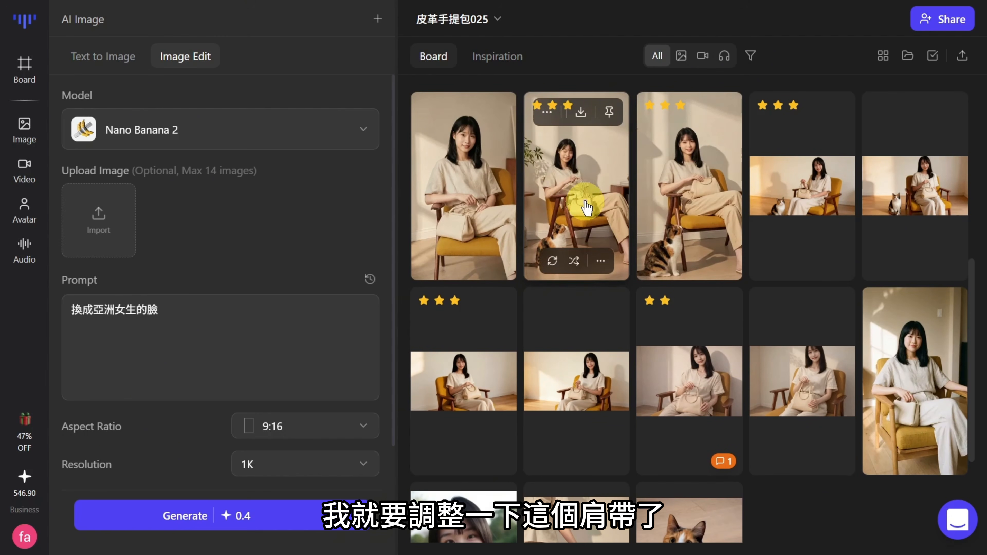
Step: Add the vertical three-star image of the woman with the cat and the beige handbag product photo as source images for the image edit
{"action": "left_click", "coordinate": [100, 233]}
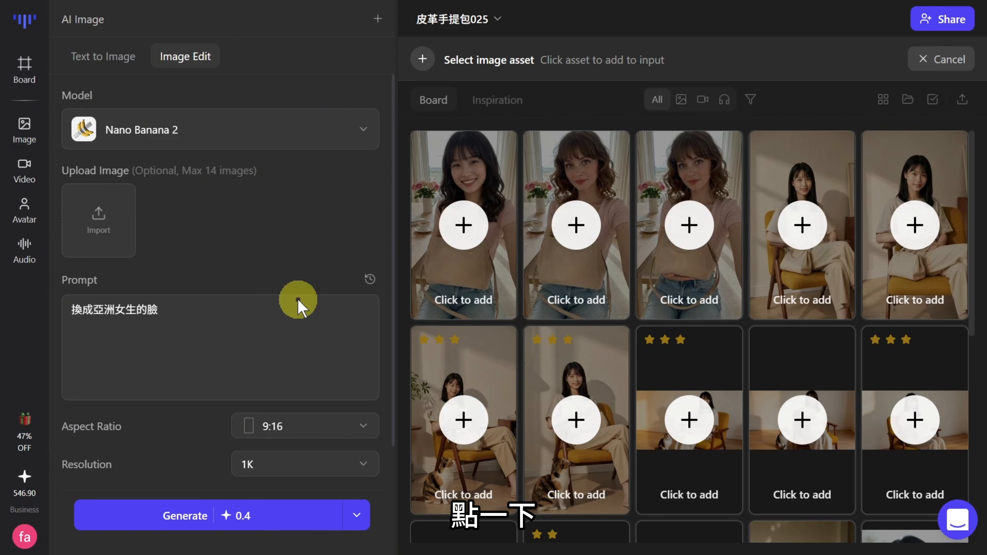
{"action": "left_click", "coordinate": [463, 420]}
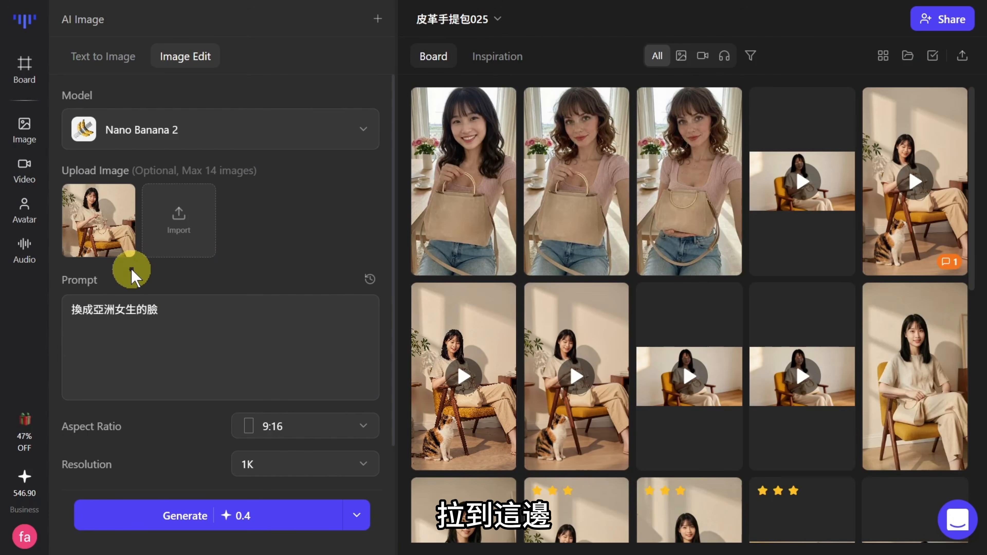
{"action": "mouse_move", "coordinate": [190, 223]}
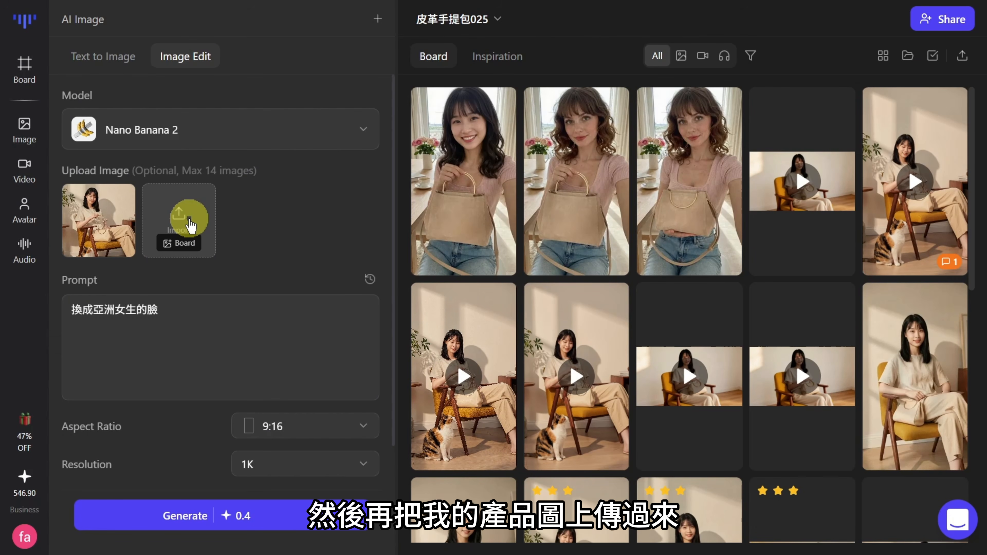
{"action": "left_click", "coordinate": [191, 225]}
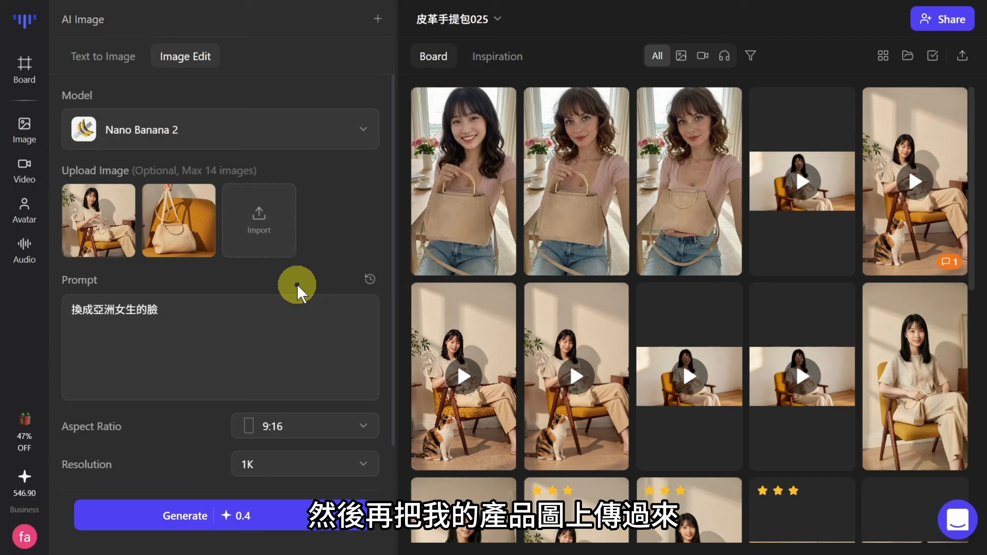
{"action": "scroll", "coordinate": [573, 451], "scroll_direction": "down", "scroll_amount": 15}
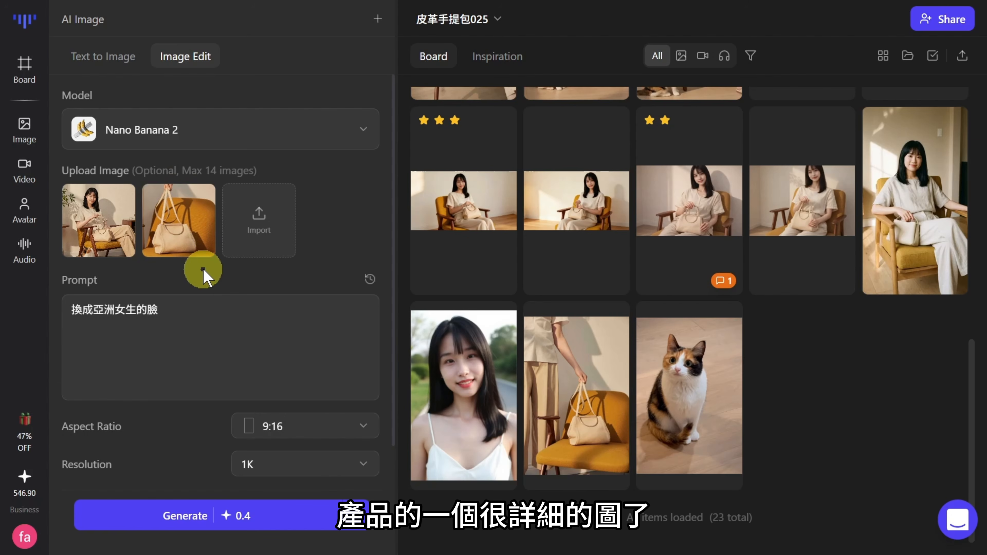
Step: Replace the prompt with 女生坐在椅子上，姿態放鬆，包包配有一條細長單肩背帶，背帶自然垂落，可單肩背或手提，非雙肩背包款式，非短提把設計。, generate the edited image, and open the result
{"action": "left_click", "coordinate": [209, 319]}
{"action": "key", "text": "ctrl+a"}
{"action": "key", "text": "BackSpace"}
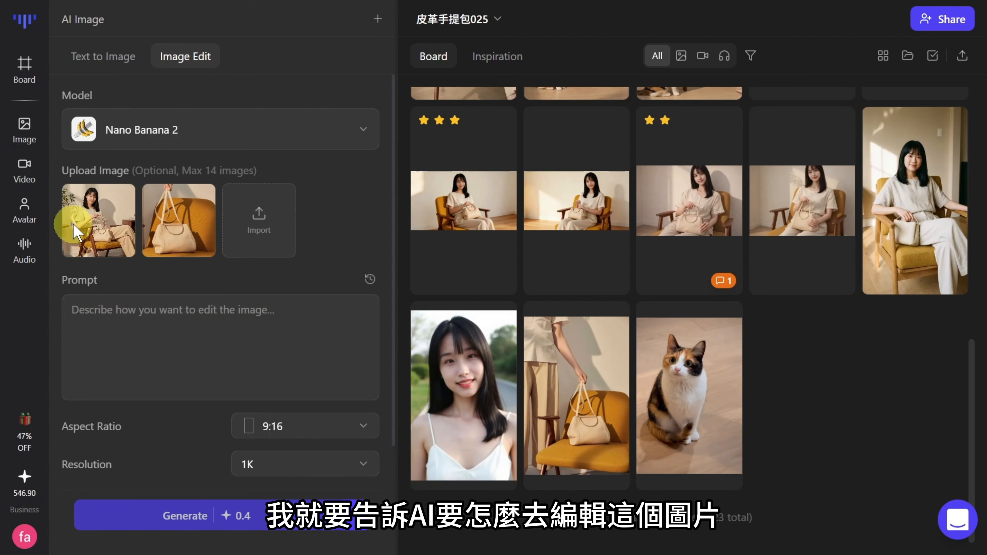
{"action": "type", "text": "女生坐在椅子上，姿態放鬆，包包配有一條細長單肩背帶，背帶自然垂落，可單肩背或手提，非雙肩背包款式，非短提把設計。"}
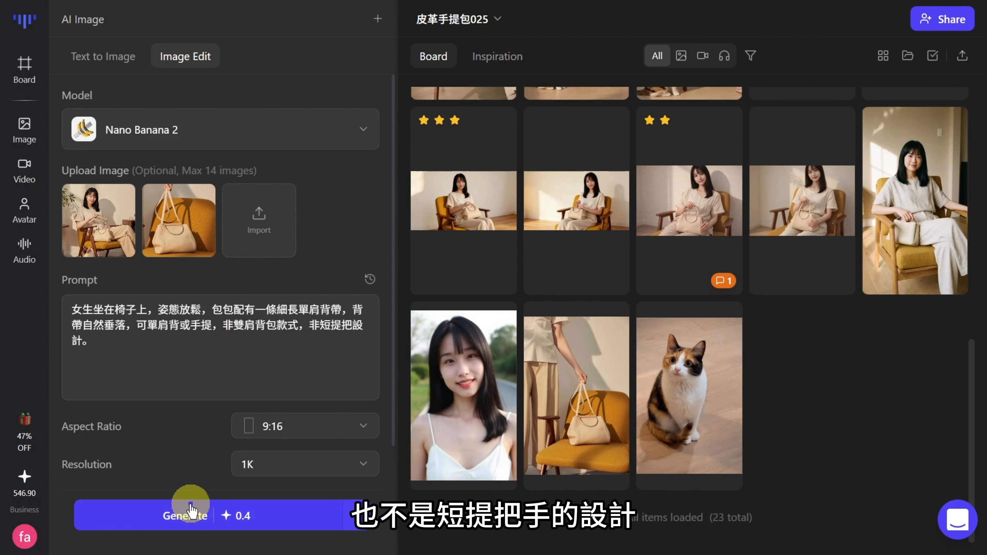
{"action": "left_click", "coordinate": [189, 518]}
{"action": "scroll", "coordinate": [429, 288], "scroll_direction": "up", "scroll_amount": 10}
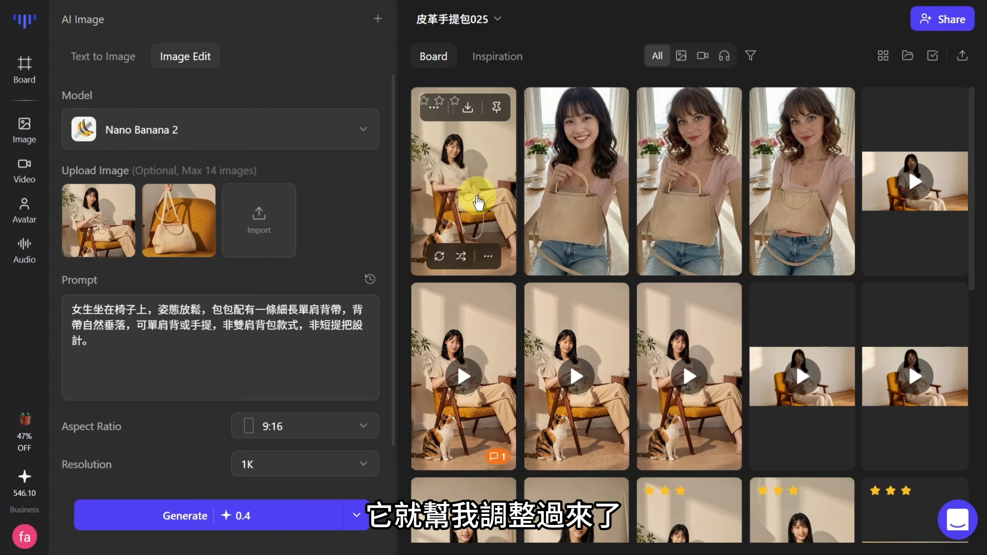
{"action": "left_click", "coordinate": [480, 202]}
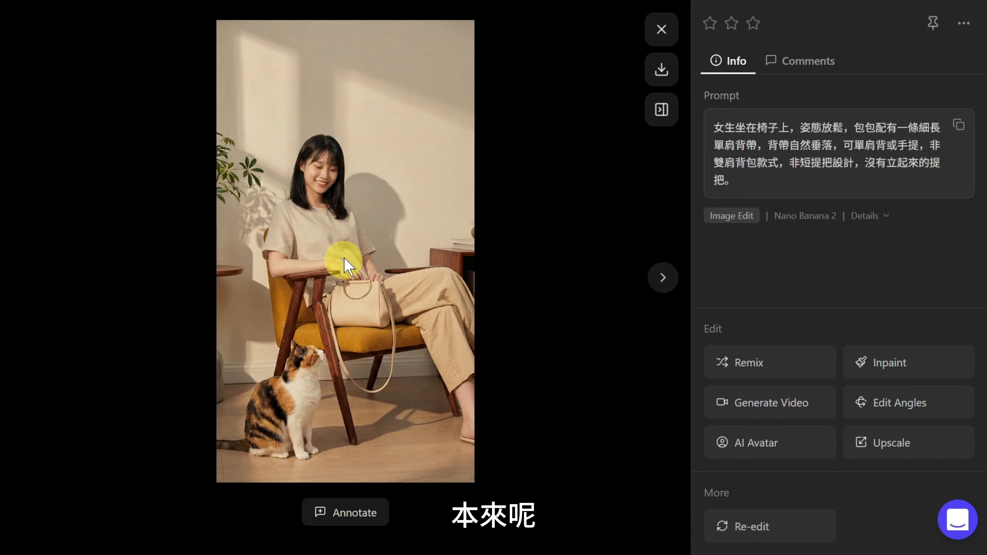